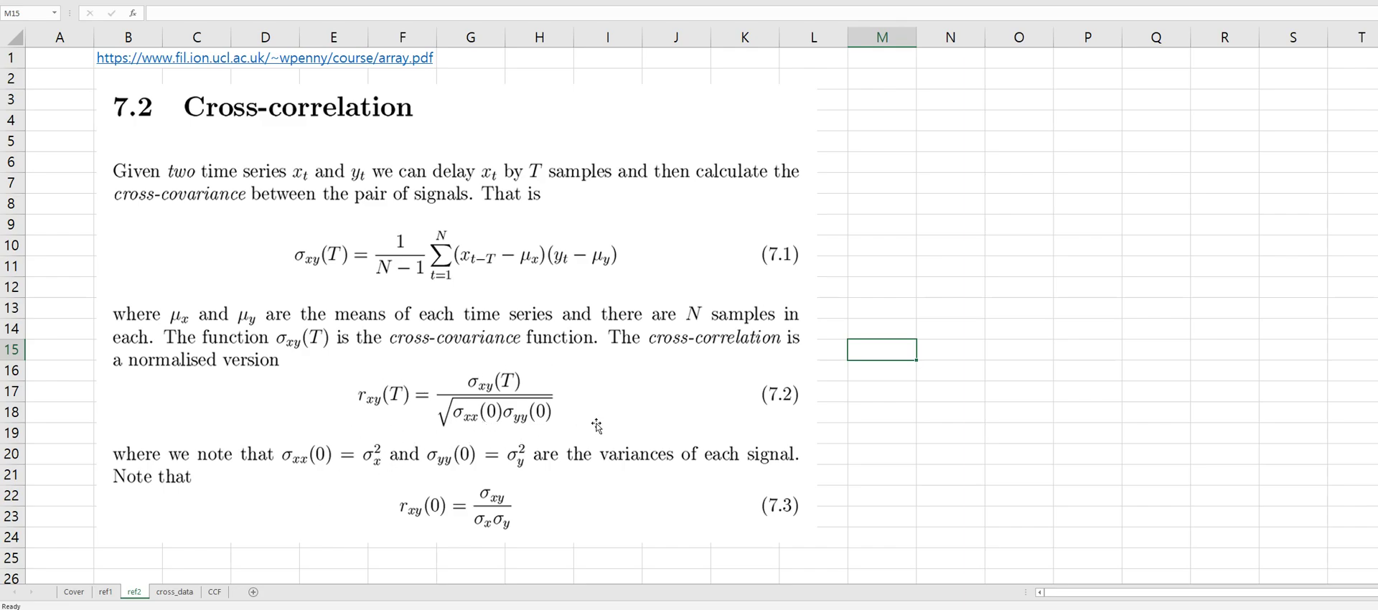
# Look over the X and Y series on the cross_data sheet and the calculation layout on the CCF sheet
pyautogui.click(175, 592)
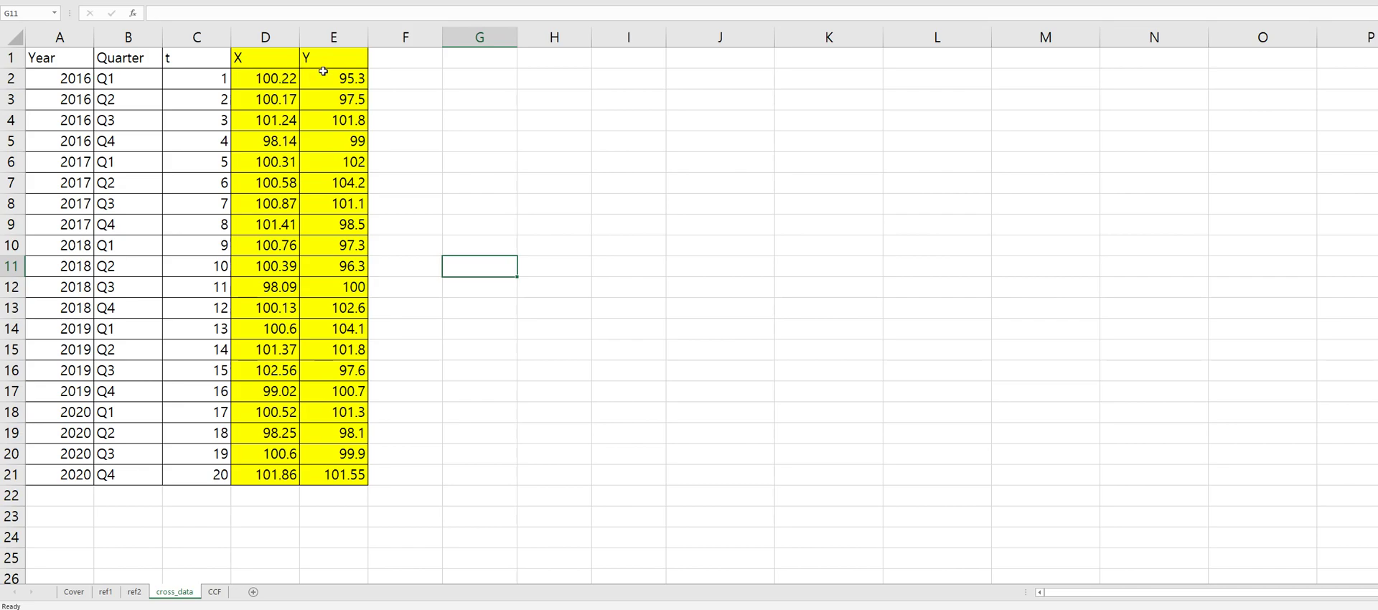
pyautogui.click(217, 592)
pyautogui.click(331, 168)
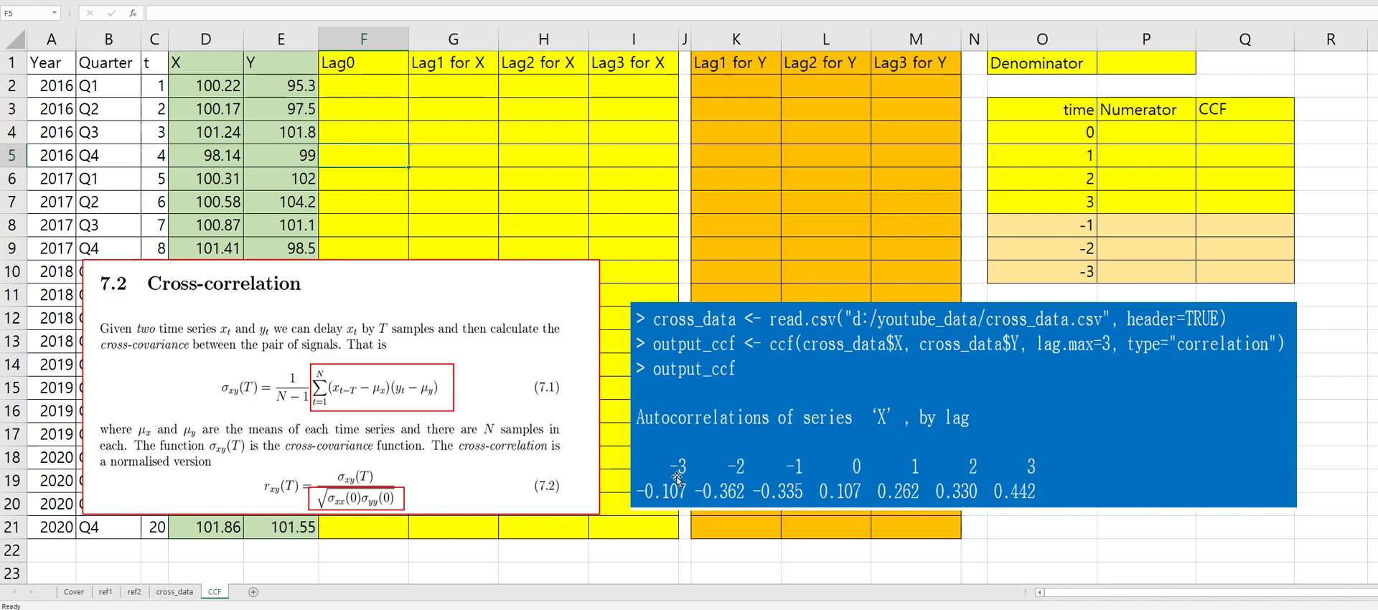
pyautogui.click(441, 183)
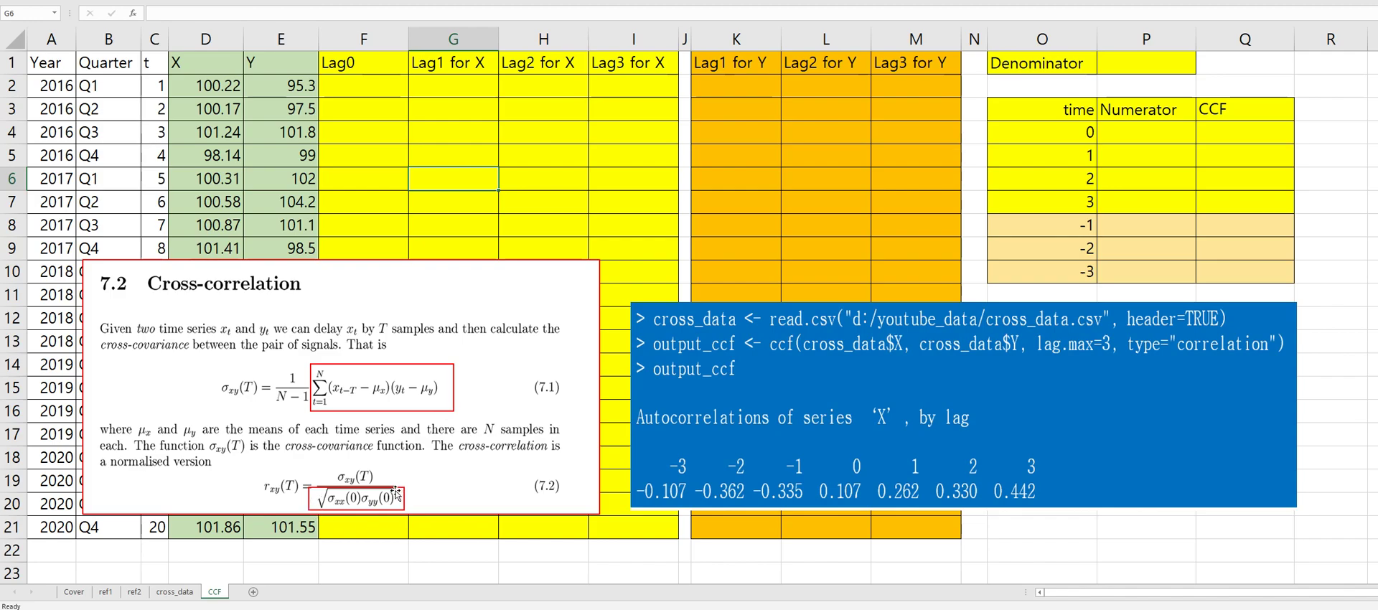
# Calculate the denominator in P1 as =SQRT(DEVSQ(D2:D21)*DEVSQ(E2:E21))
pyautogui.click(1120, 72)
pyautogui.write('=')
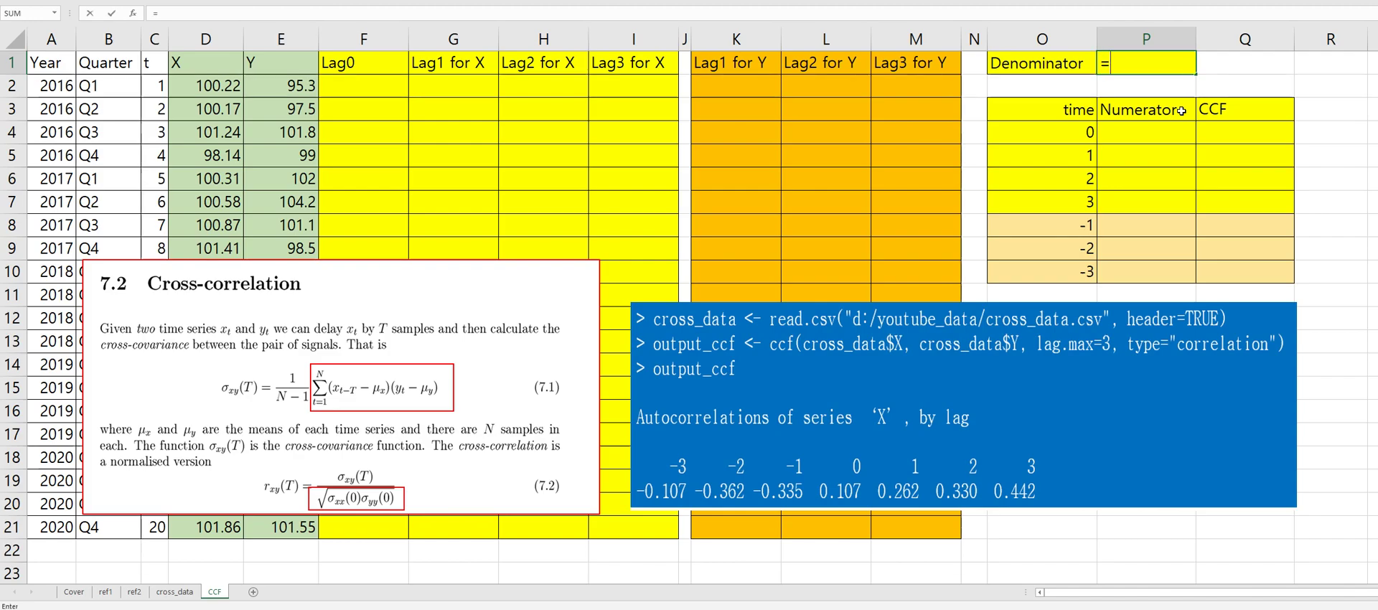
pyautogui.write('sqrt')
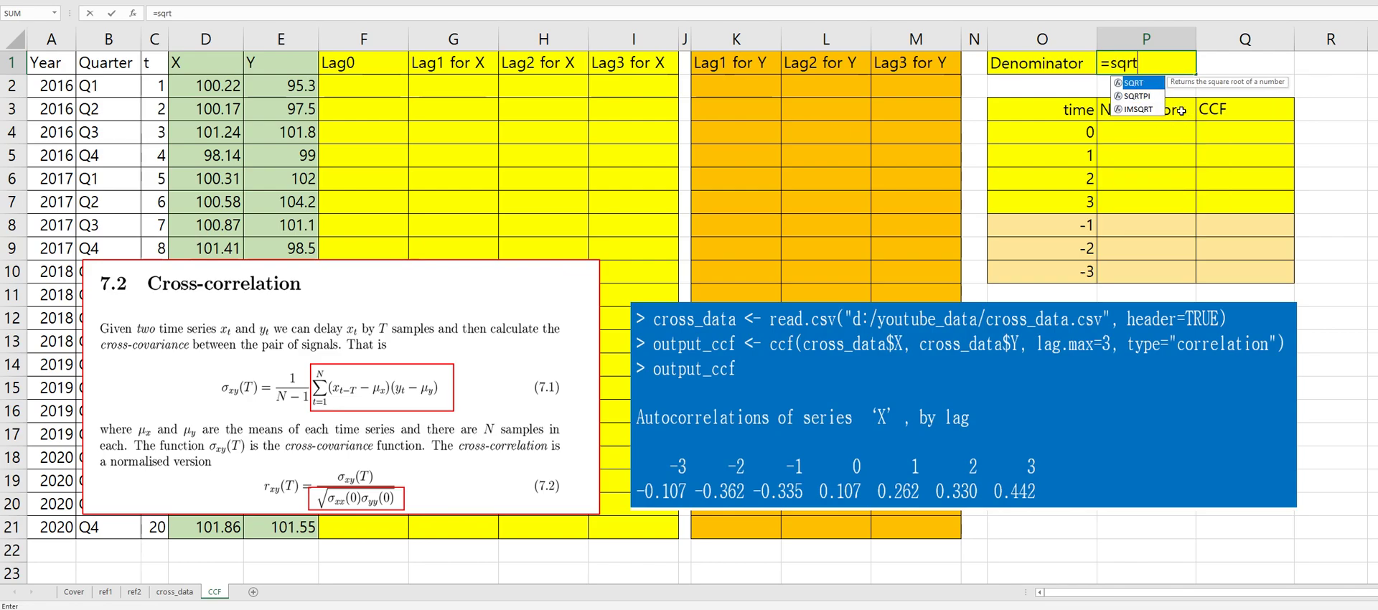
pyautogui.write('(devsq(')
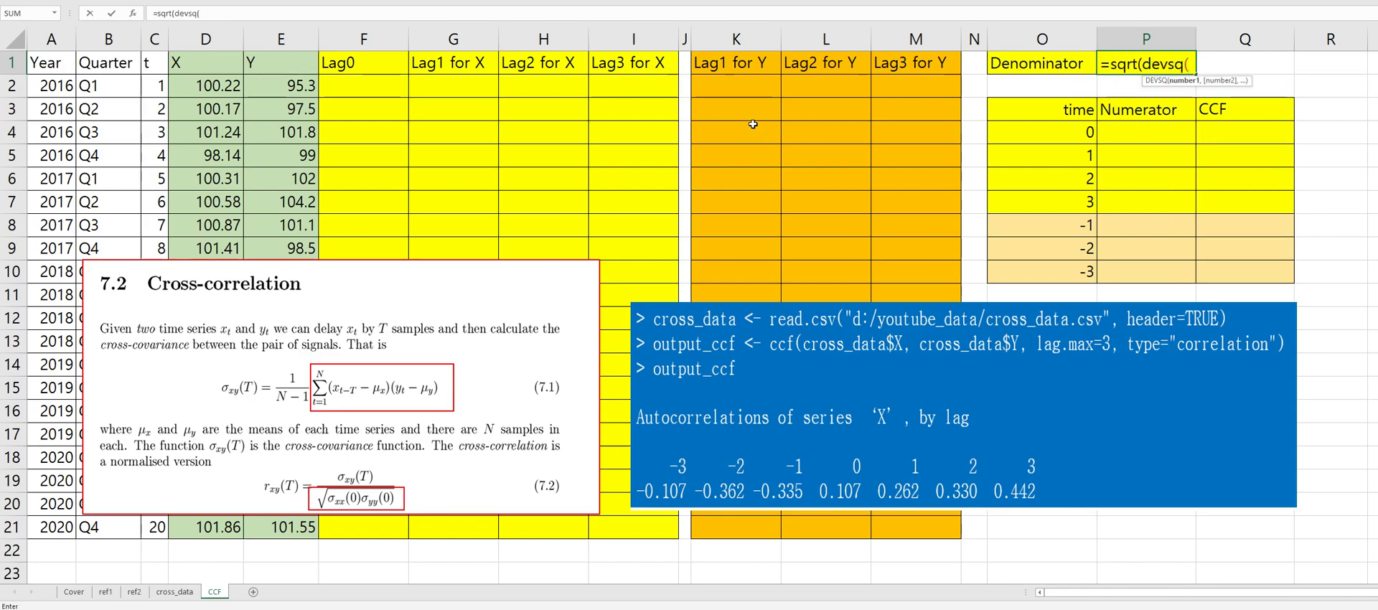
pyautogui.moveTo(216, 85); pyautogui.dragTo(231, 506)
pyautogui.write(')*de')
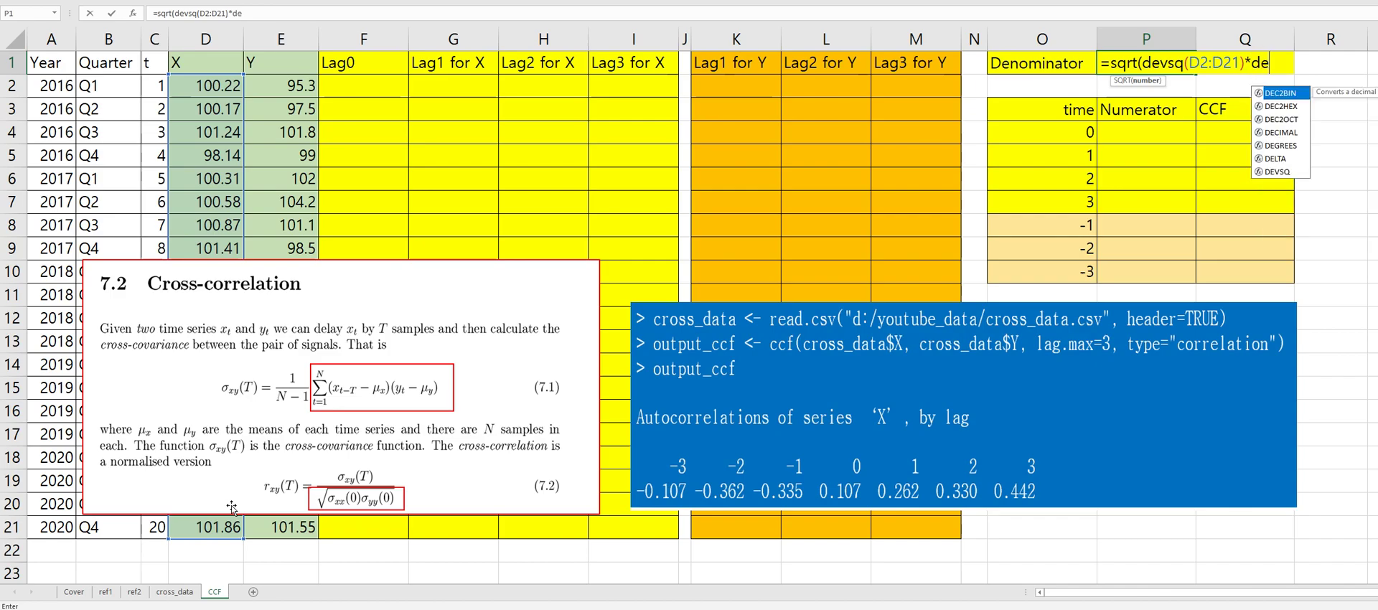
pyautogui.write('vsq(')
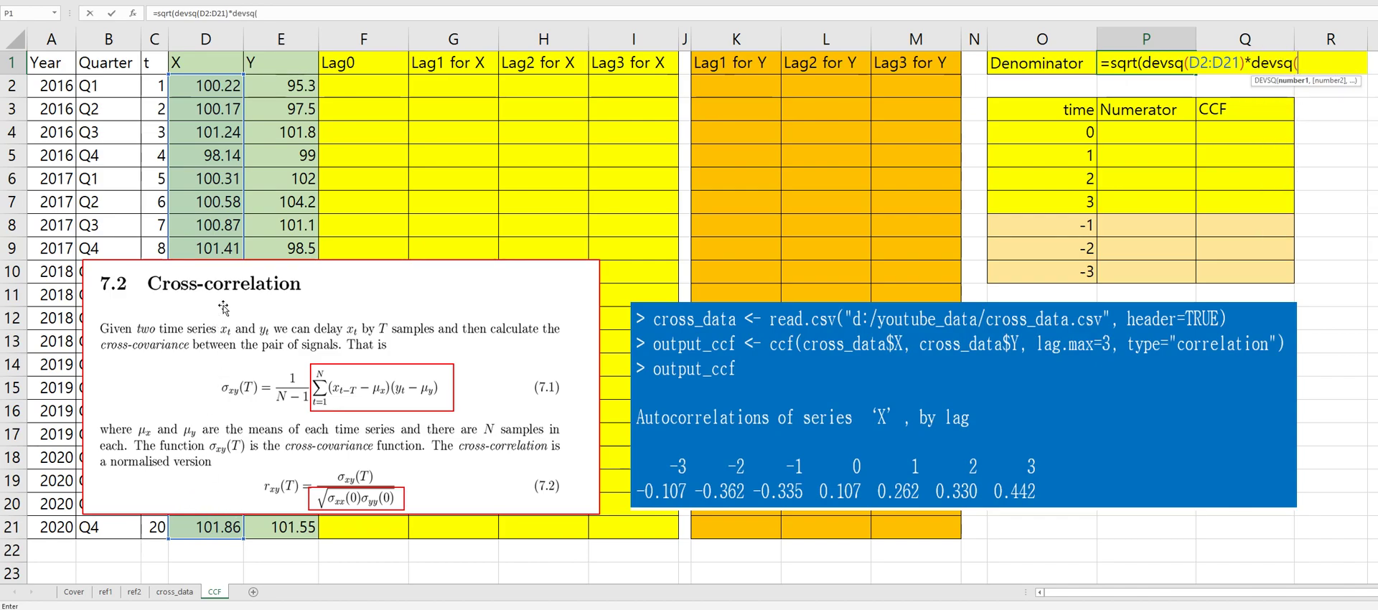
pyautogui.moveTo(294, 86); pyautogui.dragTo(269, 526)
pyautogui.write('))')
pyautogui.hotkey('ctrl', 'Return')
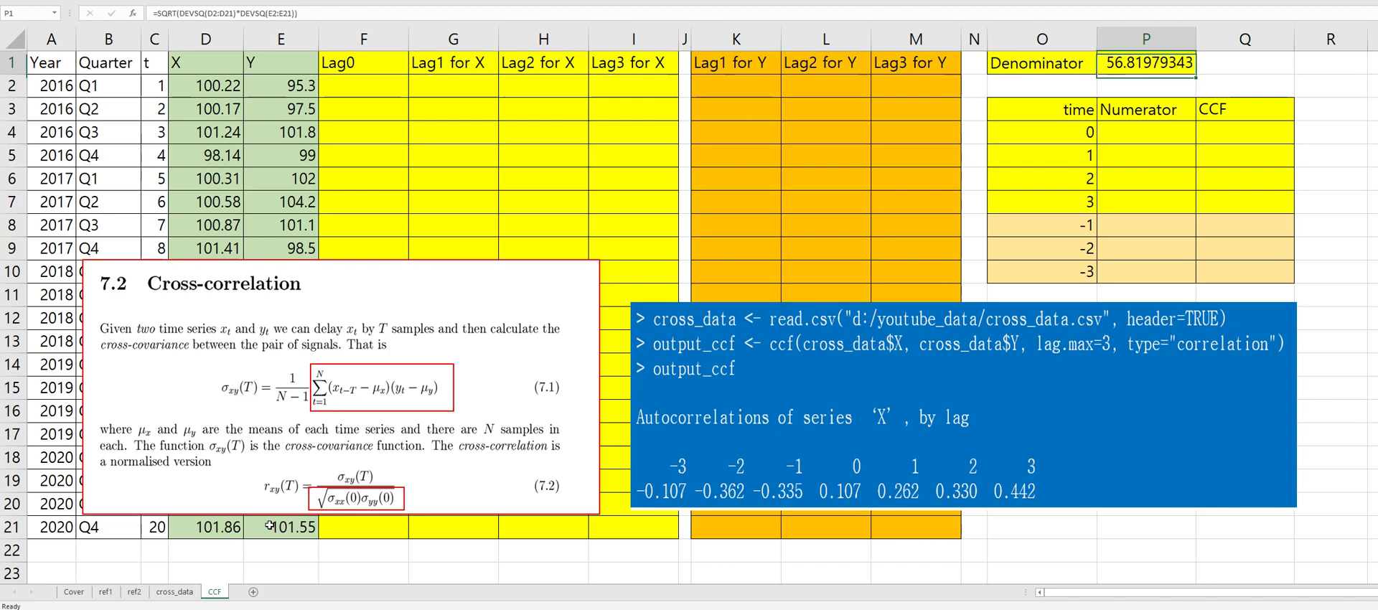
# Begin the Lag0 formula in F2 with the X deviation factor, =(D2-AVERAGE($D$2:$D$21))
pyautogui.click(373, 90)
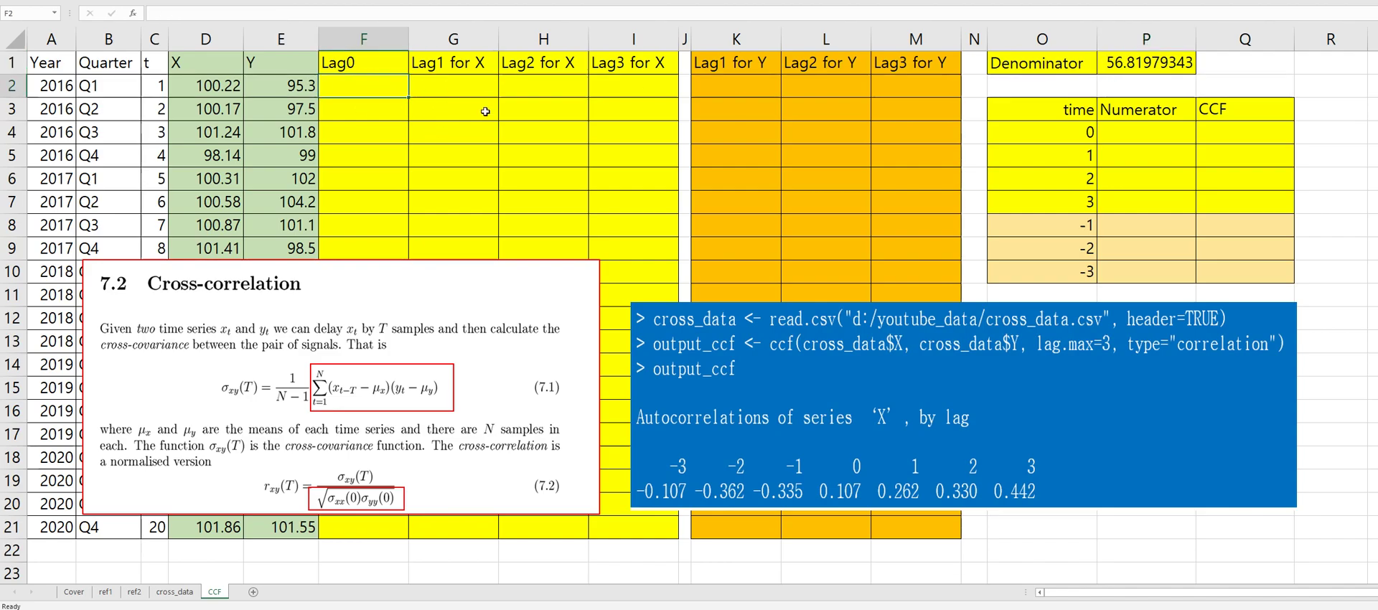
pyautogui.write('=(')
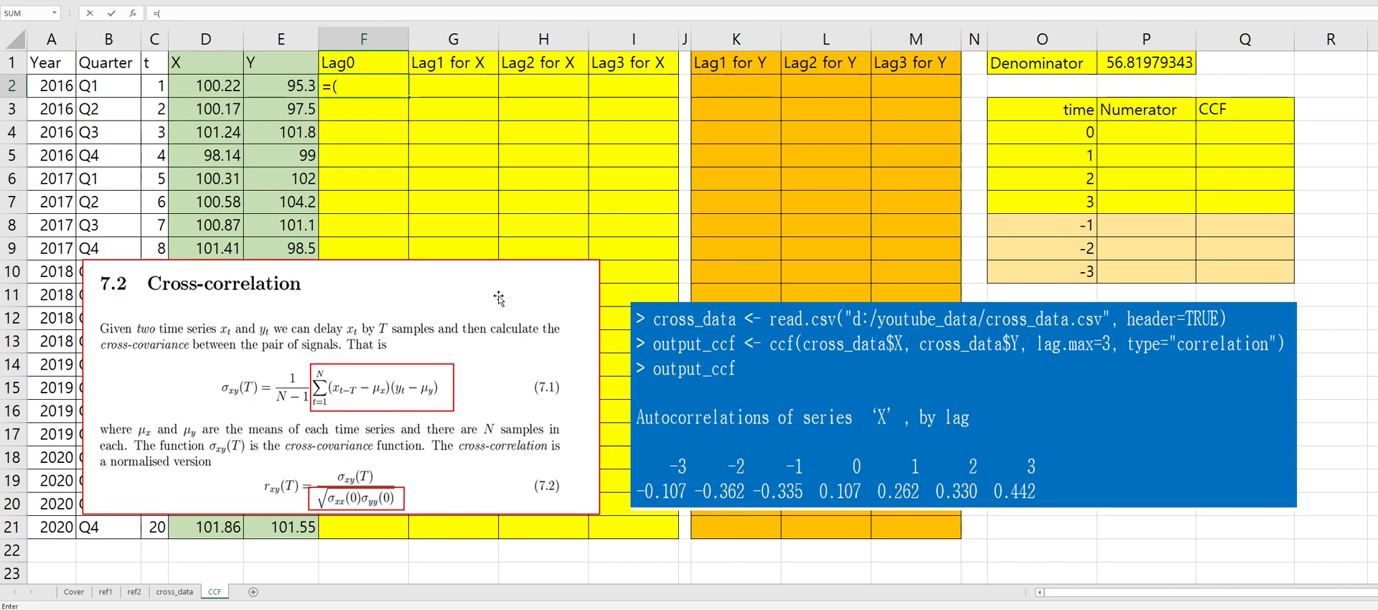
pyautogui.click(198, 91)
pyautogui.write('-average')
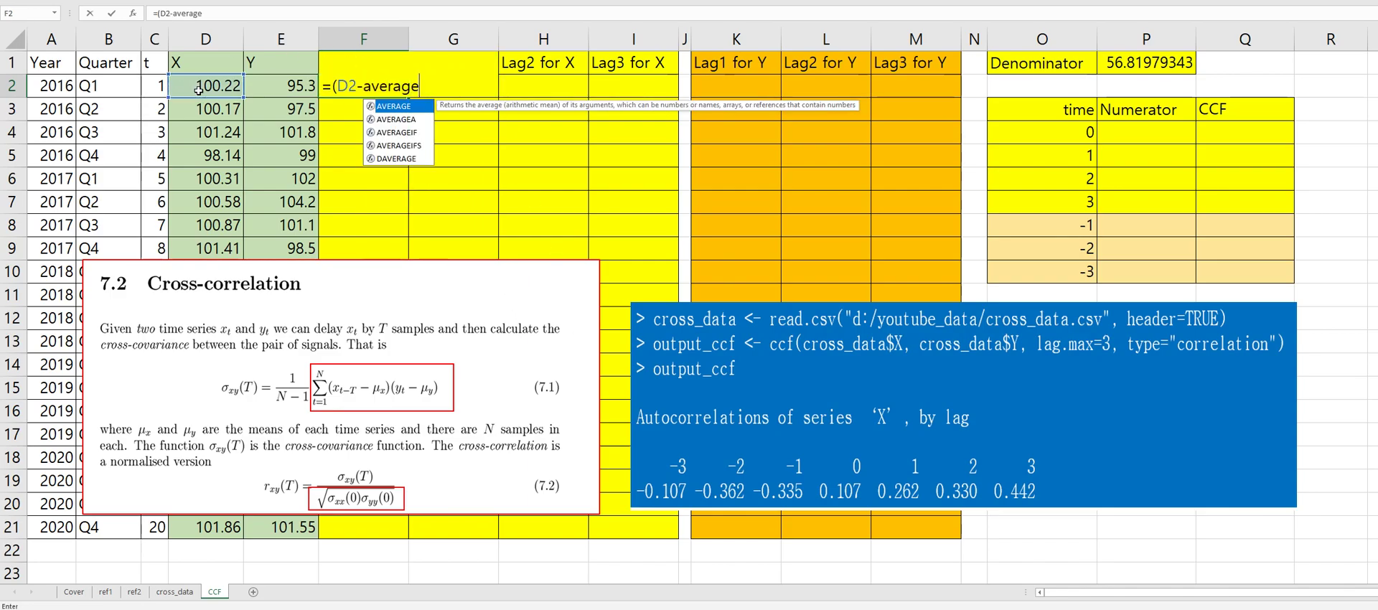
pyautogui.write('(')
pyautogui.click(198, 89)
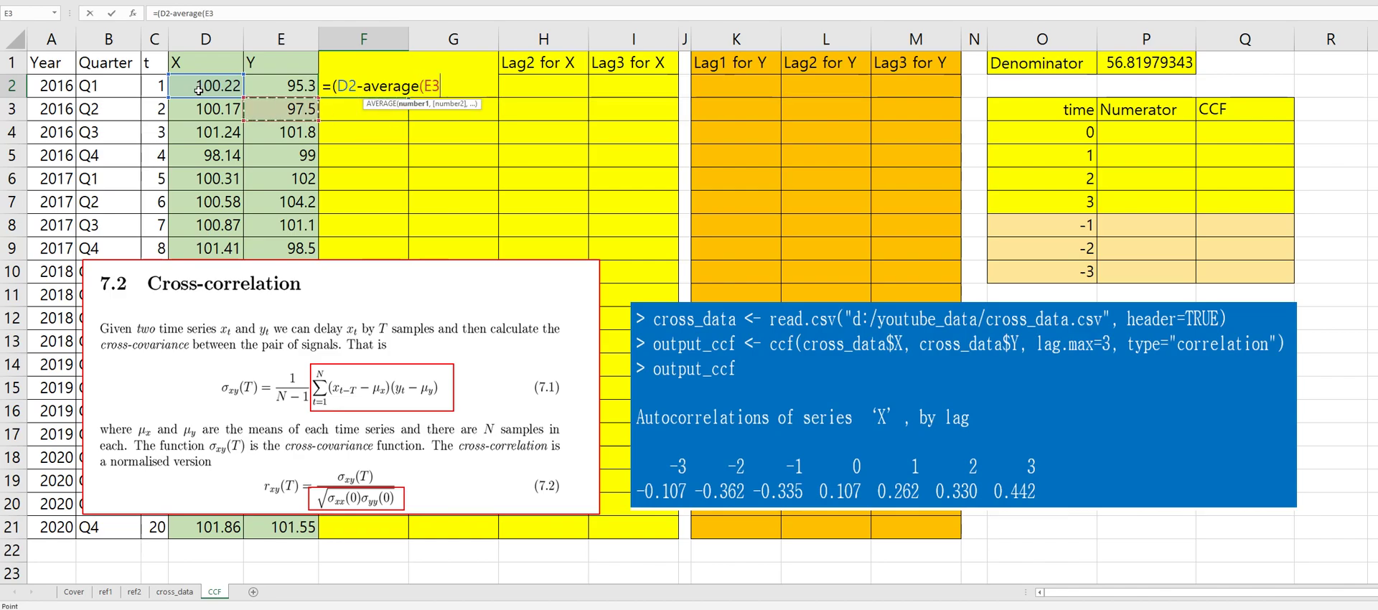
pyautogui.hotkey('ctrl', 'shift', 'Down')
pyautogui.press('F4')
pyautogui.write(')')
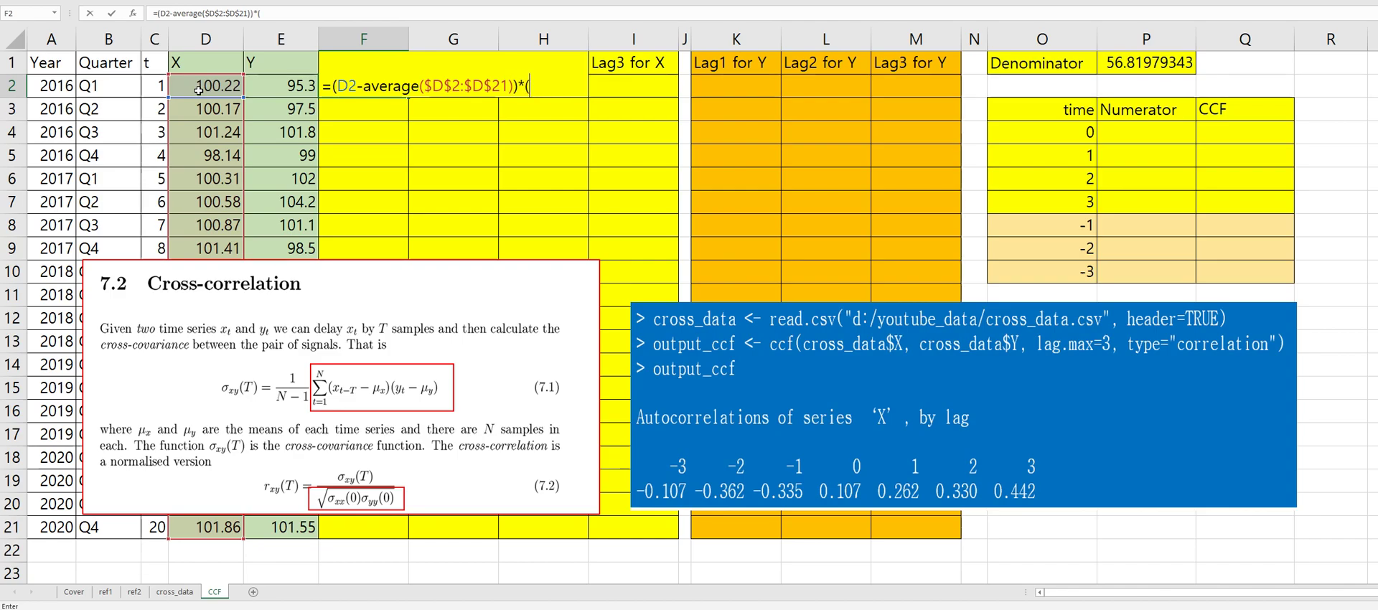
# Complete the F2 formula by multiplying it by the Y deviation factor, (E2-AVERAGE($E$2:$E$21))
pyautogui.write(')*(')
pyautogui.press('Down')
pyautogui.press('Left')
pyautogui.press('Left')
pyautogui.press('Up')
pyautogui.press('Right')
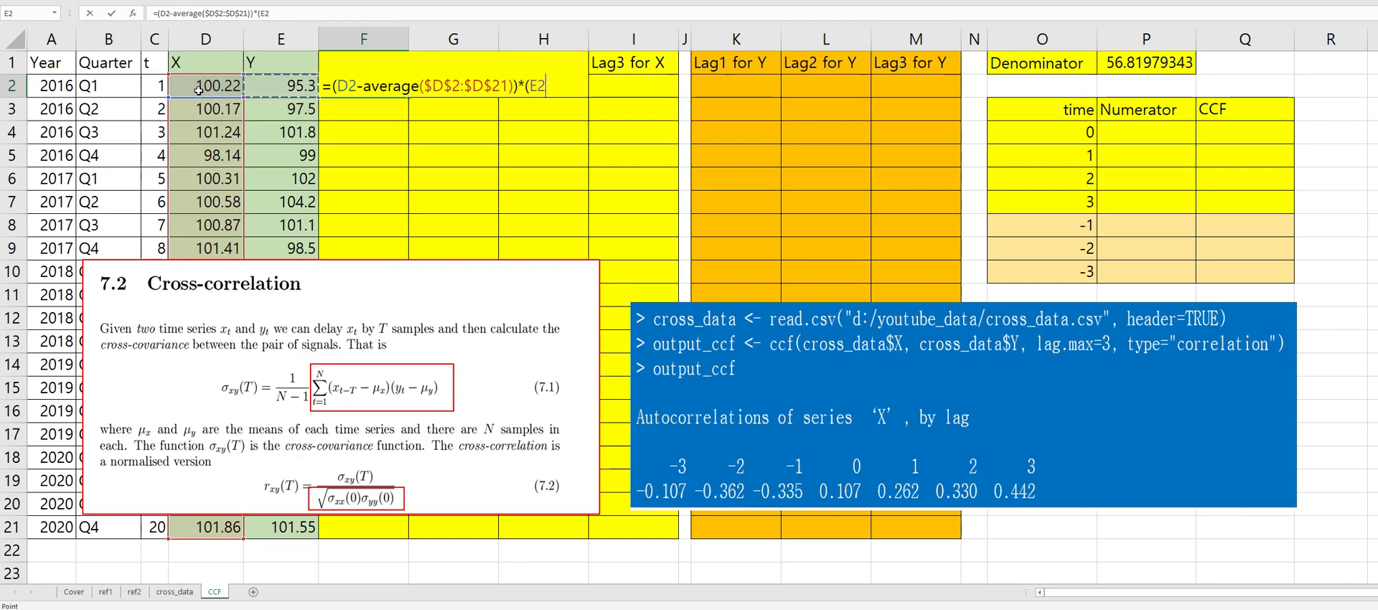
pyautogui.write('-average(')
pyautogui.press('Down')
pyautogui.press('Left')
pyautogui.press('Left')
pyautogui.press('Up')
pyautogui.press('Right')
pyautogui.press('End')
pyautogui.hotkey('shift', 'Down')
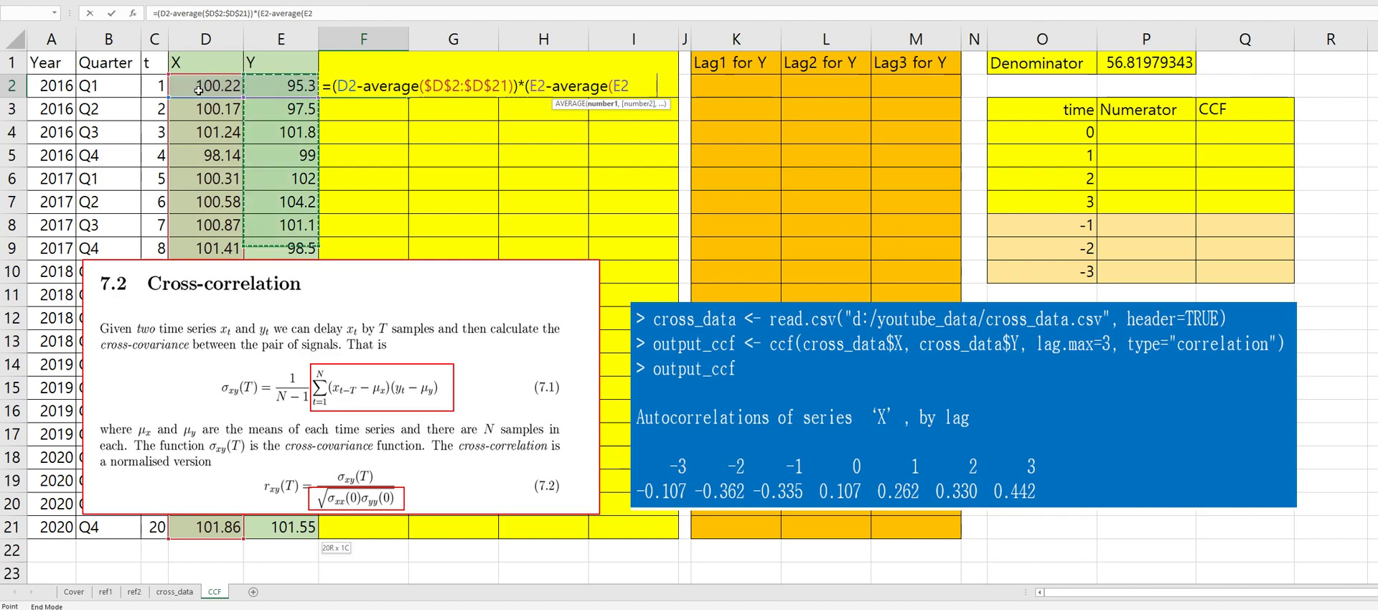
pyautogui.press('F4')
pyautogui.write('))')
pyautogui.press('Return')
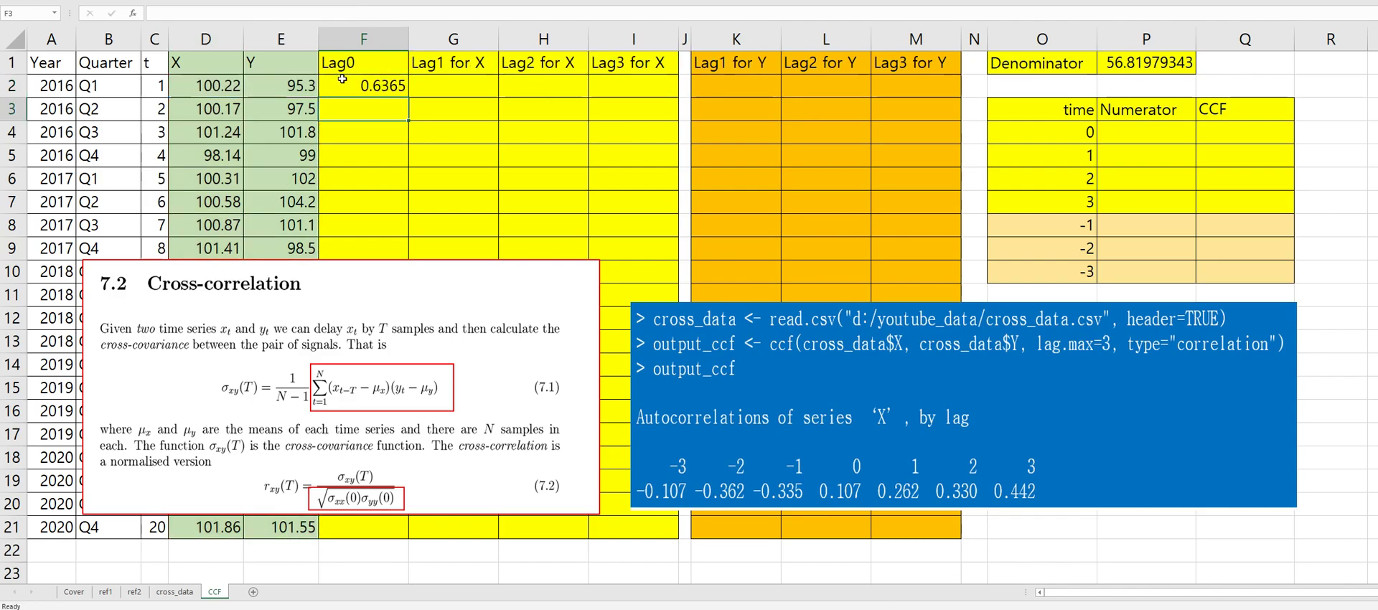
# Fill the Lag0 formula down to row 21 and sum F2:F21 in P4 as the time 0 numerator
pyautogui.click(387, 84)
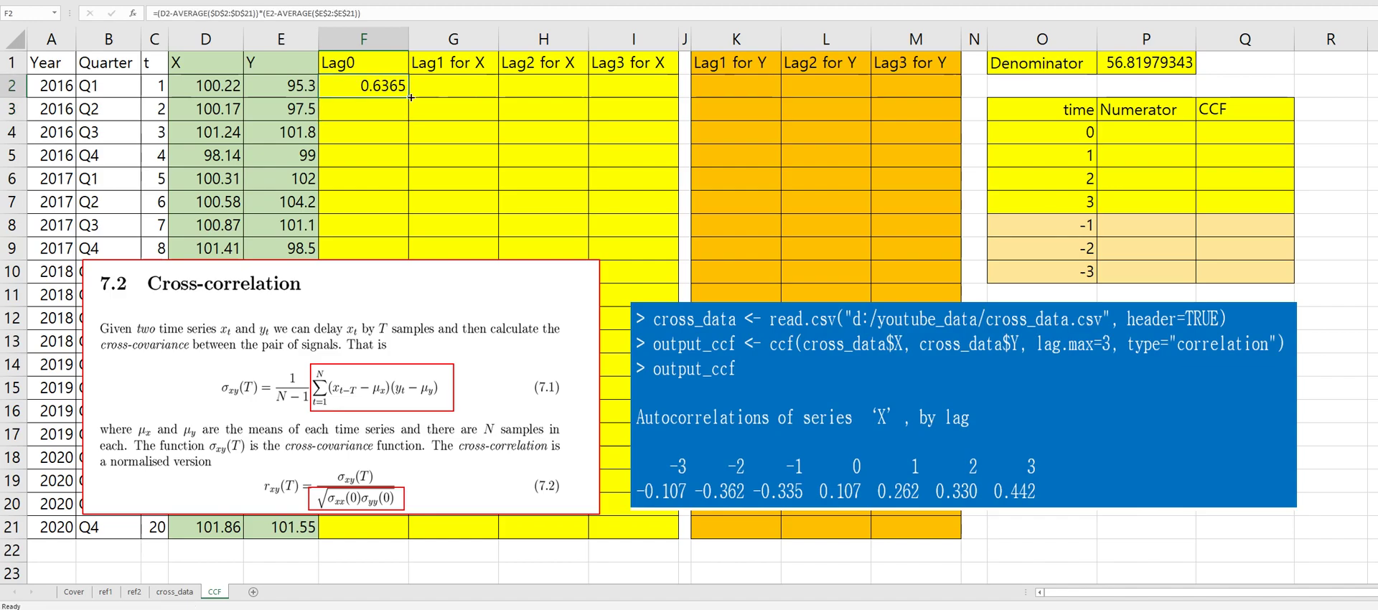
pyautogui.doubleClick(411, 97)
pyautogui.click(1162, 132)
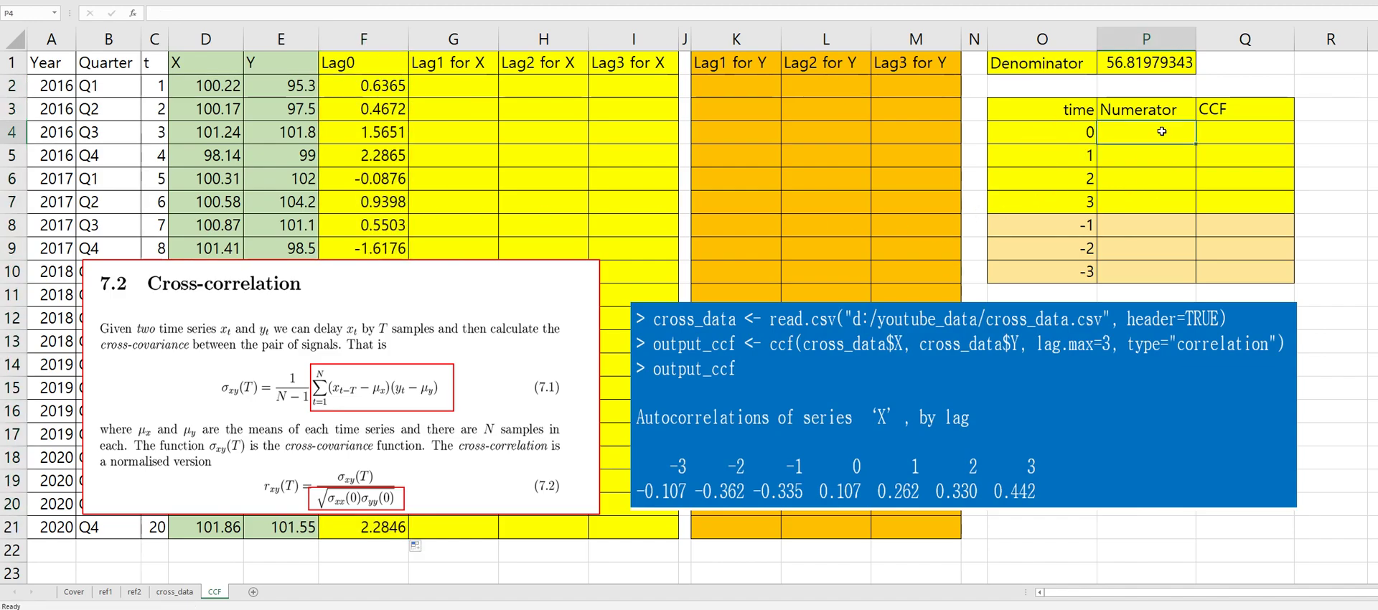
pyautogui.write('=sum')
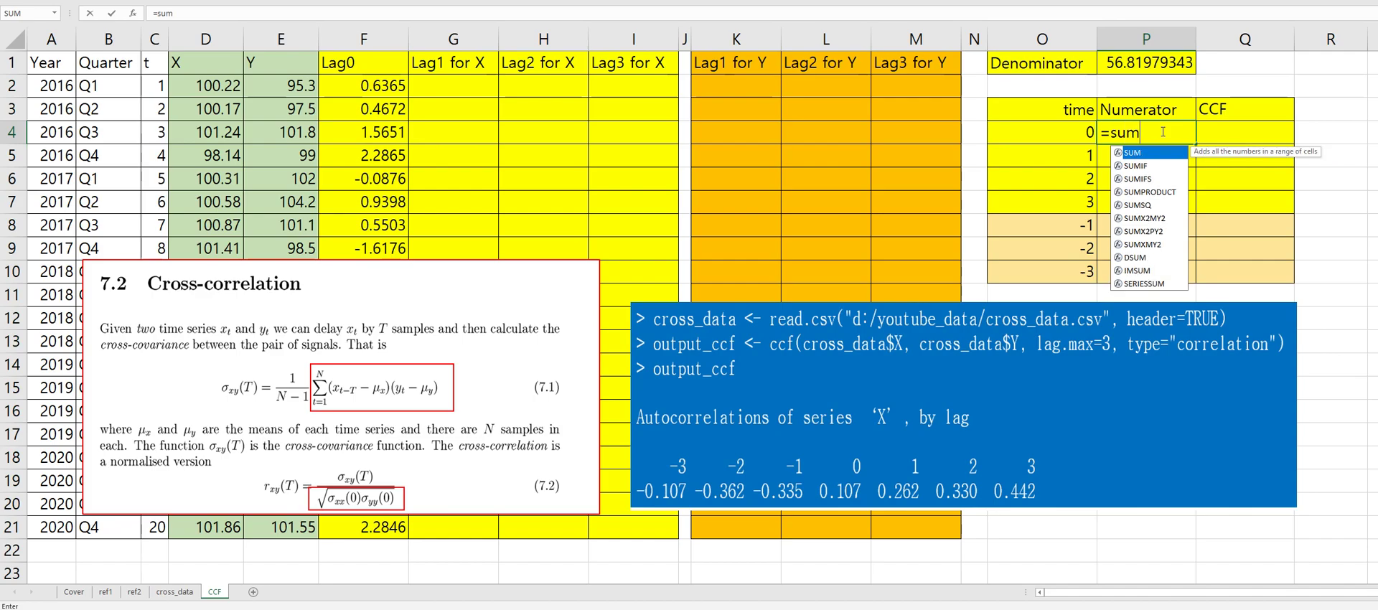
pyautogui.write('(')
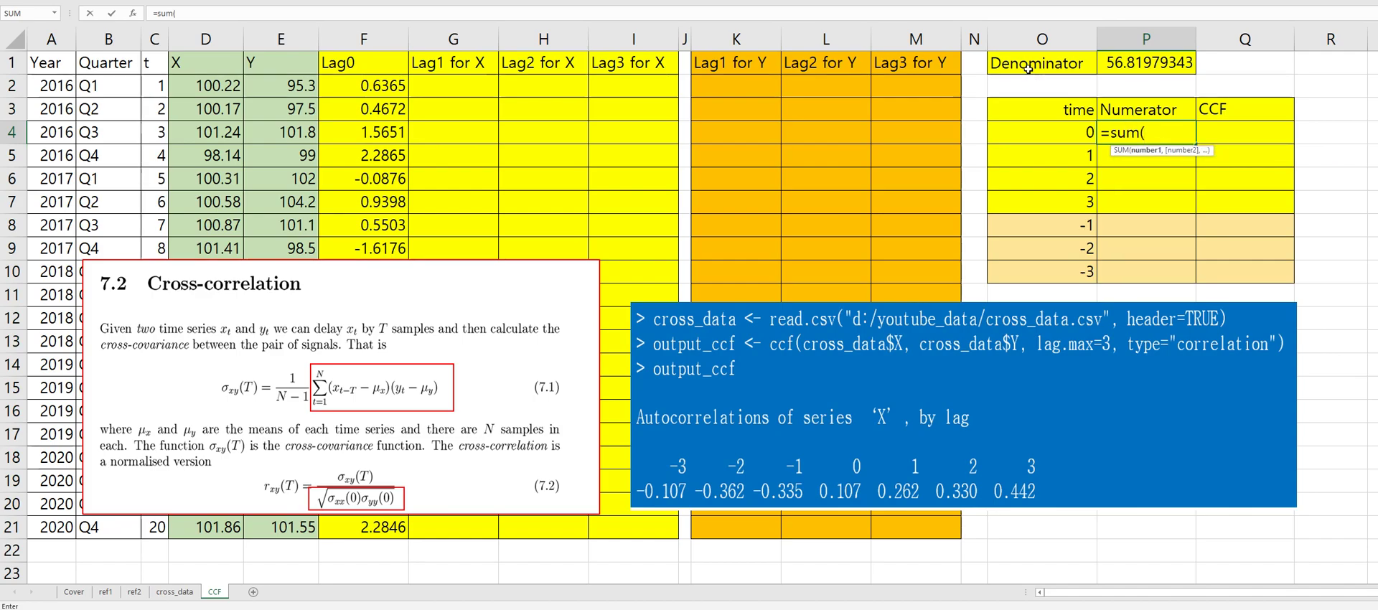
pyautogui.click(387, 84)
pyautogui.moveTo(366, 525); pyautogui.dragTo(366, 525)
pyautogui.press('Return')
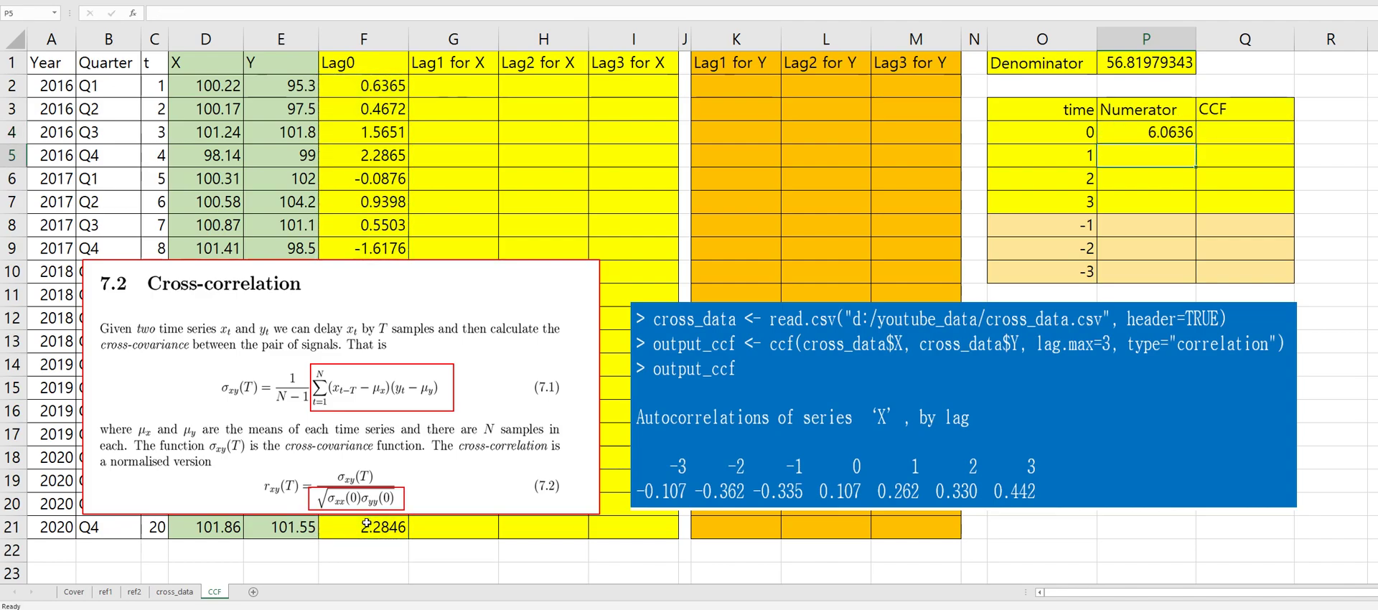
# Calculate the time 0 CCF in Q4 as =P4/$P$1
pyautogui.press('Up')
pyautogui.press('Right')
pyautogui.write('=')
pyautogui.press('Left')
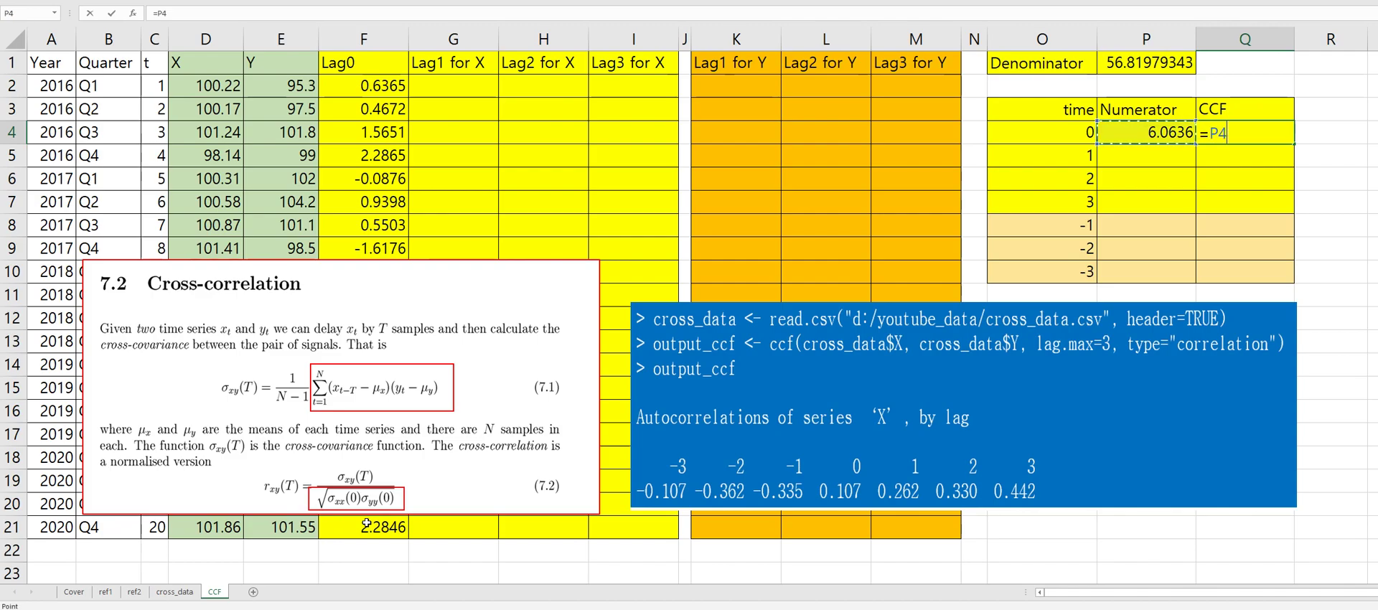
pyautogui.write('/')
pyautogui.press('Left')
pyautogui.press('Up')
pyautogui.press('Up')
pyautogui.press('Up')
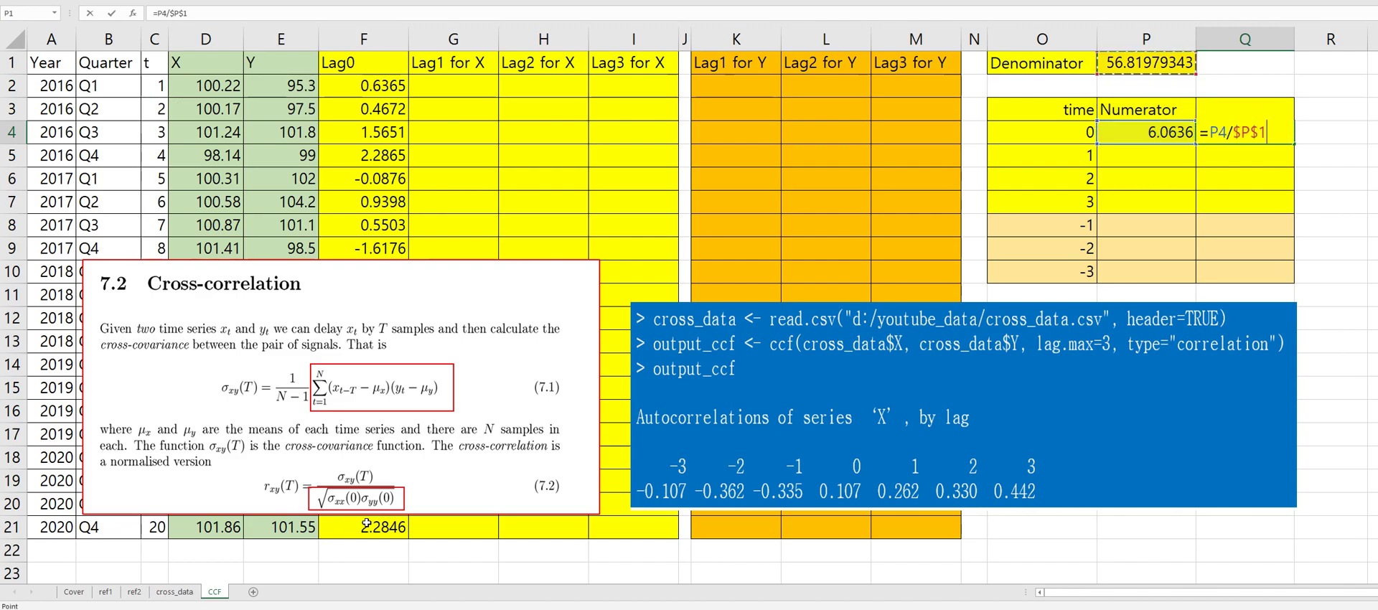
pyautogui.press('Return')
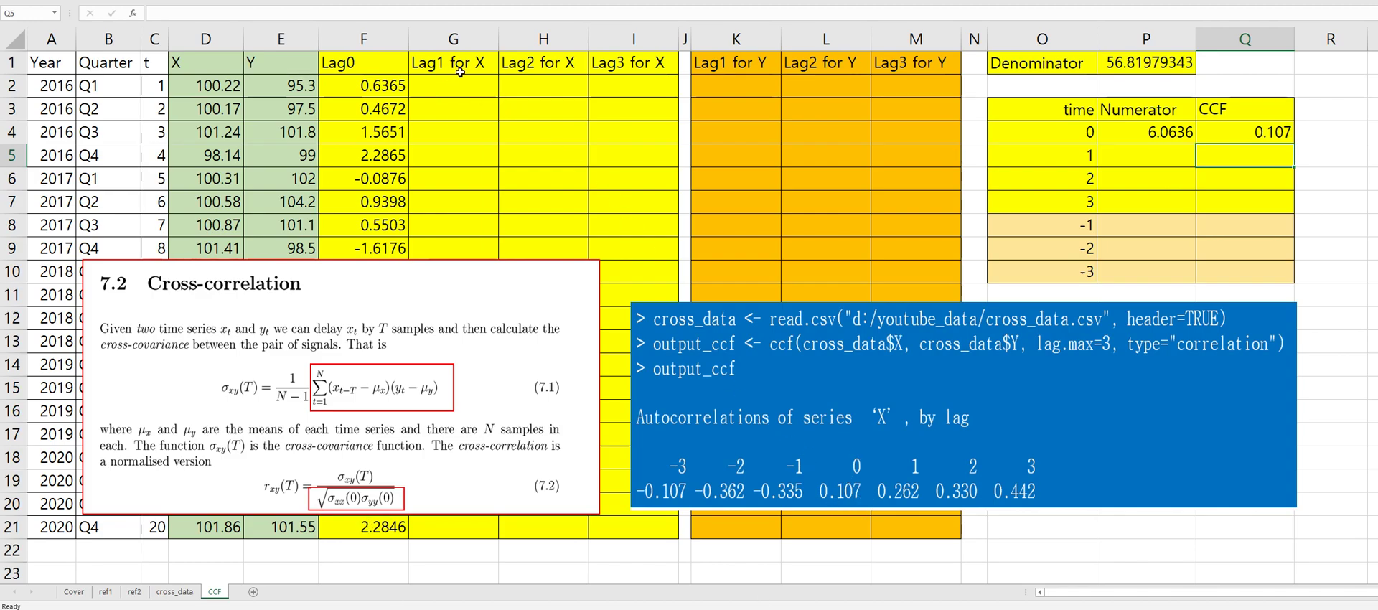
# Begin the Lag1 for X formula in G3 with =(D2-AVERAGE($D$2:$D$21))*(
pyautogui.click(454, 107)
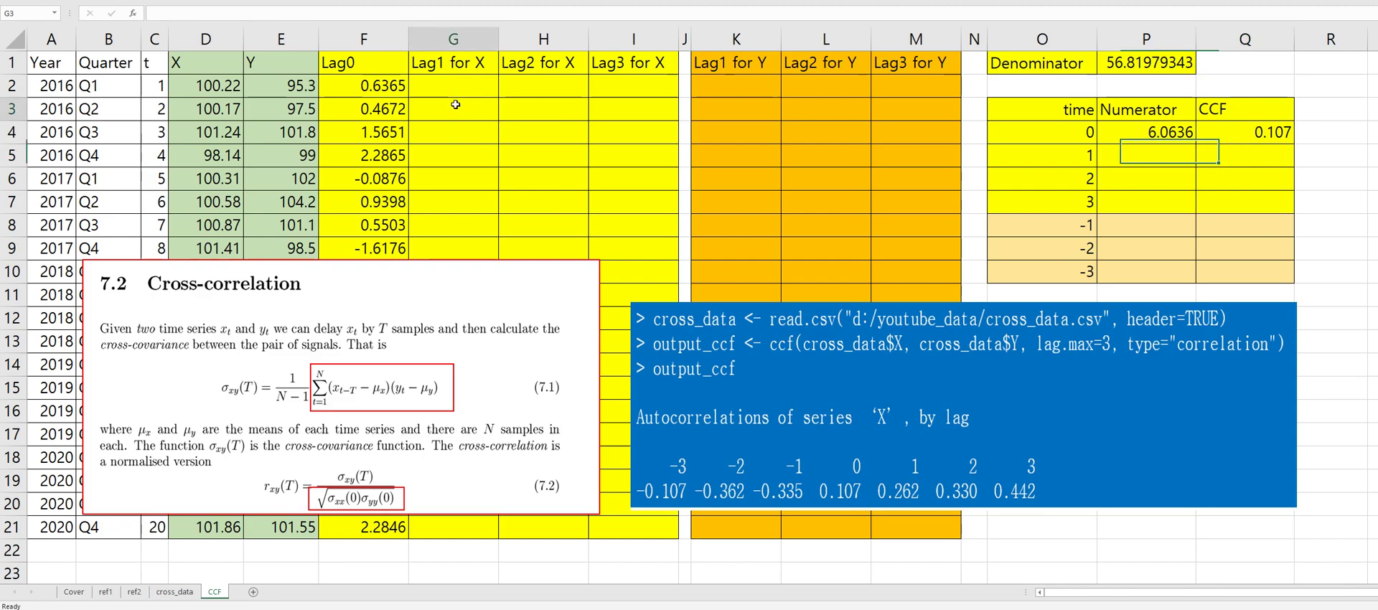
pyautogui.write('=')
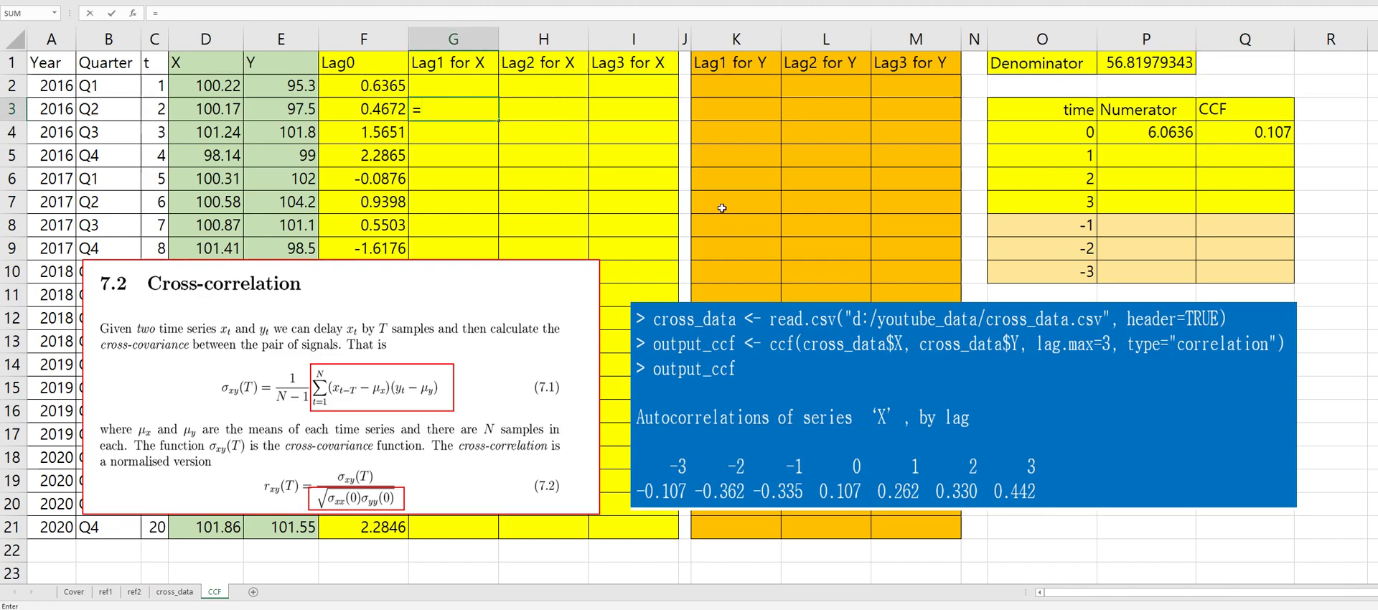
pyautogui.write('(')
pyautogui.press('Left')
pyautogui.press('Left')
pyautogui.press('Left')
pyautogui.press('Up')
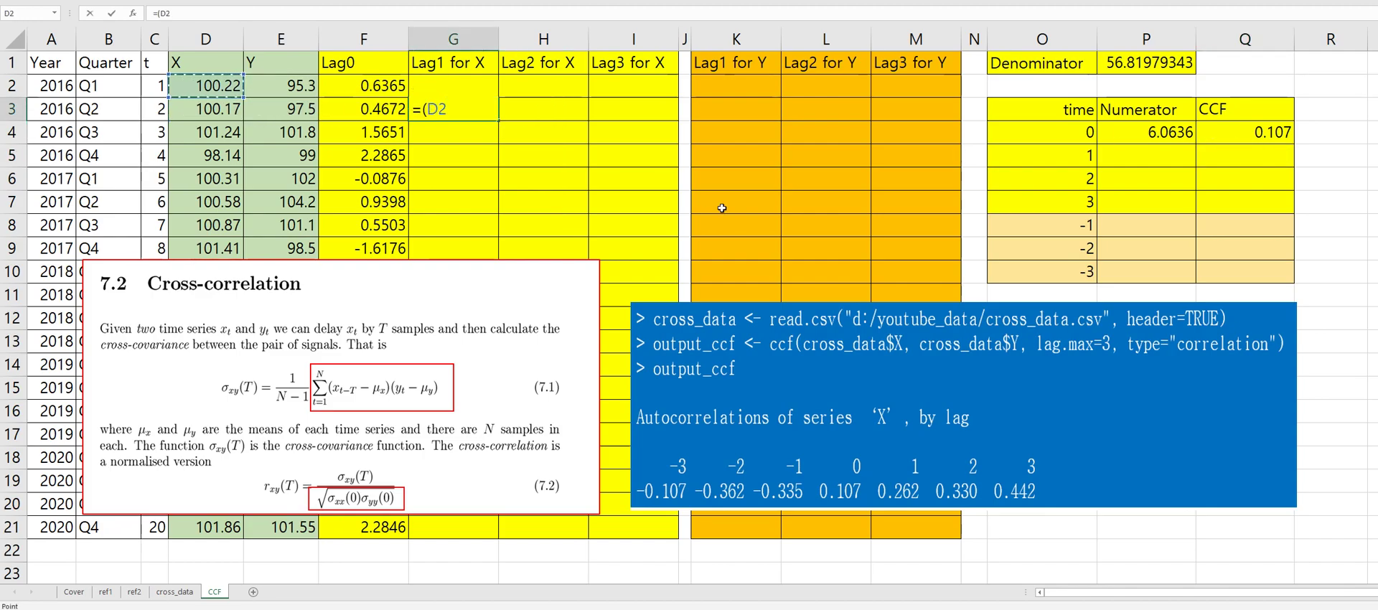
pyautogui.write('-ave')
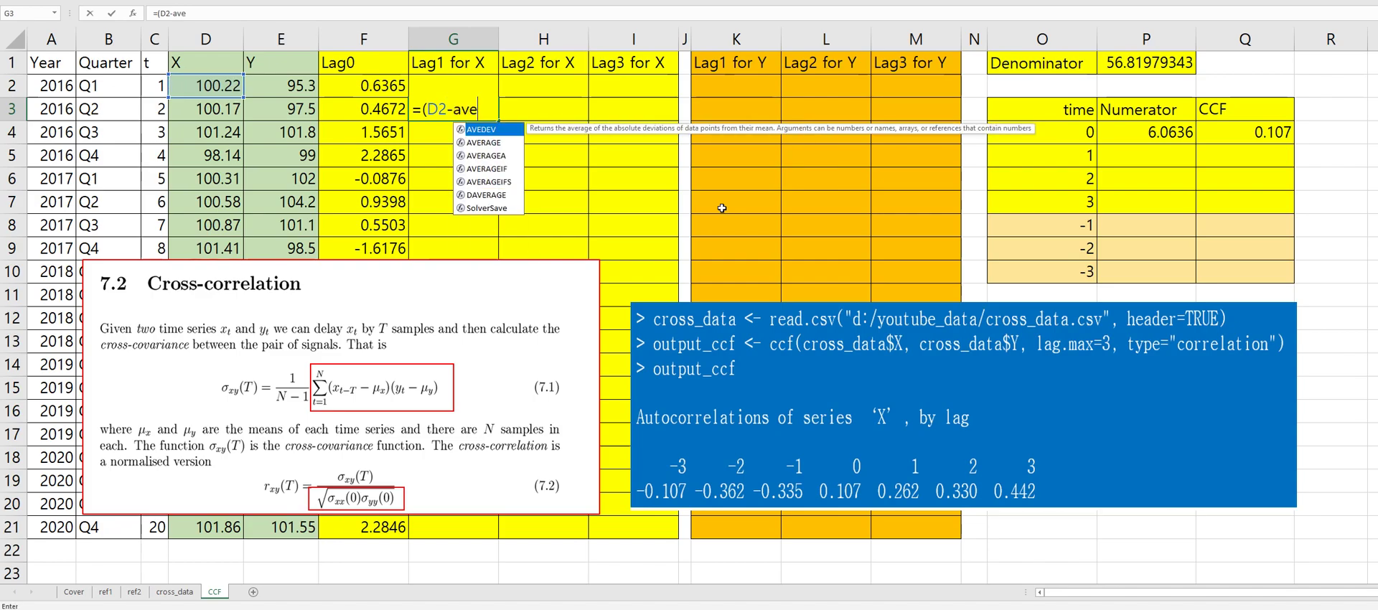
pyautogui.write('rage(')
pyautogui.press('Left')
pyautogui.press('Left')
pyautogui.press('Left')
pyautogui.press('Up')
pyautogui.hotkey('ctrl', 'shift', 'Down')
pyautogui.press('F4')
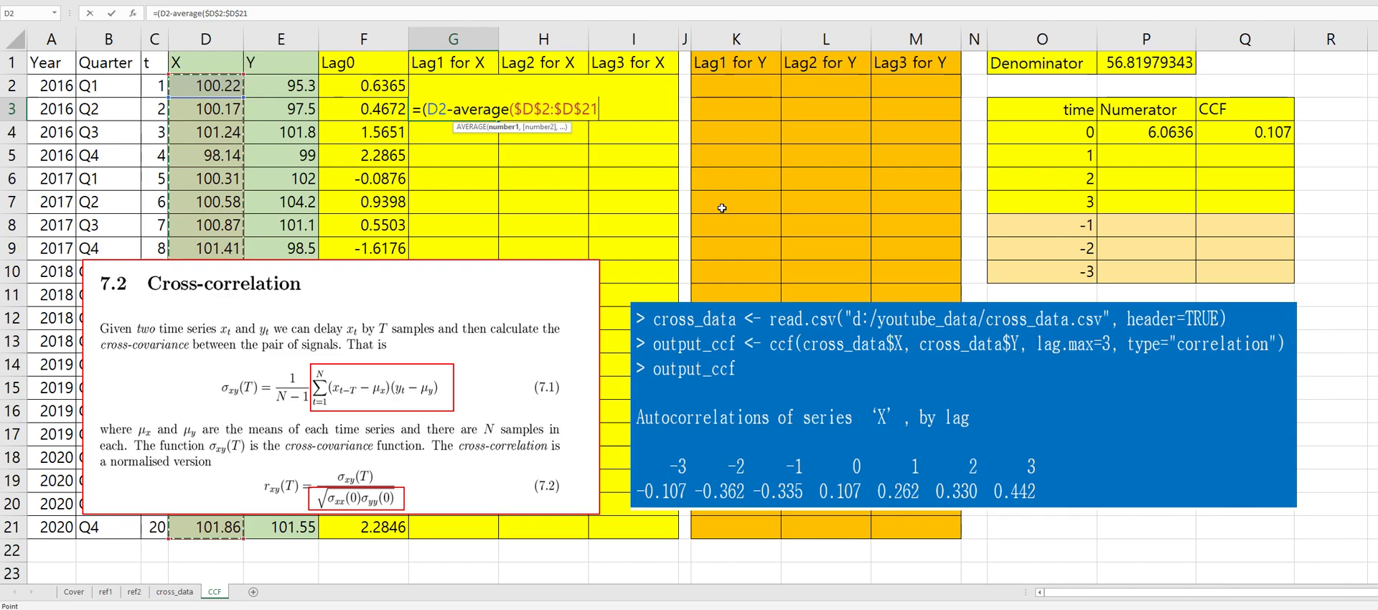
pyautogui.write('))*(')
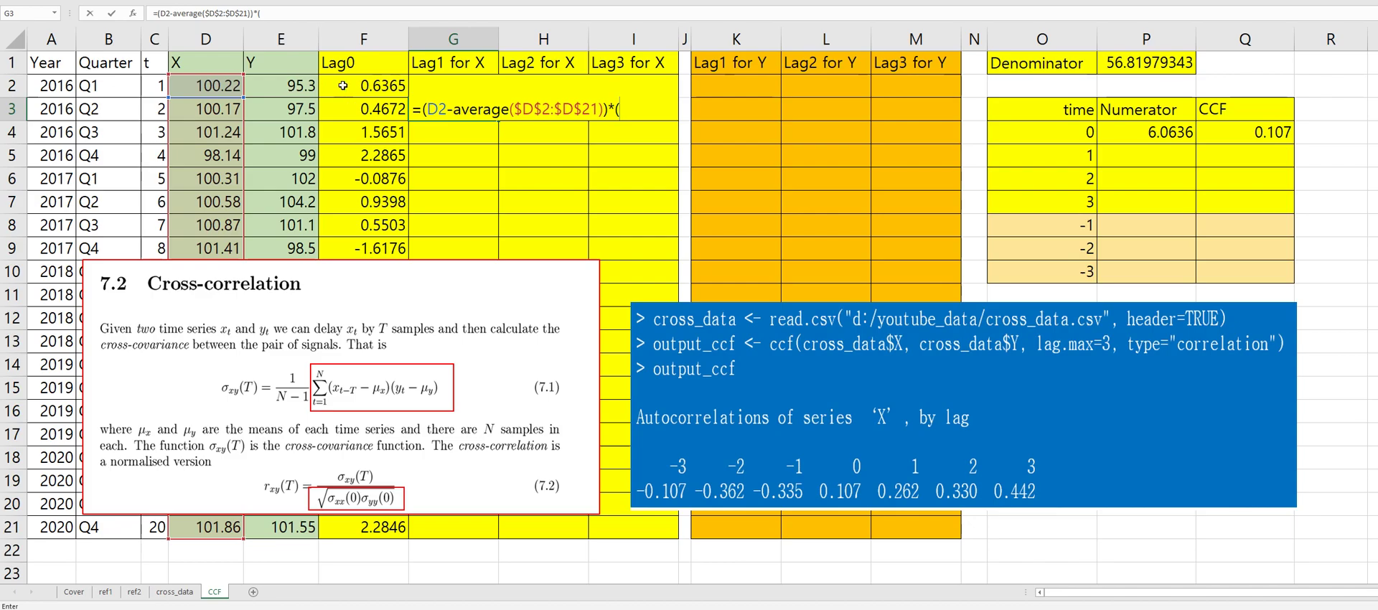
# Change the single-cell X reference at the start of the G3 formula to D3
pyautogui.press('F2')
pyautogui.press('BackSpace')
pyautogui.write('3')
pyautogui.press('Right')
pyautogui.press('Right')
pyautogui.press('End')
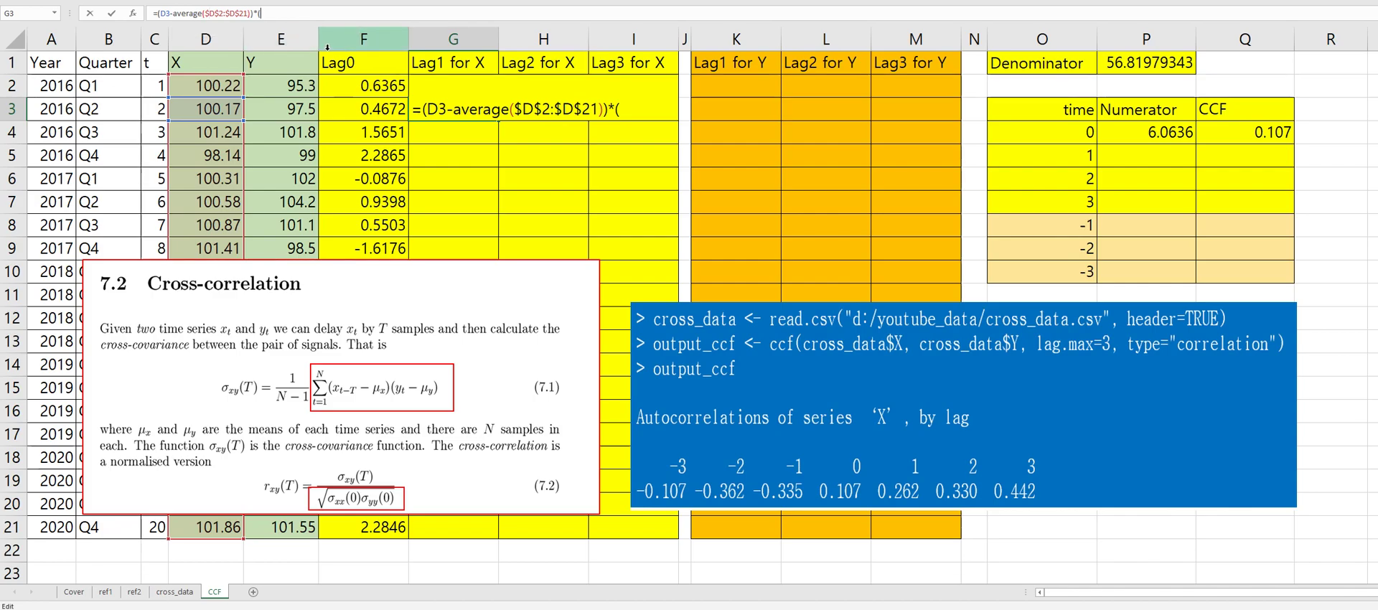
# Complete the Lag1 for X formula in G3 with the Y factor E2-AVERAGE(E2:E21)
pyautogui.write('e2-')
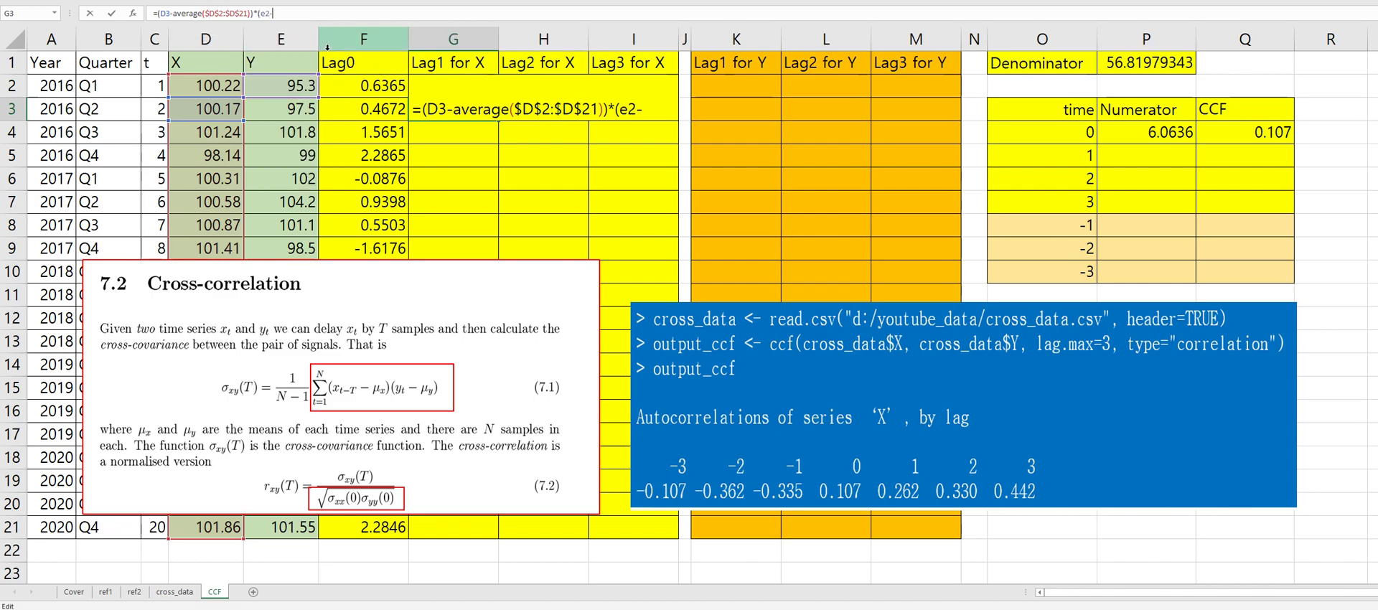
pyautogui.write('average(')
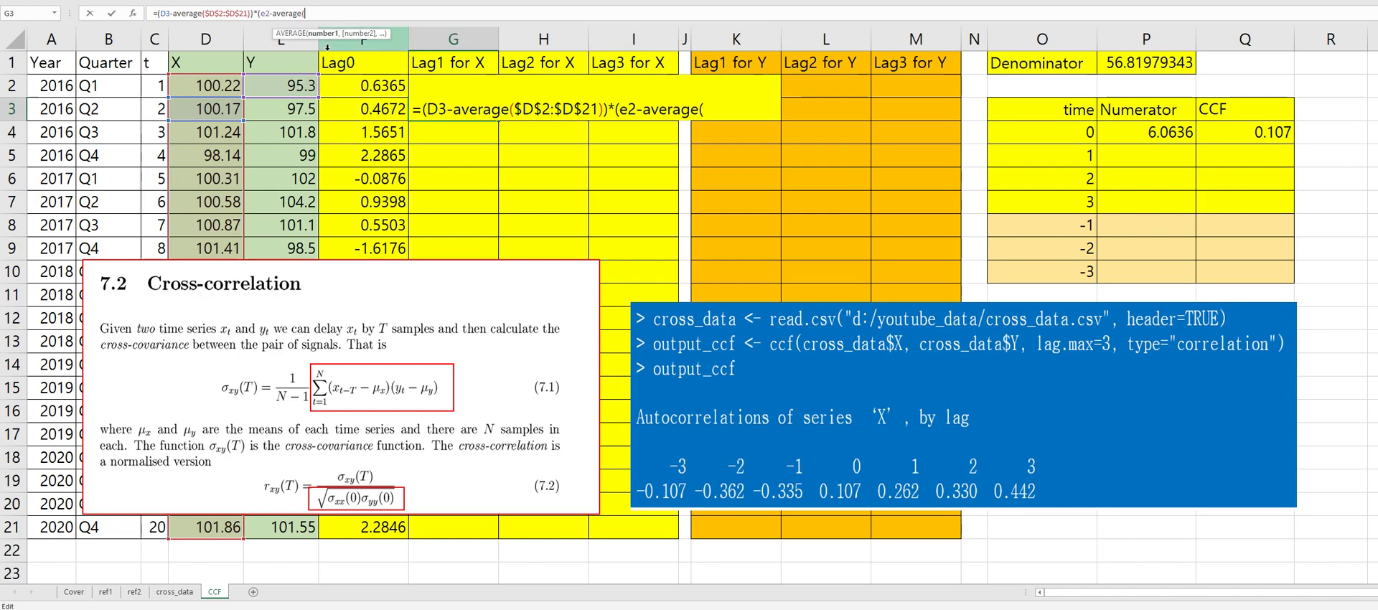
pyautogui.moveTo(300, 151); pyautogui.dragTo(293, 521)
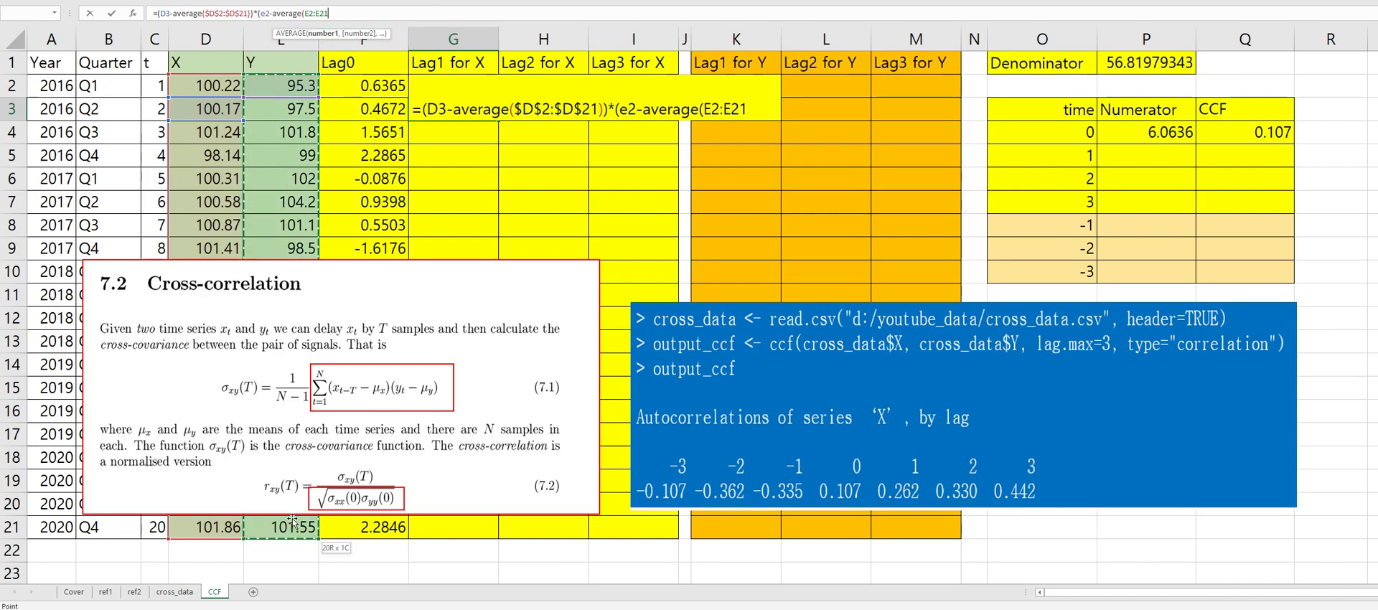
pyautogui.write('))')
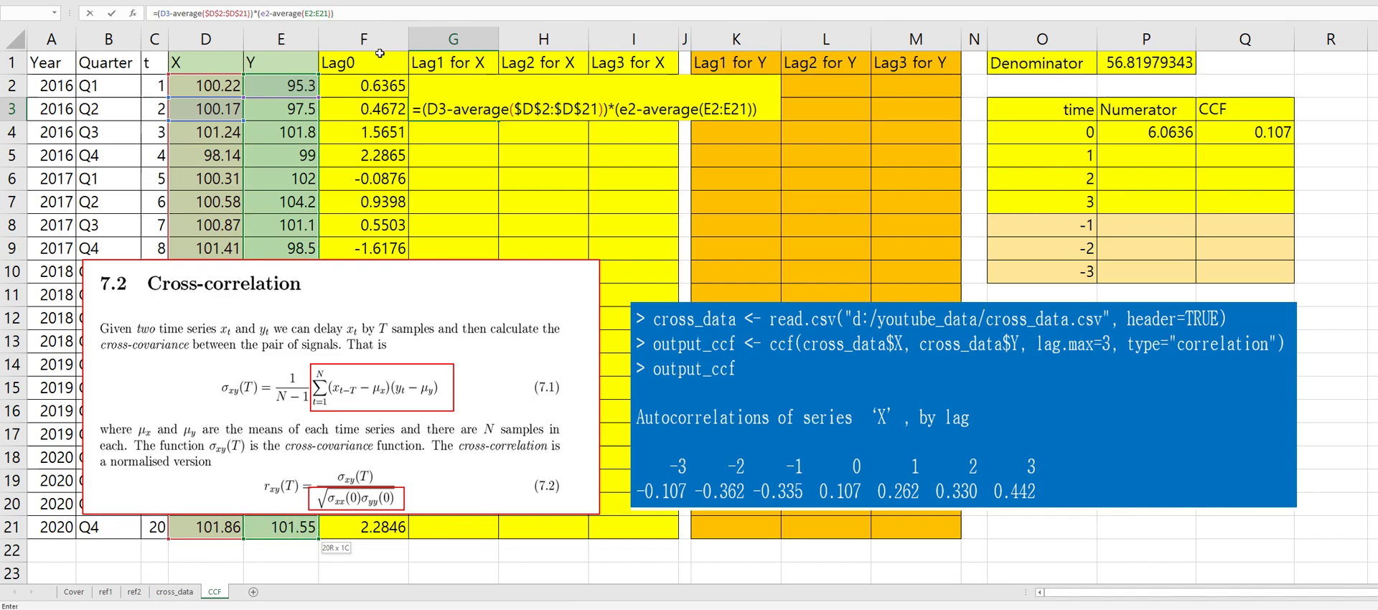
# Make the Y range absolute as $E$2:$E$21 in the G3 formula and fill the formula down to row 21
pyautogui.click(307, 14)
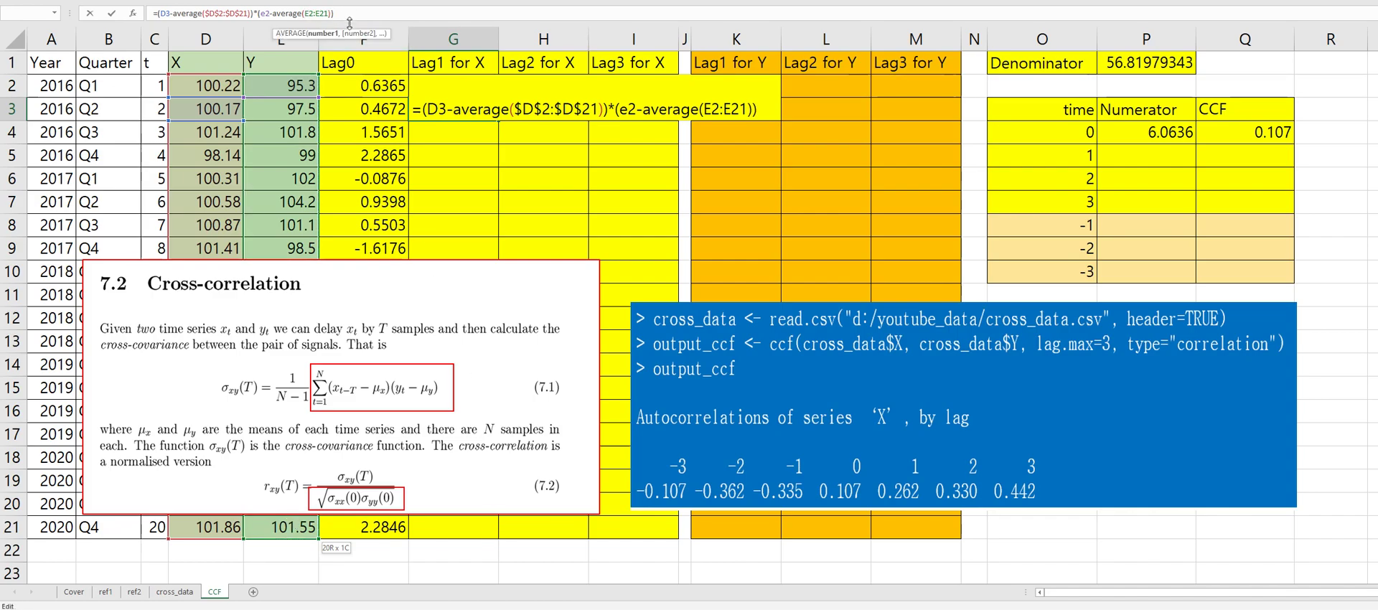
pyautogui.press('F4')
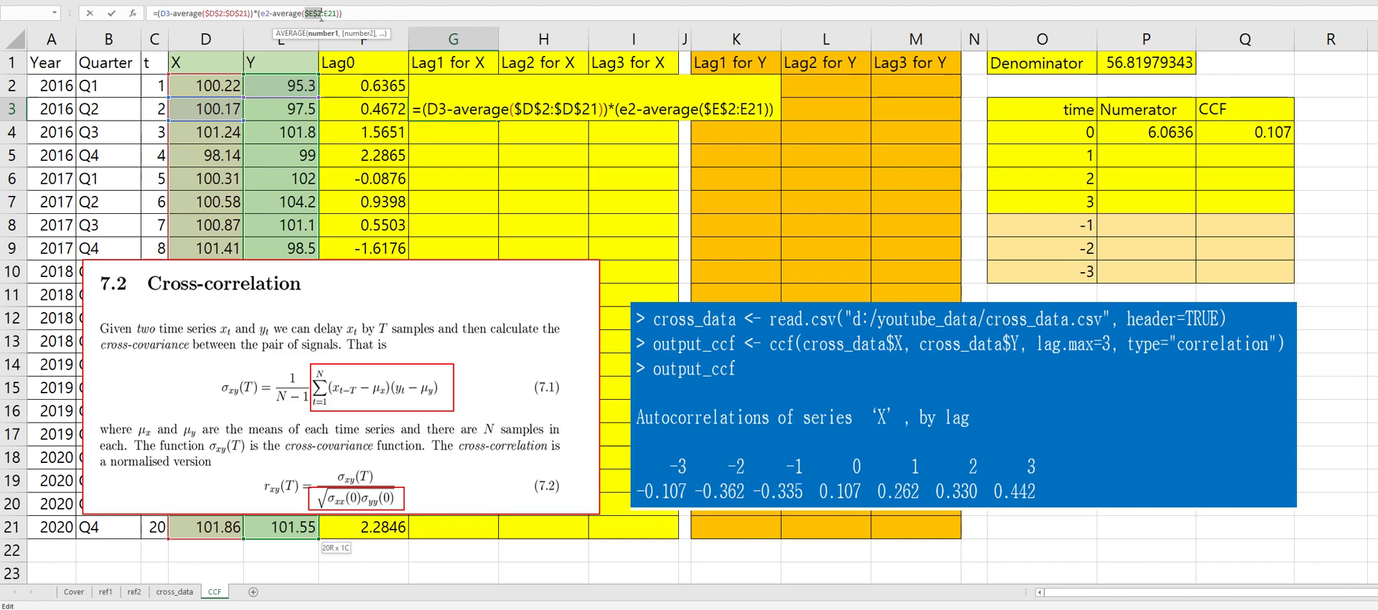
pyautogui.click(332, 13)
pyautogui.press('F4')
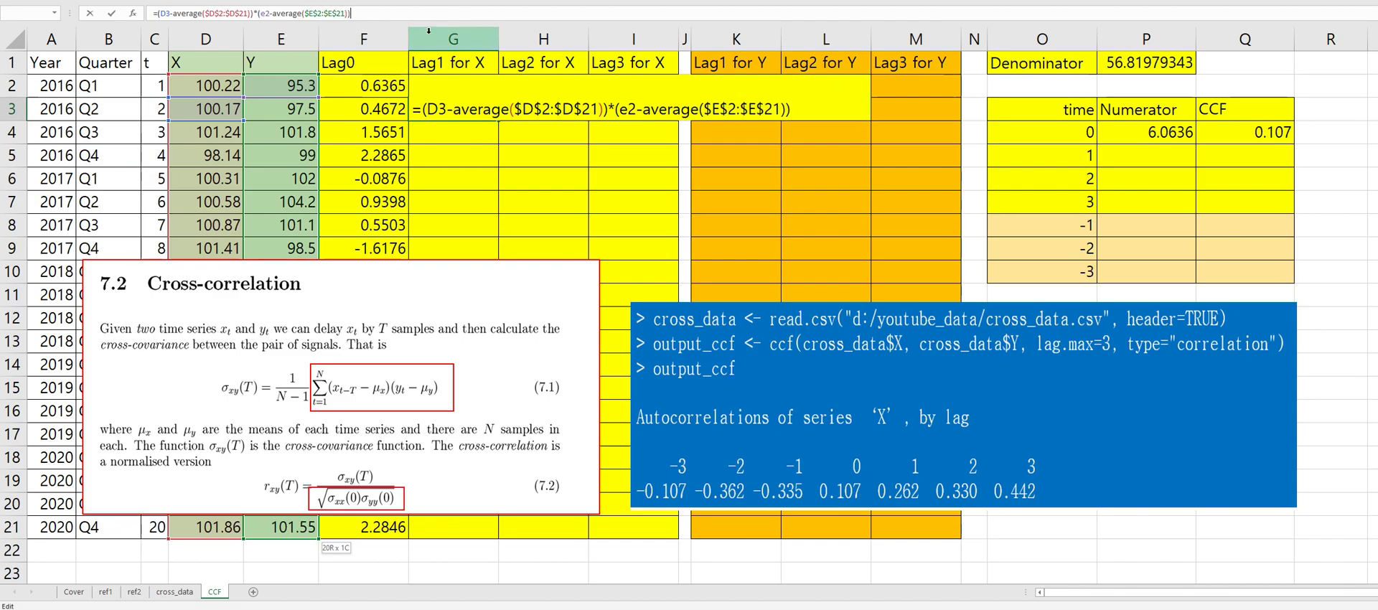
pyautogui.press('Return')
pyautogui.click(485, 105)
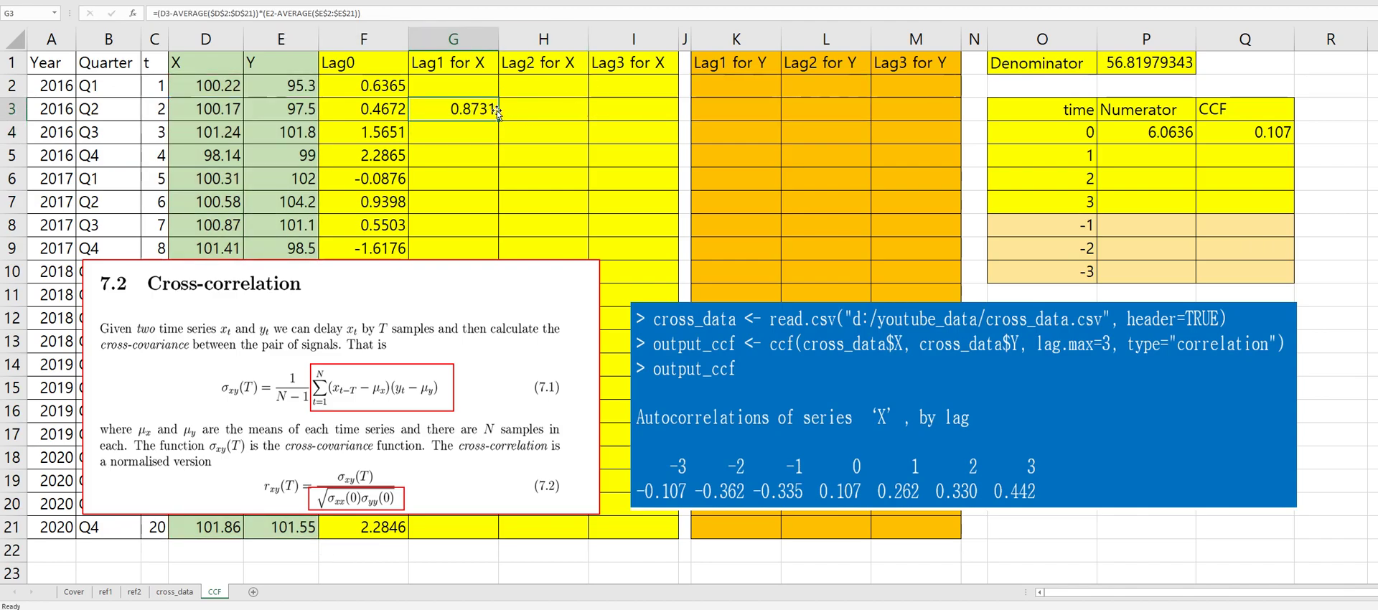
pyautogui.doubleClick(499, 121)
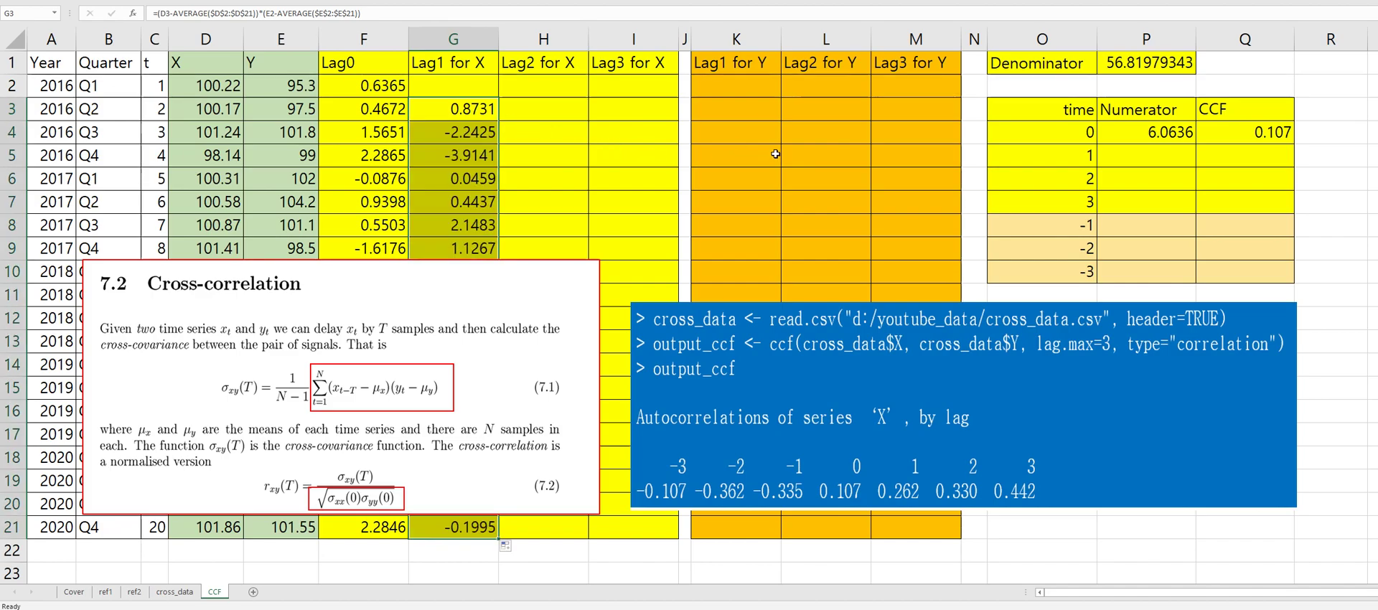
# Sum the Lag1 for X values G3:G21 in P5 as the time 1 numerator
pyautogui.click(1139, 158)
pyautogui.write('sum(')
pyautogui.press('BackSpace')
pyautogui.press('BackSpace')
pyautogui.press('BackSpace')
pyautogui.press('BackSpace')
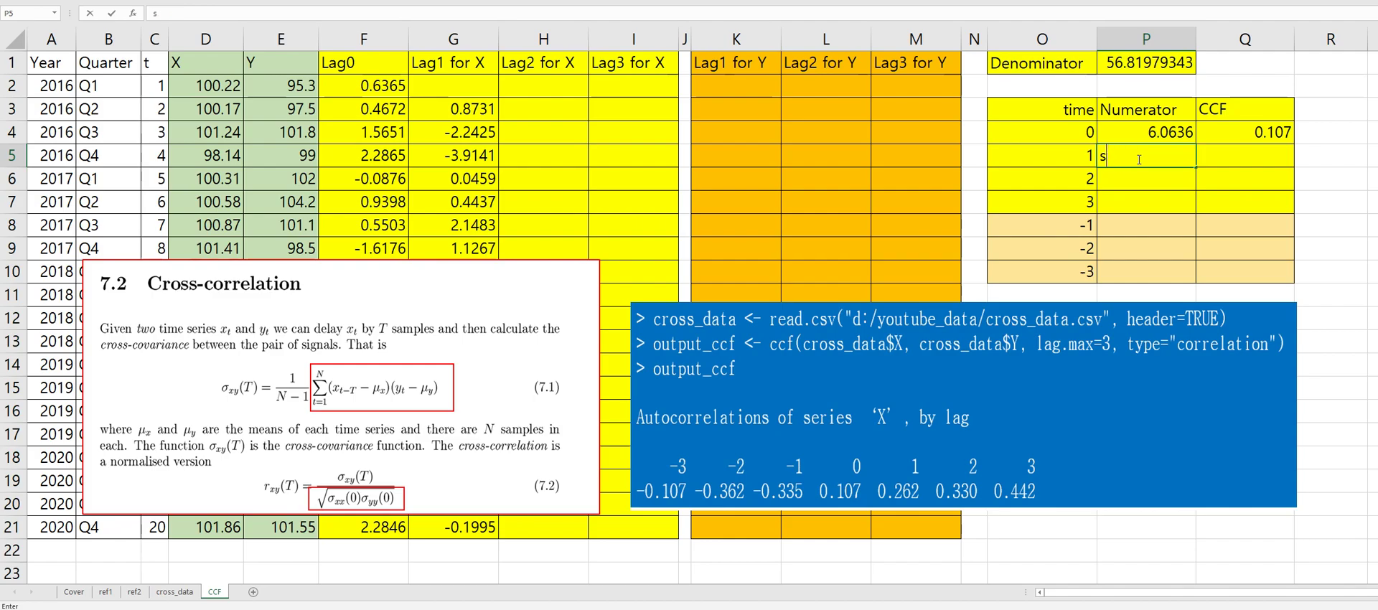
pyautogui.write('=sum(')
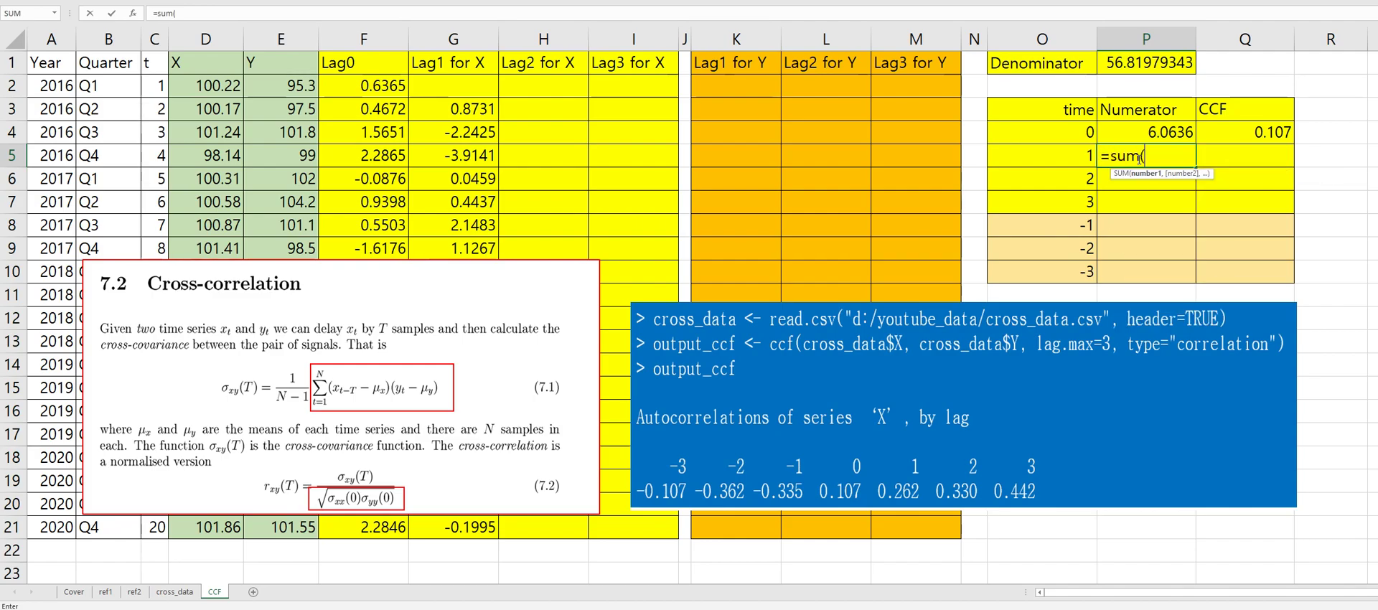
pyautogui.click(470, 106)
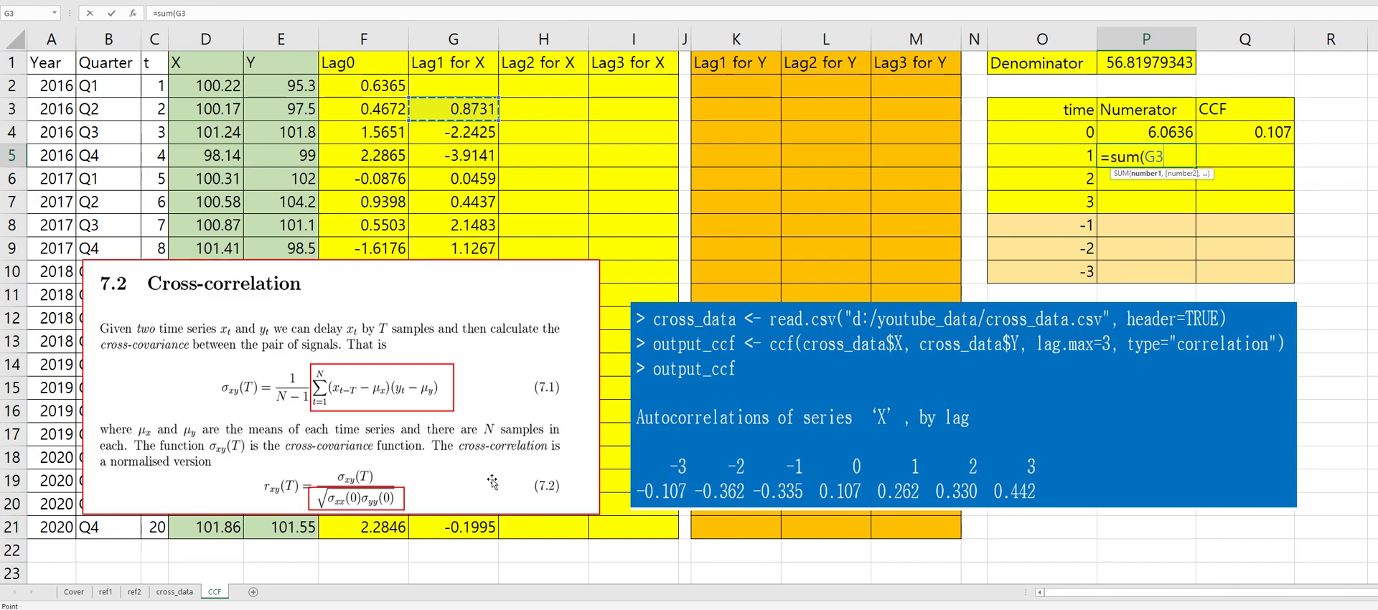
pyautogui.moveTo(483, 516); pyautogui.dragTo(498, 511)
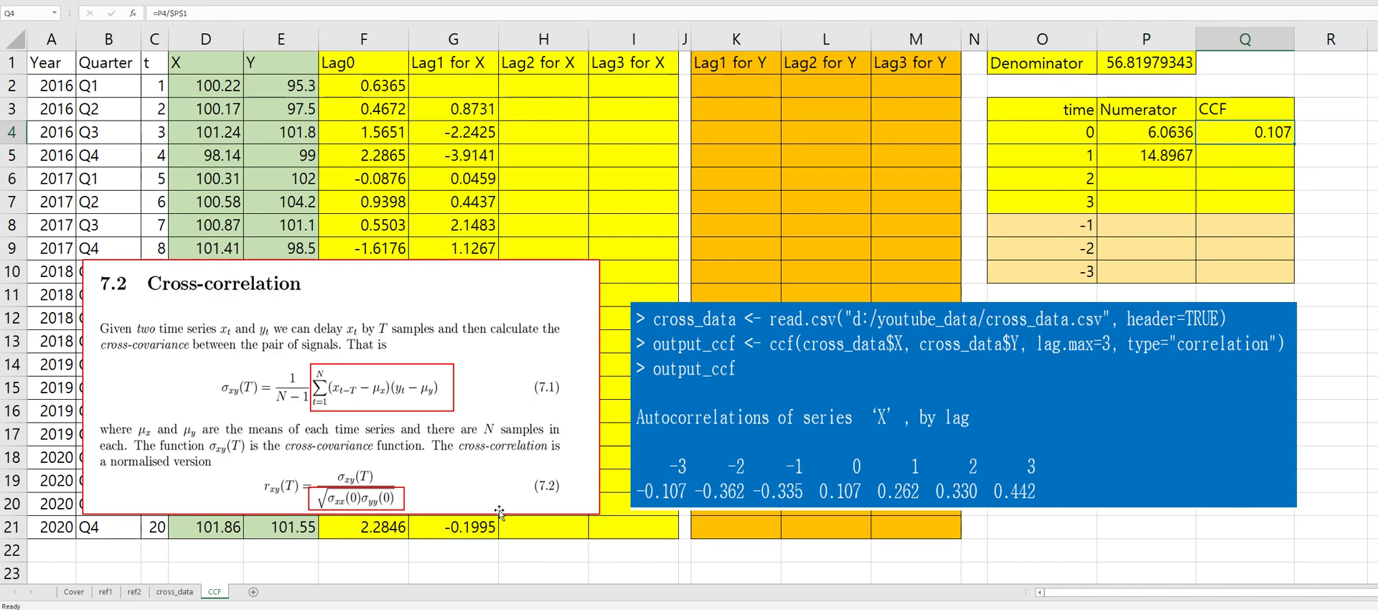
# Copy the time 0 CCF formula from Q4 into Q5 for time 1
pyautogui.hotkey('ctrl', 'c')
pyautogui.press('Down')
pyautogui.hotkey('ctrl', 'v')
pyautogui.press('Escape')
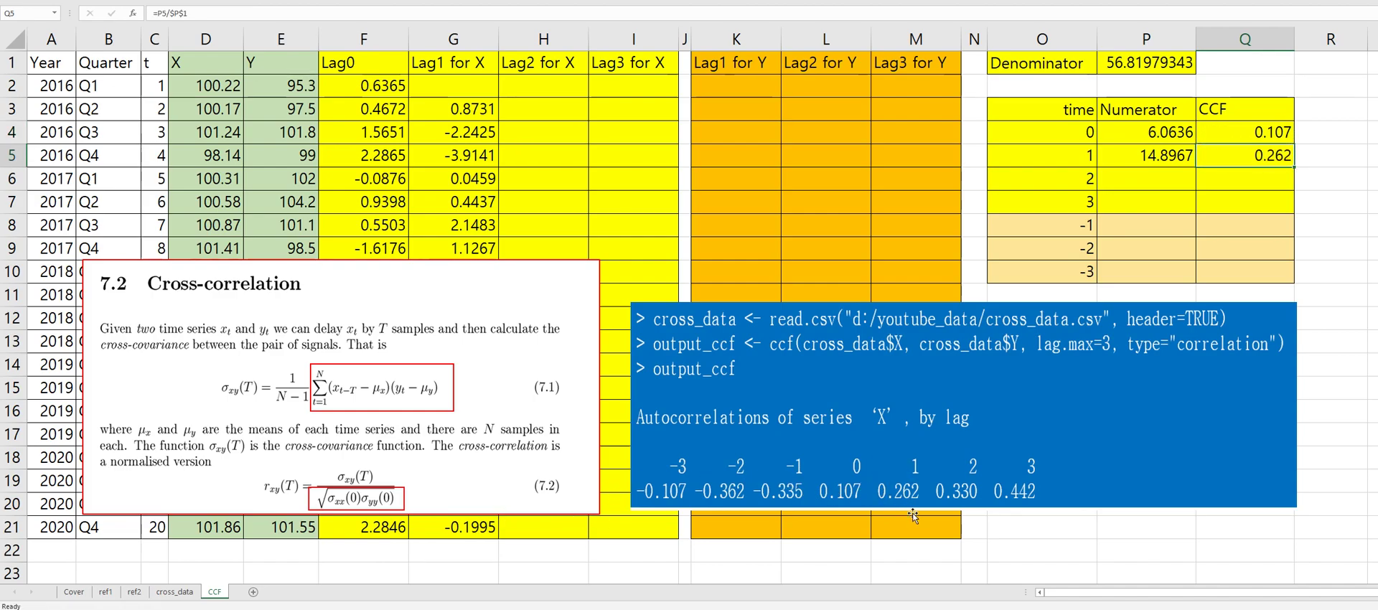
# Begin the Lag2 for X formula in H4 with an opening parenthesis and the X reference D4
pyautogui.click(1141, 174)
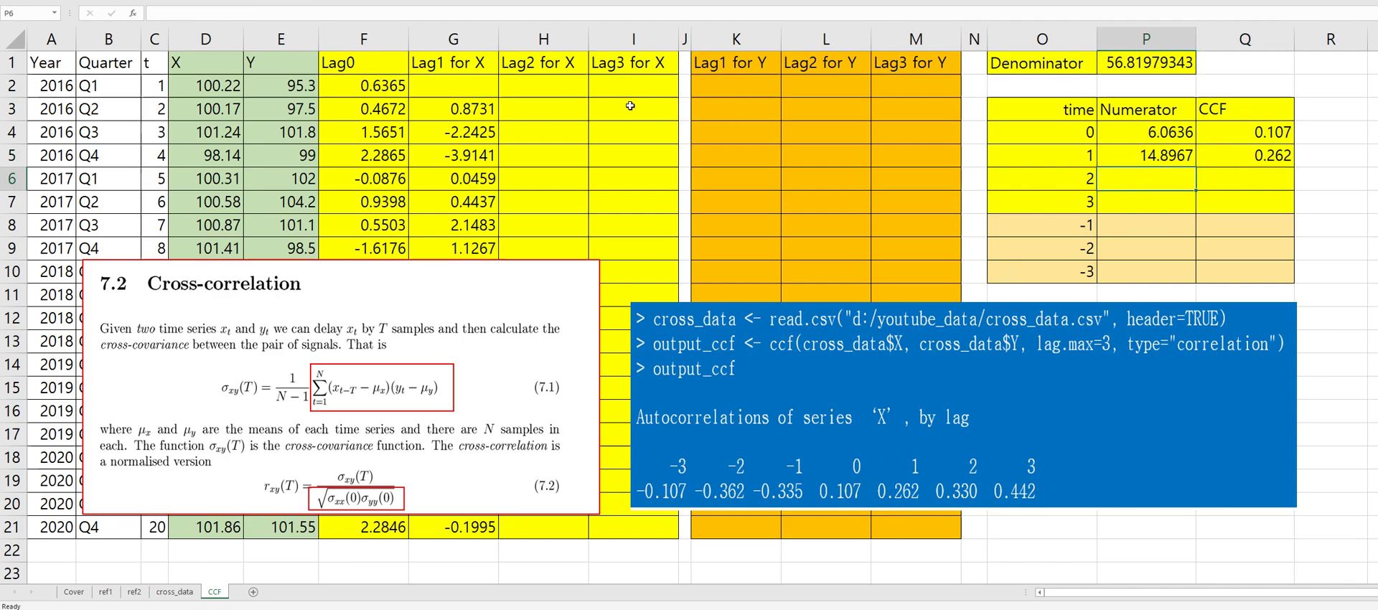
pyautogui.click(528, 131)
pyautogui.write('=')
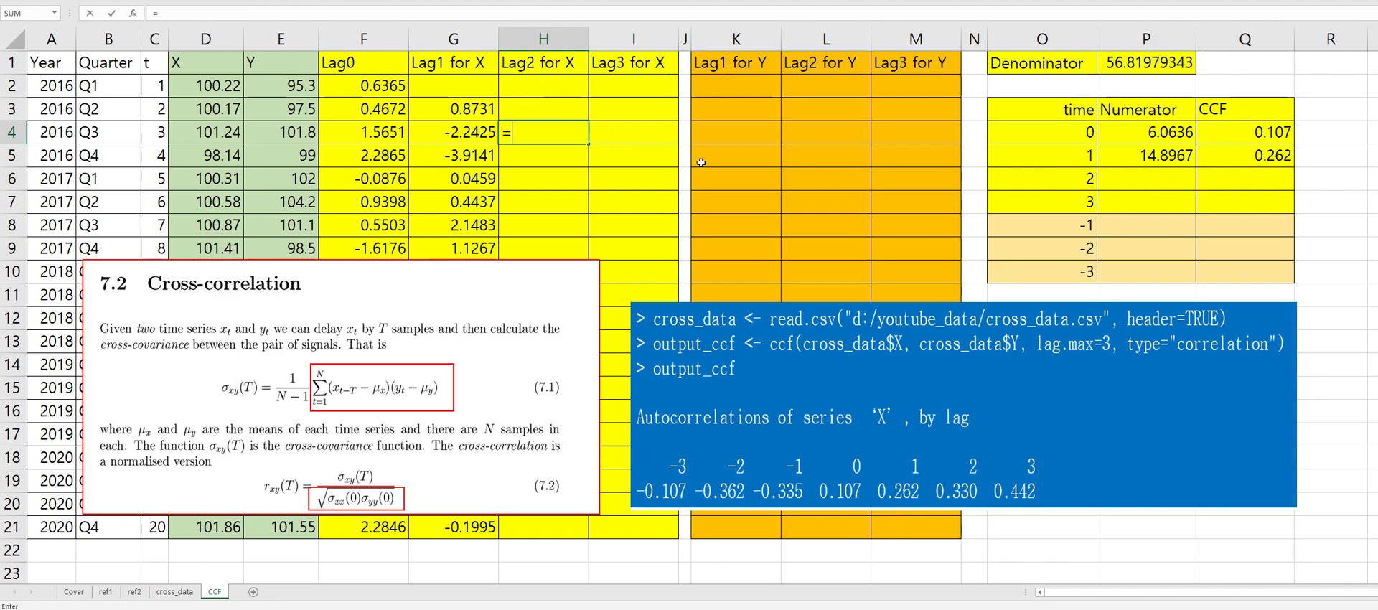
pyautogui.write('(')
pyautogui.press('Left')
pyautogui.press('Left')
pyautogui.press('Left')
pyautogui.press('Left')
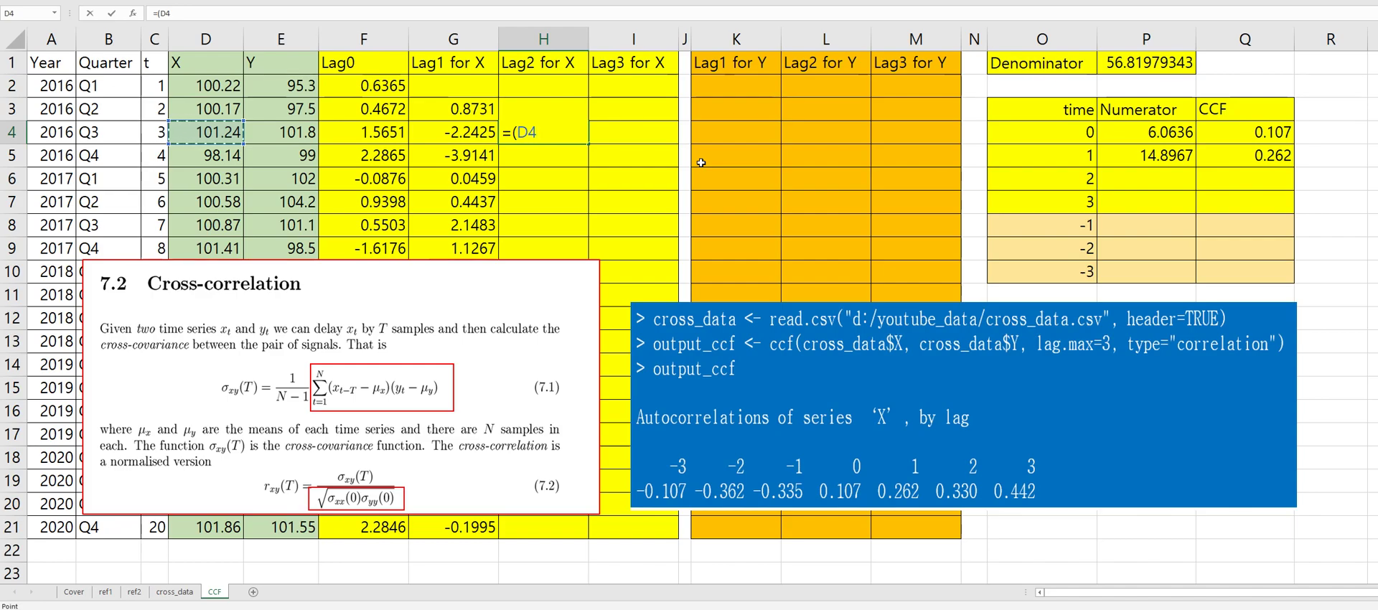
# Subtract AVERAGE($D$2:$D$21) from D4 in the H4 formula, close the X factor and add the multiplication sign
pyautogui.write('-ave')
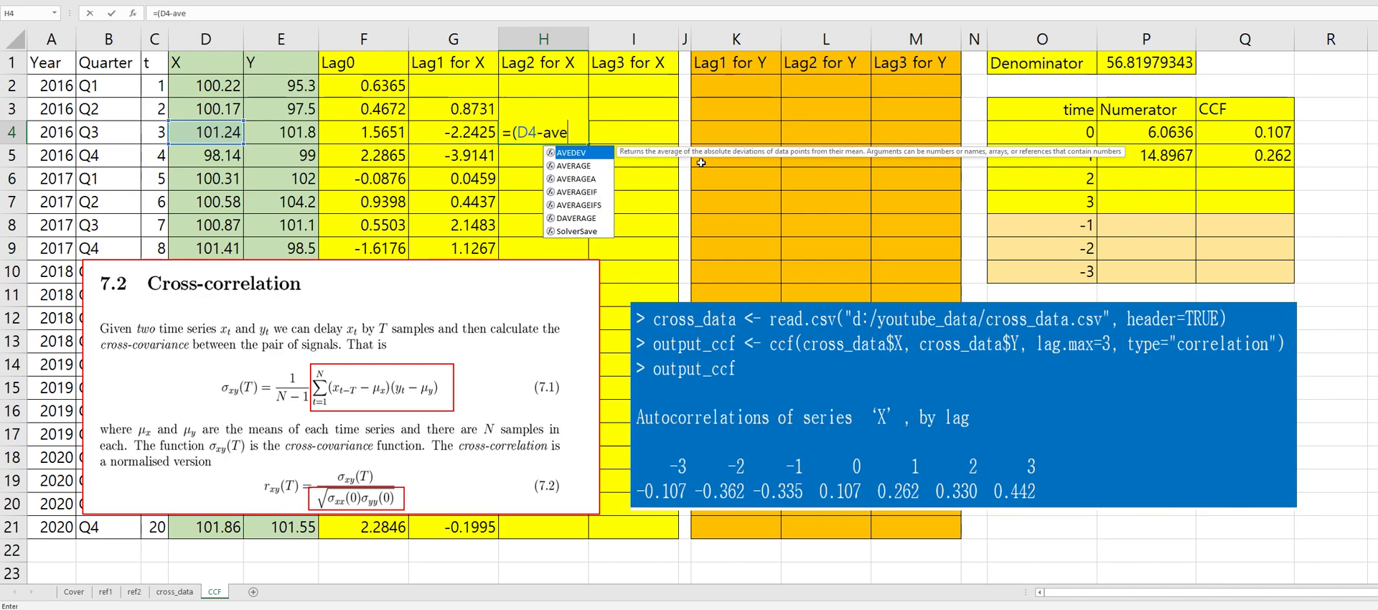
pyautogui.write('rage(')
pyautogui.press('Left')
pyautogui.press('Left')
pyautogui.press('Left')
pyautogui.press('Left')
pyautogui.press('Up')
pyautogui.press('Up')
pyautogui.hotkey('ctrl', 'shift', 'Down')
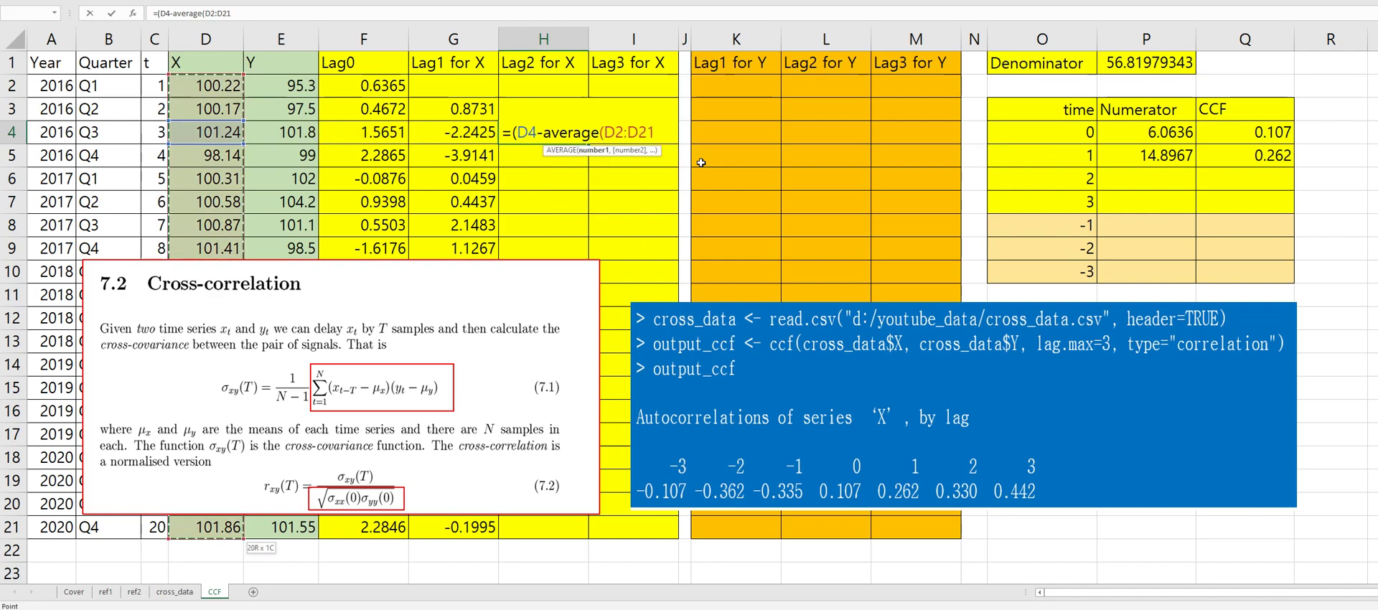
pyautogui.press('F4')
pyautogui.write('))*')
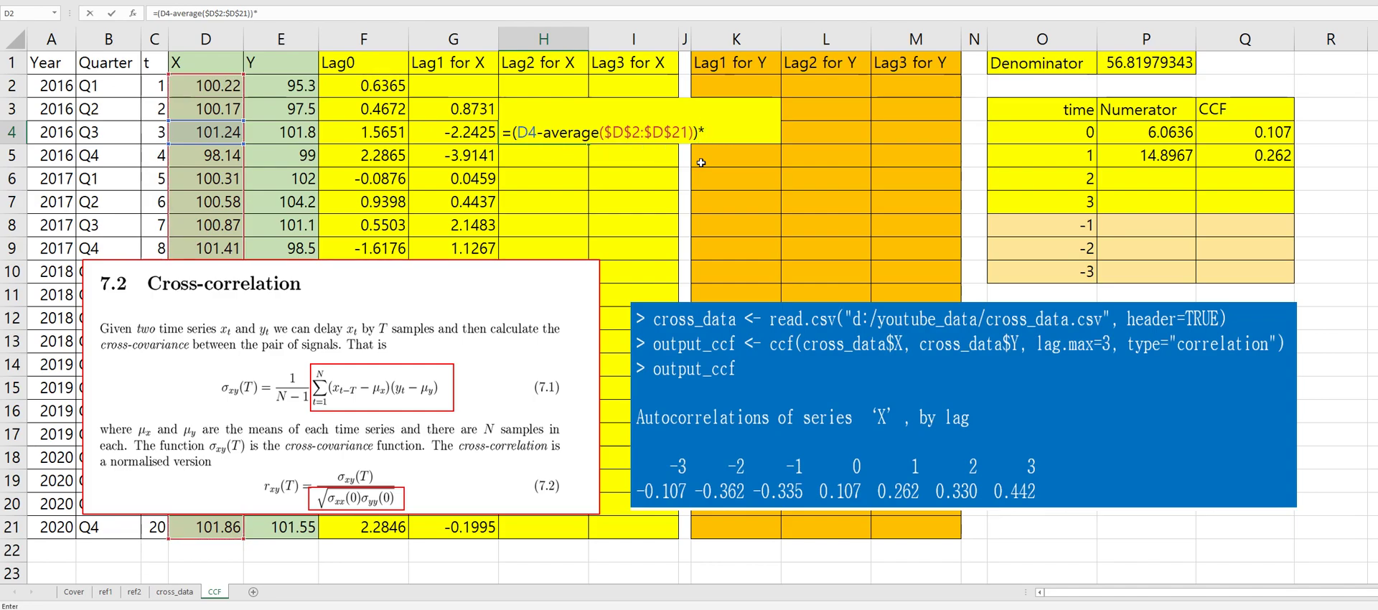
# Open the Y factor of the H4 formula with a reference to E2
pyautogui.write('(')
pyautogui.press('Left')
pyautogui.press('Left')
pyautogui.press('Left')
pyautogui.press('Up')
pyautogui.press('Up')
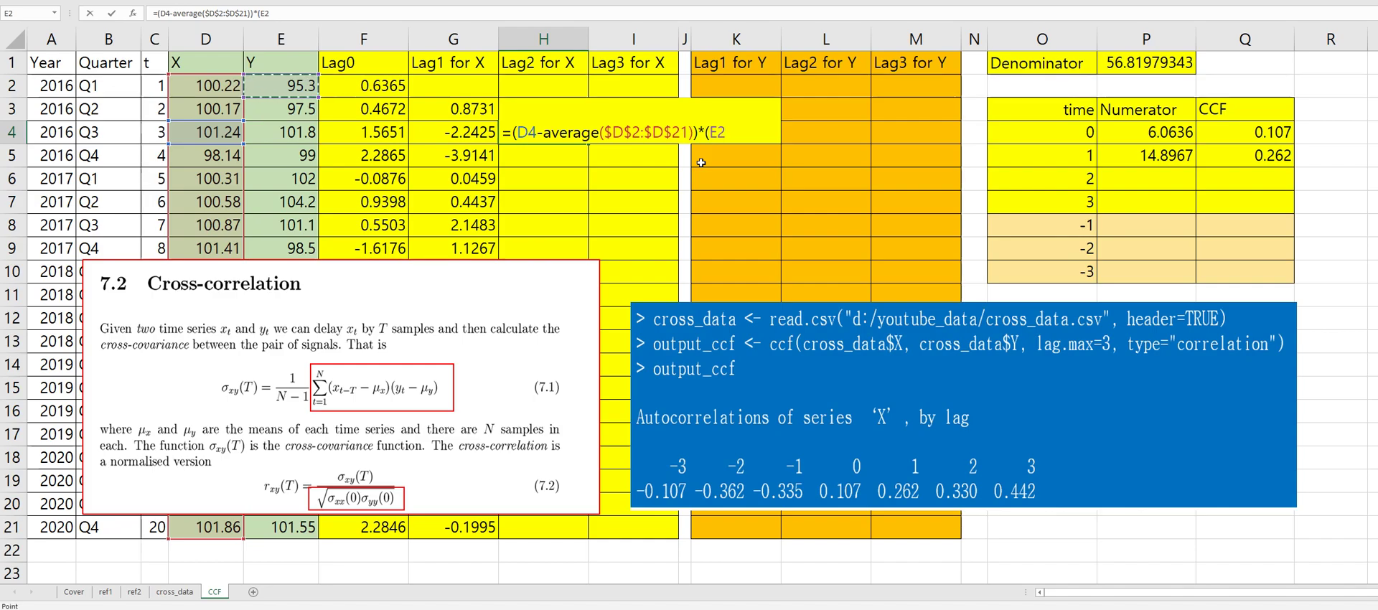
# Subtract AVERAGE($E$2:$E$21) from E2 and enter the completed Lag2 for X formula in H4
pyautogui.write('-average(')
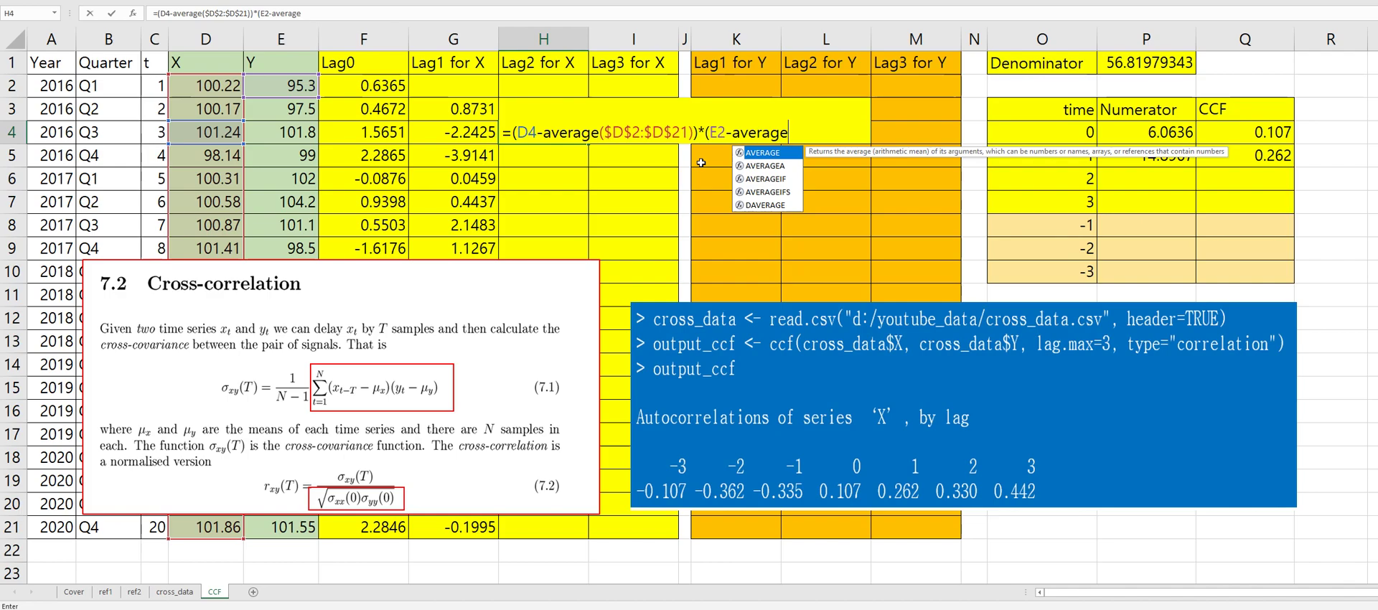
pyautogui.press('Down')
pyautogui.press('Left')
pyautogui.press('Left')
pyautogui.press('Left')
pyautogui.press('Up')
pyautogui.press('Up')
pyautogui.press('Up')
pyautogui.press('End')
pyautogui.hotkey('shift', 'Down')
pyautogui.press('F4')
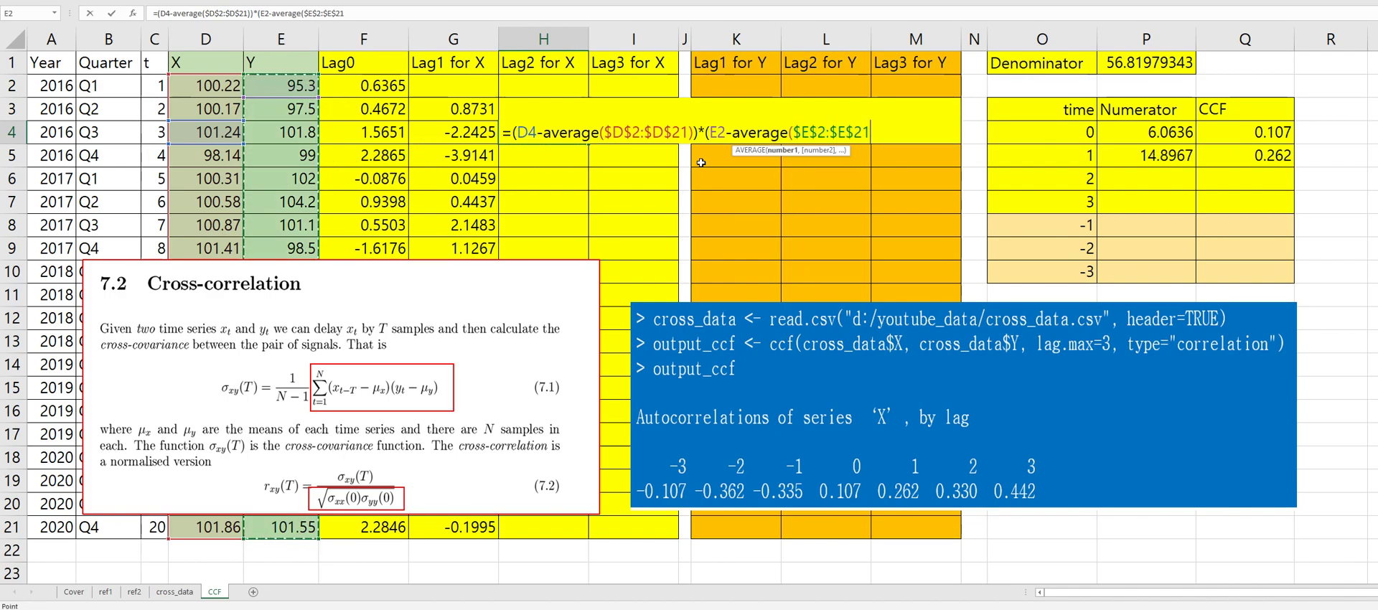
pyautogui.write(')')
pyautogui.press('Return')
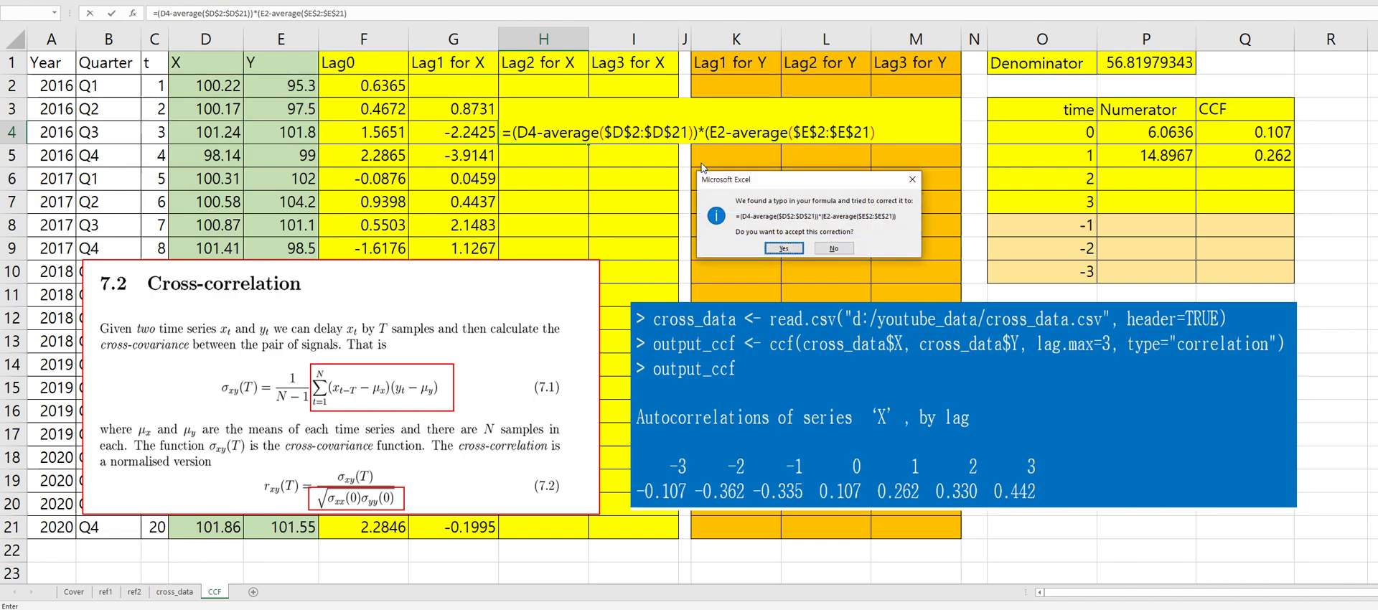
pyautogui.press('Return')
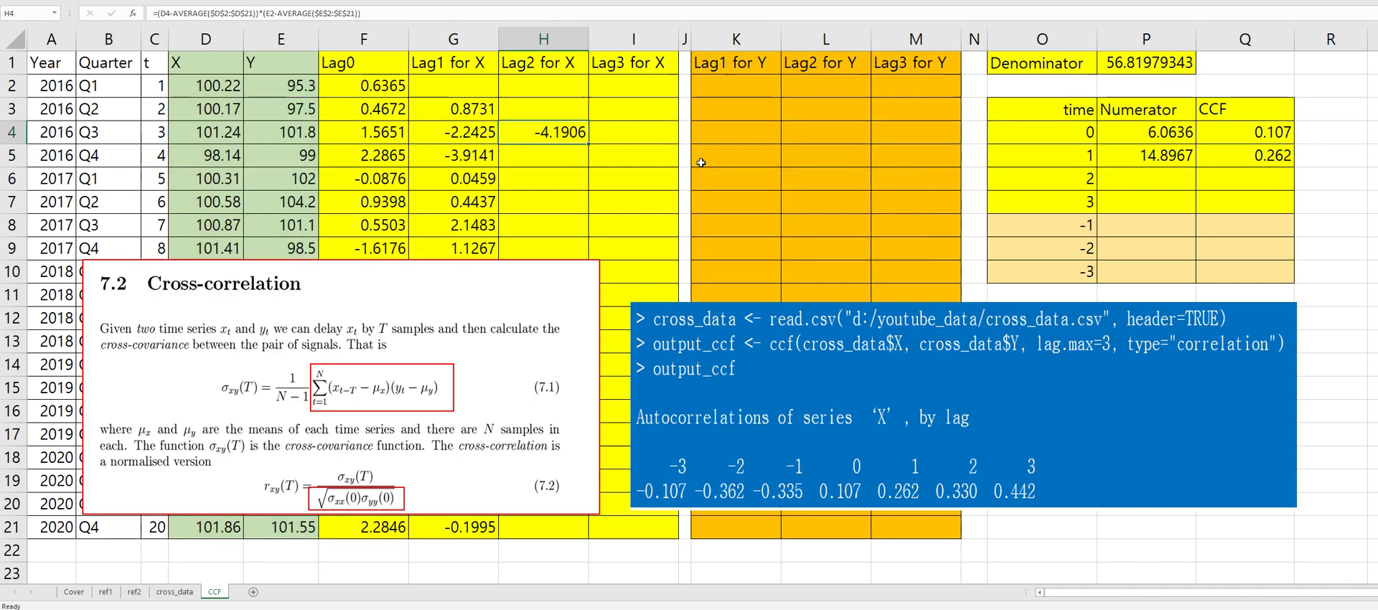
# Begin the Lag3 for X formula in I5 with =(D5-AVERAGE($D$2:$D$21))*(
pyautogui.click(624, 159)
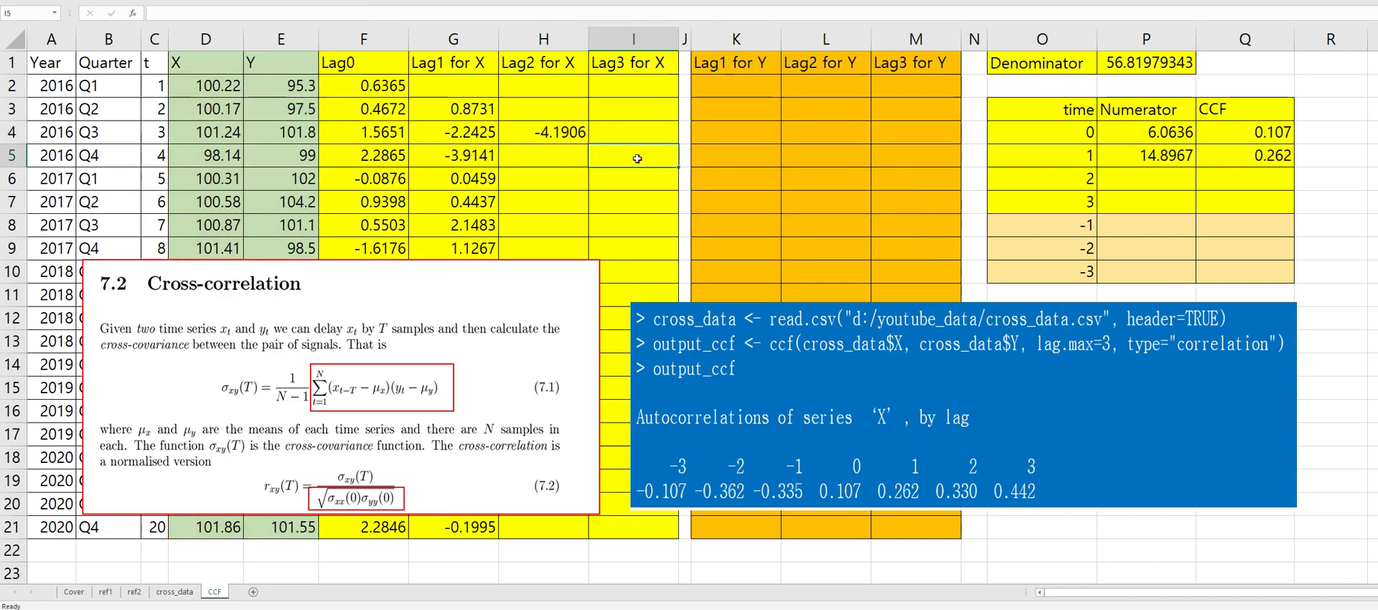
pyautogui.write('=(')
pyautogui.press('Left')
pyautogui.press('Left')
pyautogui.press('Left')
pyautogui.press('Left')
pyautogui.press('Left')
pyautogui.write('-average(')
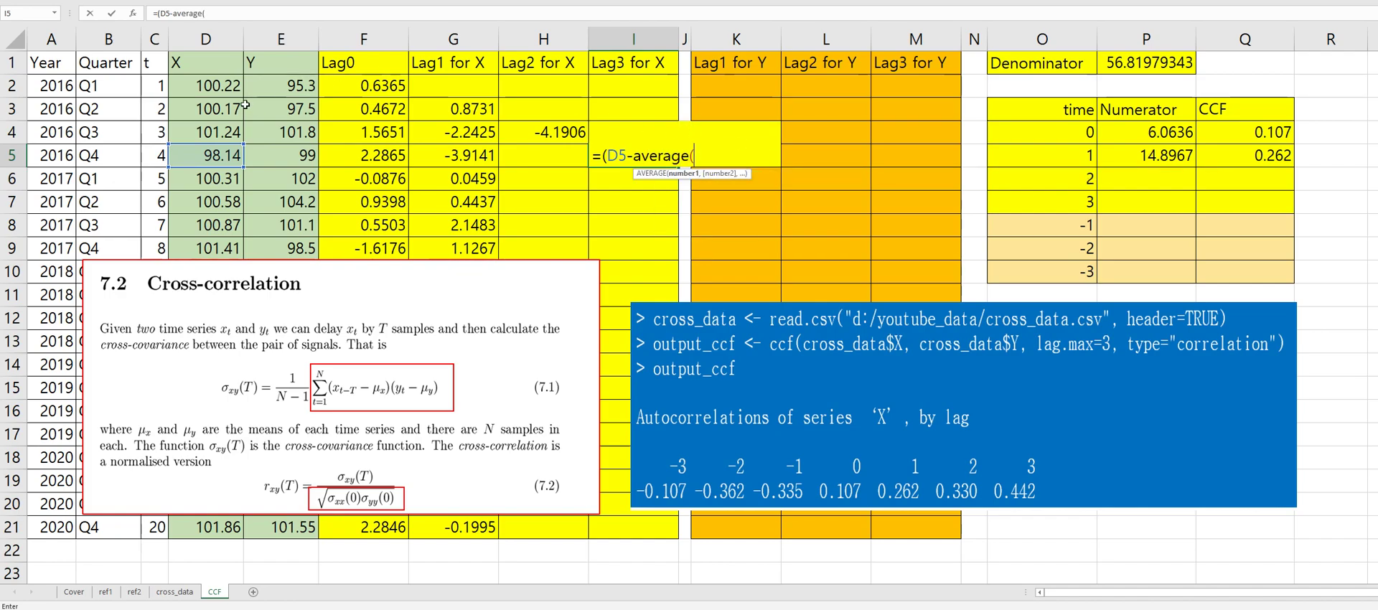
pyautogui.moveTo(228, 87); pyautogui.dragTo(213, 526)
pyautogui.press('F4')
pyautogui.write('))*(')
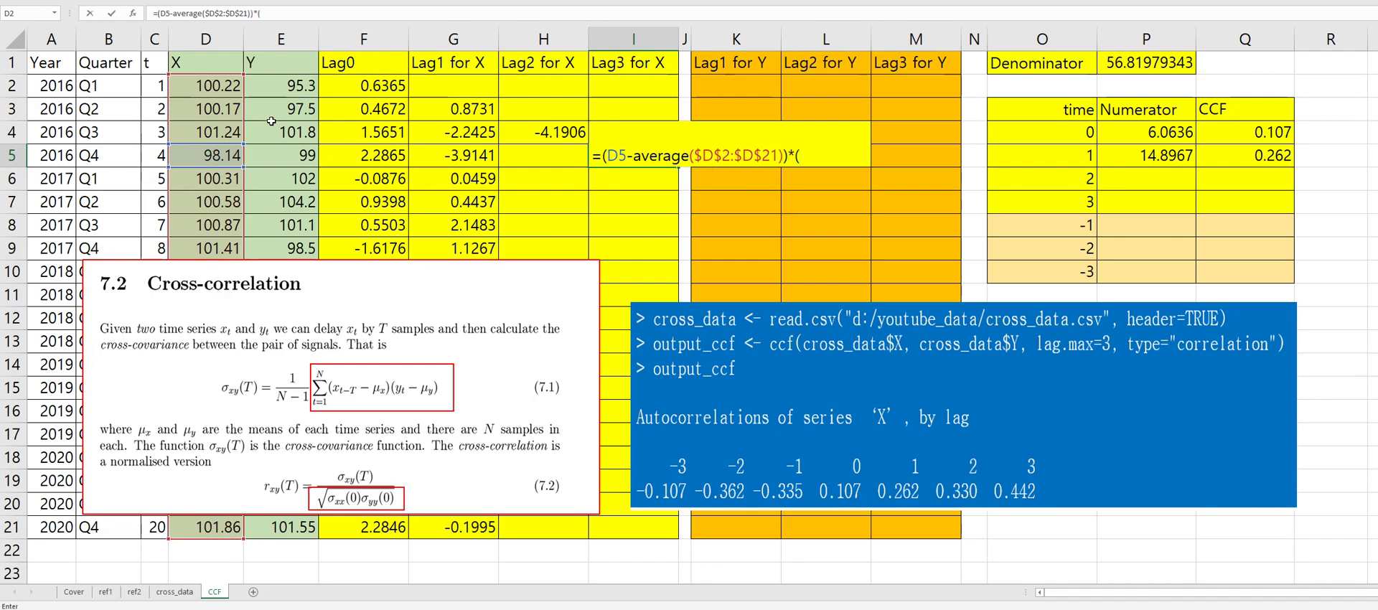
# Complete the Lag3 for X formula in I5 with the Y factor E2-AVERAGE($E$2:$E$21)
pyautogui.click(282, 87)
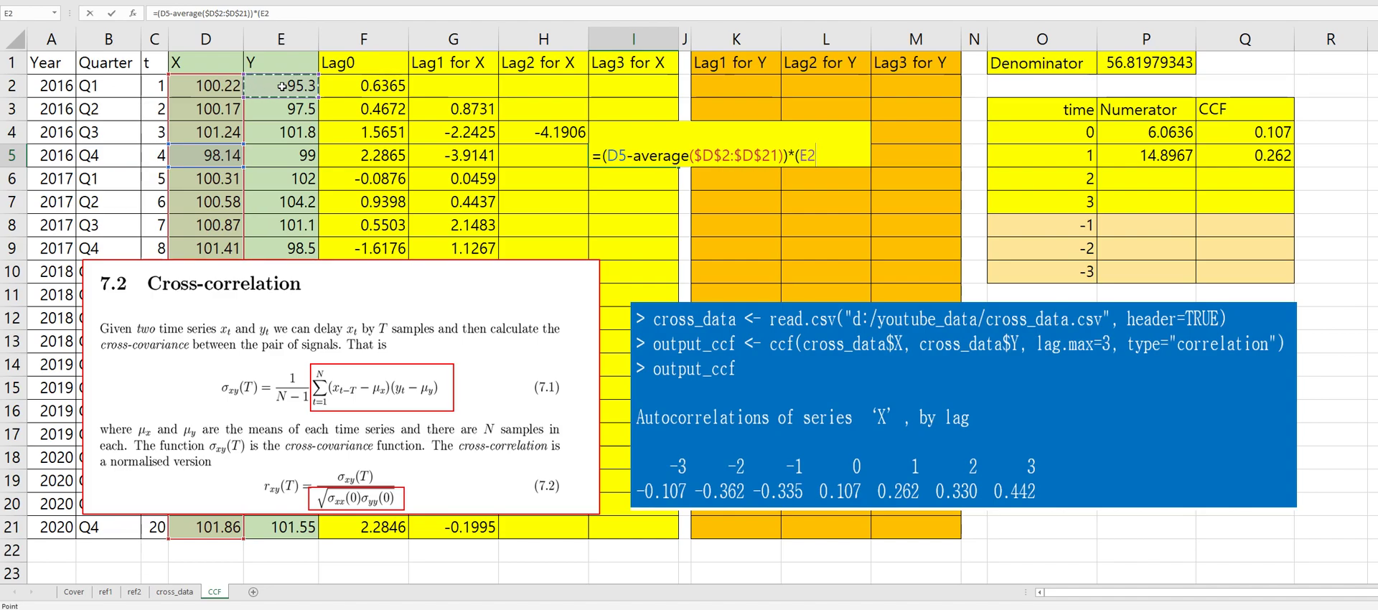
pyautogui.write('-average')
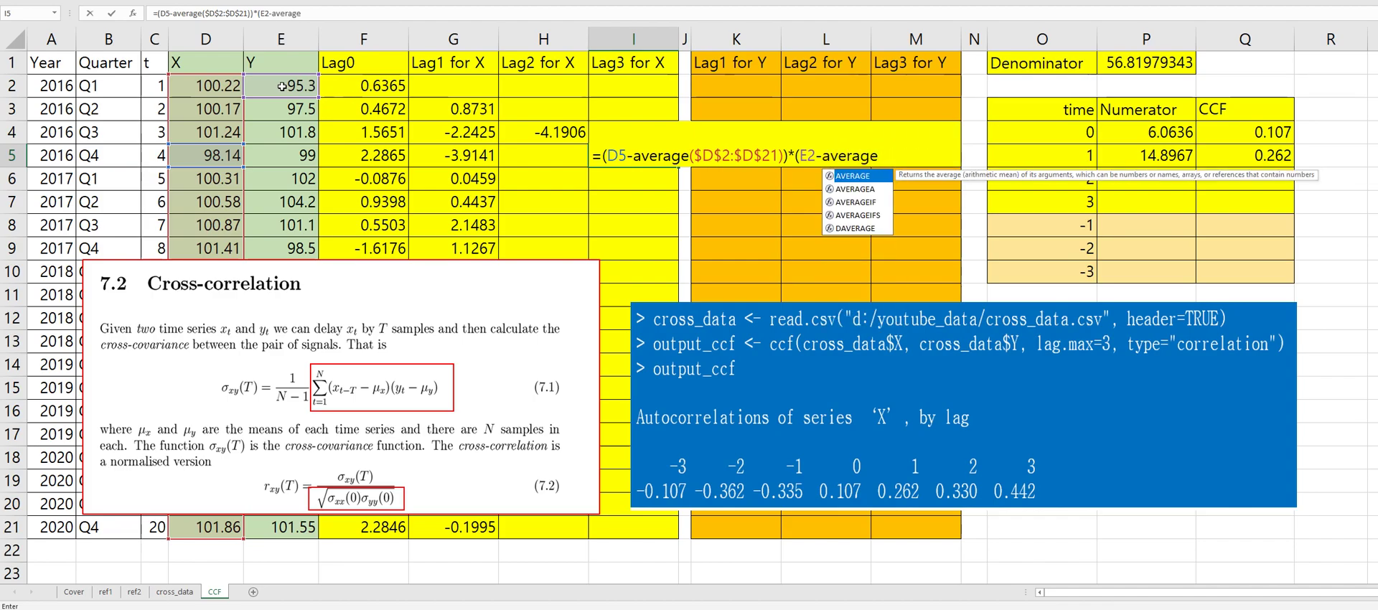
pyautogui.write('(')
pyautogui.moveTo(262, 85); pyautogui.dragTo(281, 535)
pyautogui.press('F4')
pyautogui.write('))')
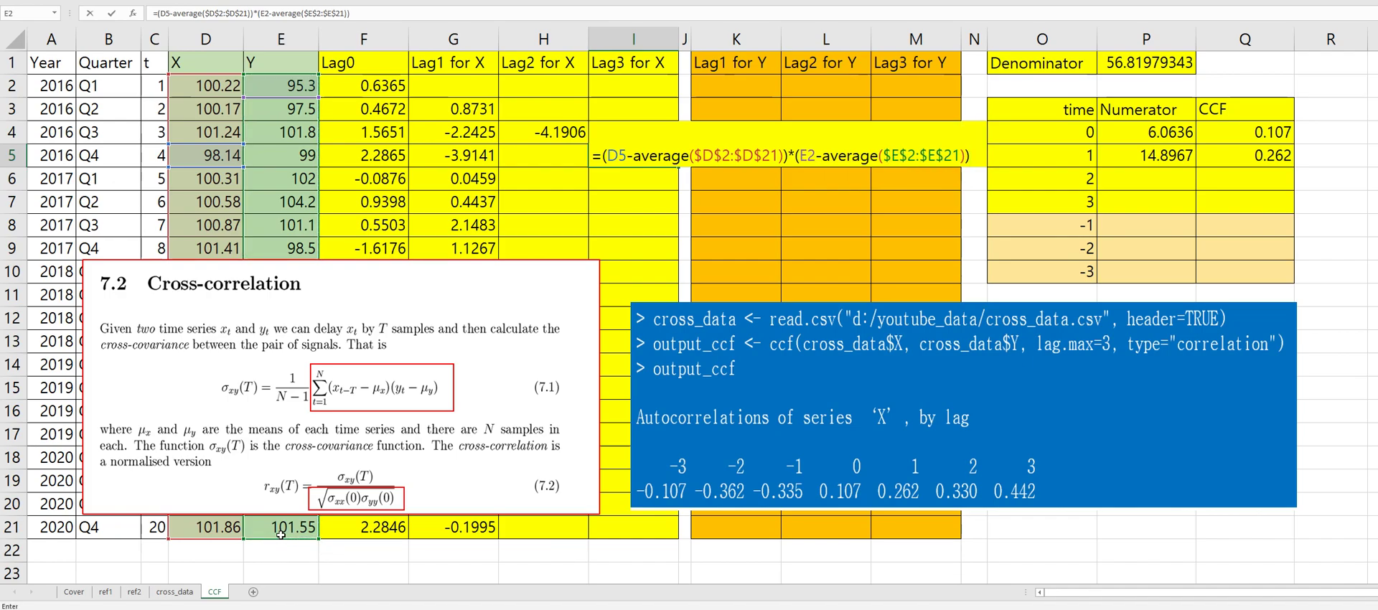
pyautogui.press('Return')
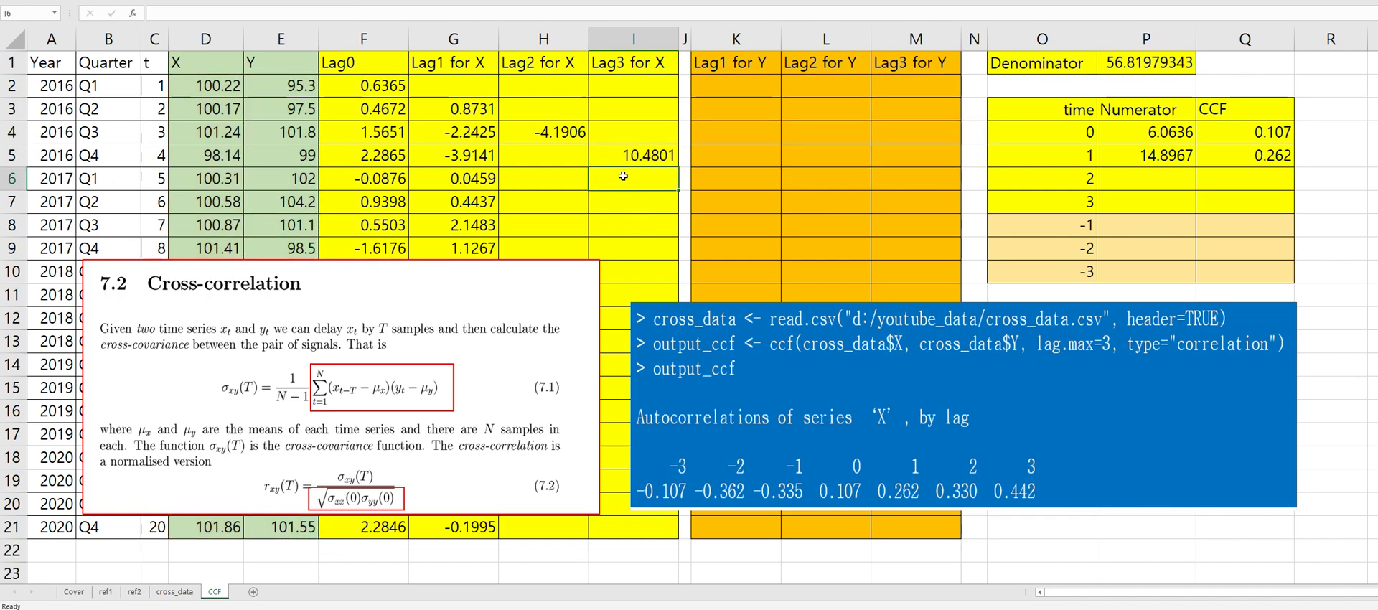
# Fill the Lag2 for X formula from H4 and the Lag3 for X formula from I5 down to row 21
pyautogui.click(578, 134)
pyautogui.doubleClick(588, 143)
pyautogui.click(635, 158)
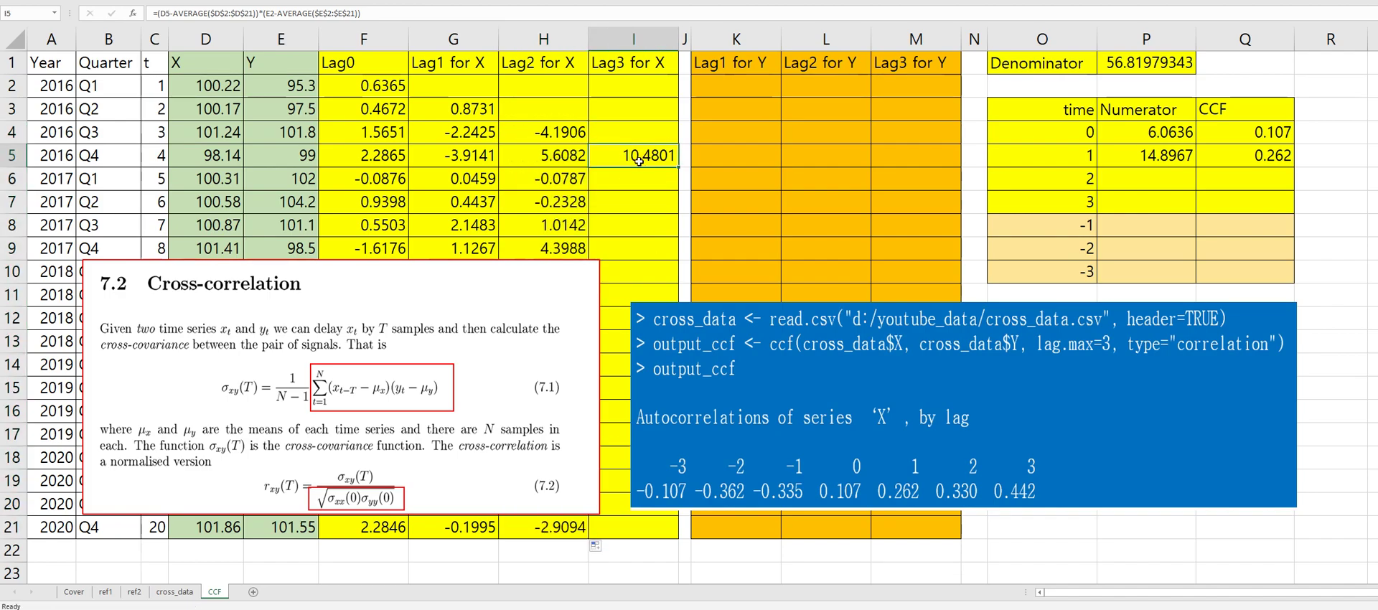
pyautogui.doubleClick(676, 170)
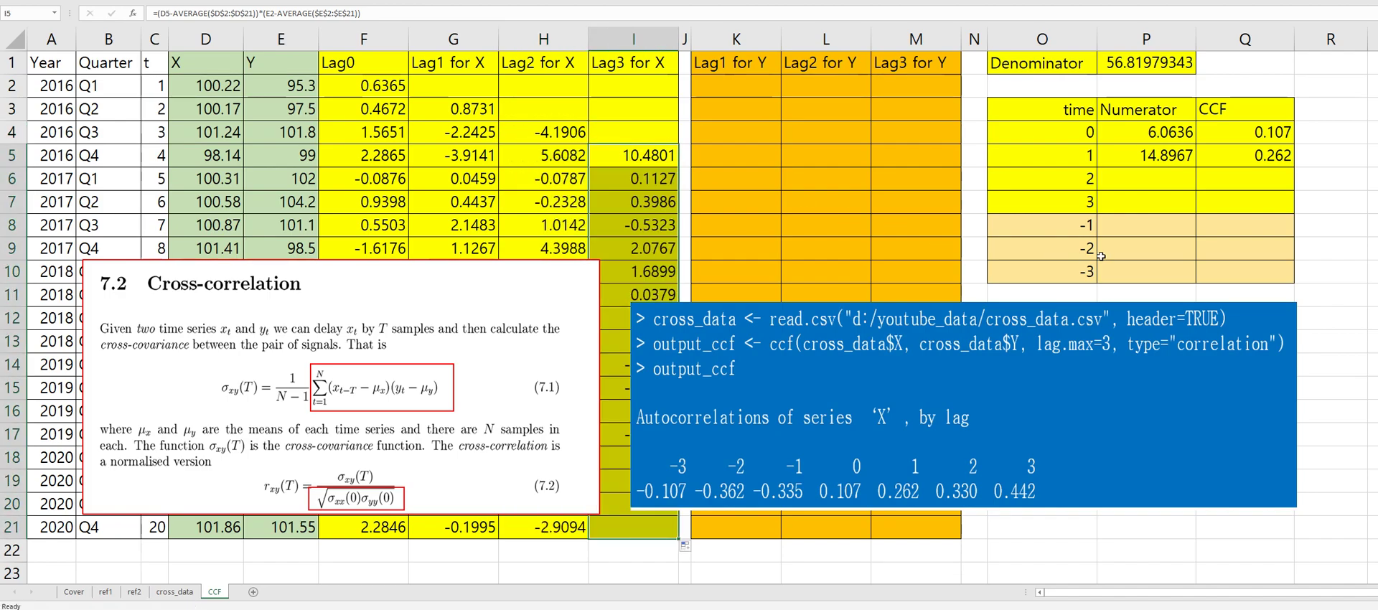
# Enter the lag 2 and lag 3 numerators in P6 and P7 as the sums of H4:H21 and I5:I21
pyautogui.click(1137, 176)
pyautogui.write('=sum(')
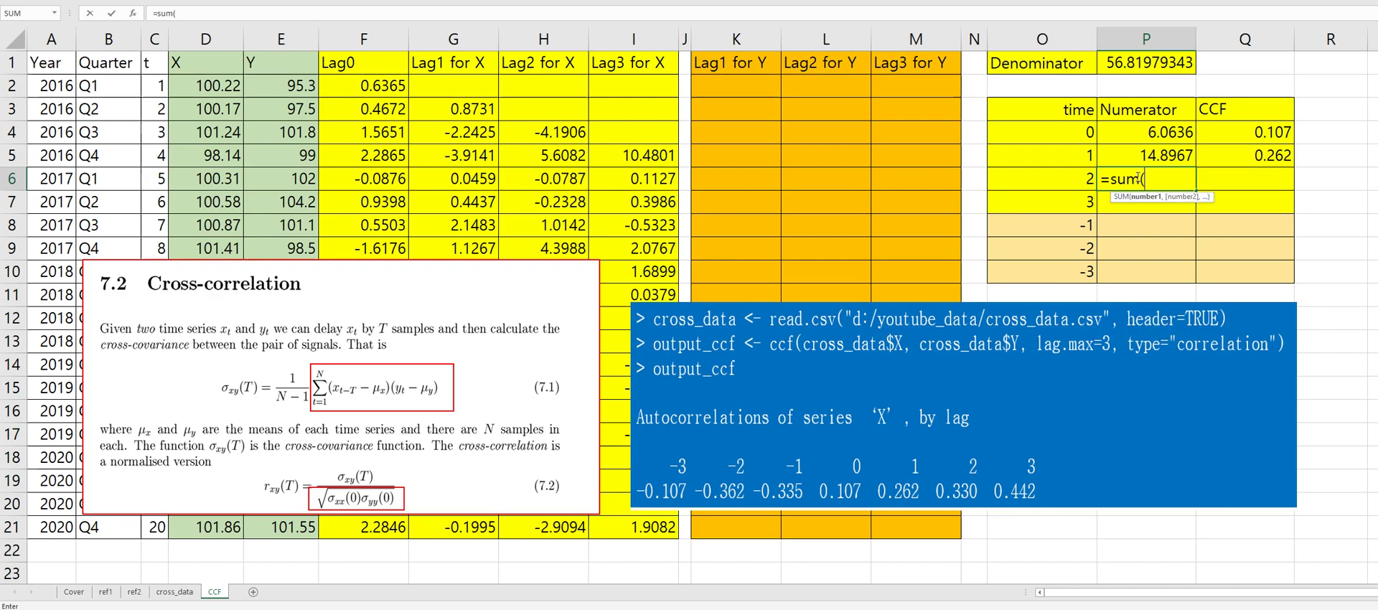
pyautogui.moveTo(561, 137); pyautogui.dragTo(562, 528)
pyautogui.write(')')
pyautogui.press('Return')
pyautogui.write('=sum(')
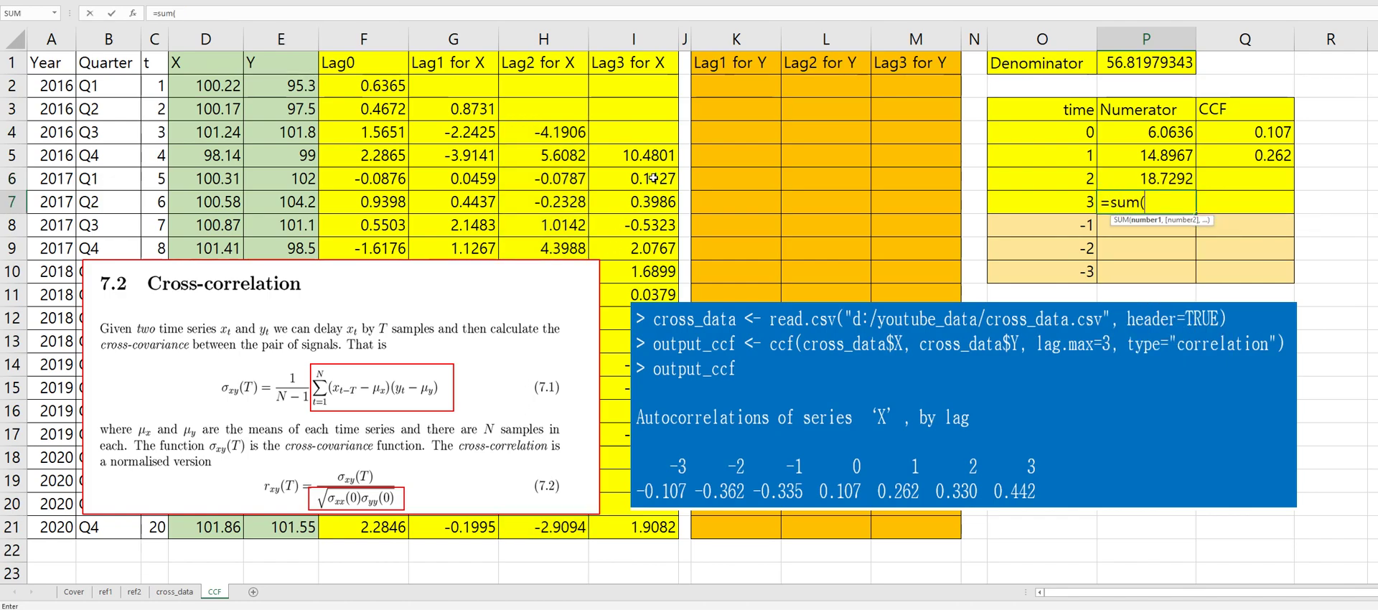
pyautogui.moveTo(649, 160); pyautogui.dragTo(622, 526)
pyautogui.press('Return')
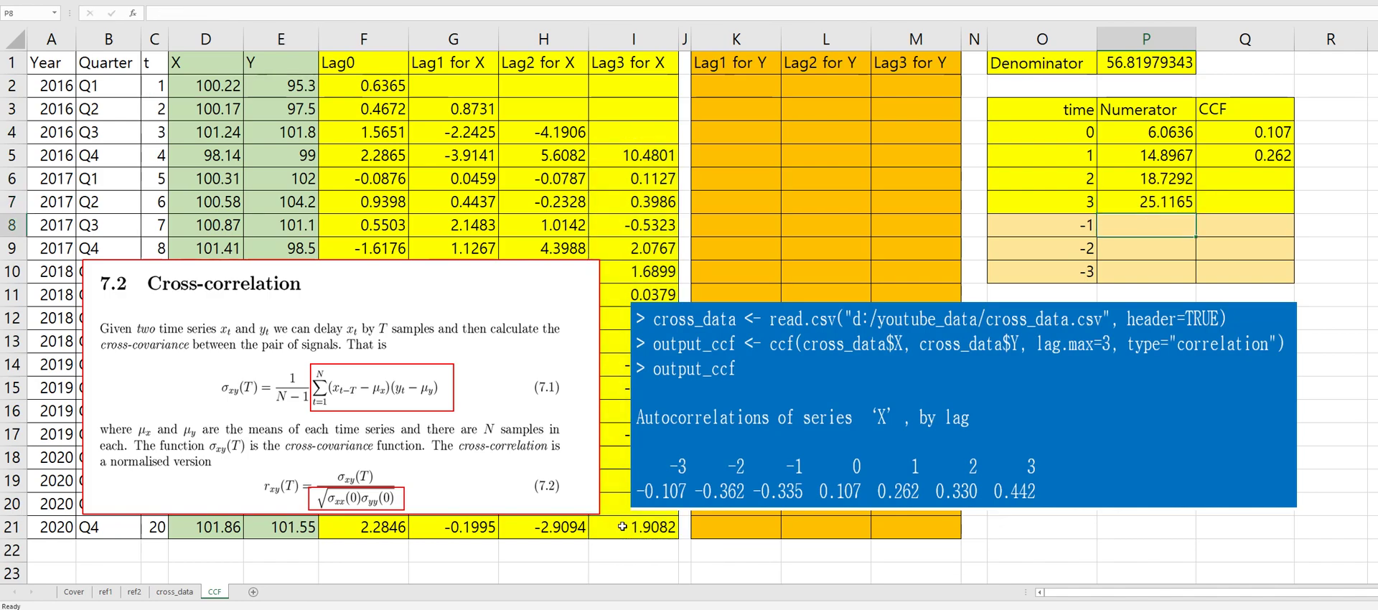
# Copy the CCF formula from Q5 into Q6 and Q7 for lags 2 and 3
pyautogui.click(1259, 155)
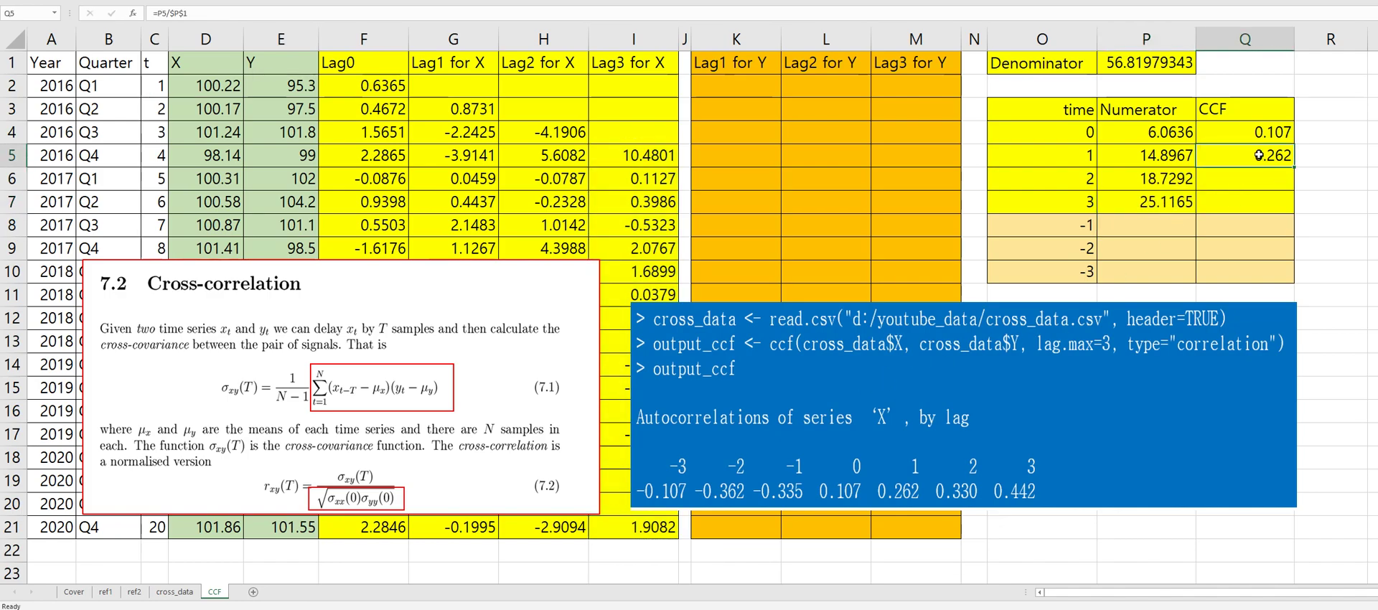
pyautogui.hotkey('ctrl', 'c')
pyautogui.press('Down')
pyautogui.hotkey('ctrl', 'v')
pyautogui.press('Down')
pyautogui.hotkey('ctrl', 'v')
pyautogui.press('Escape')
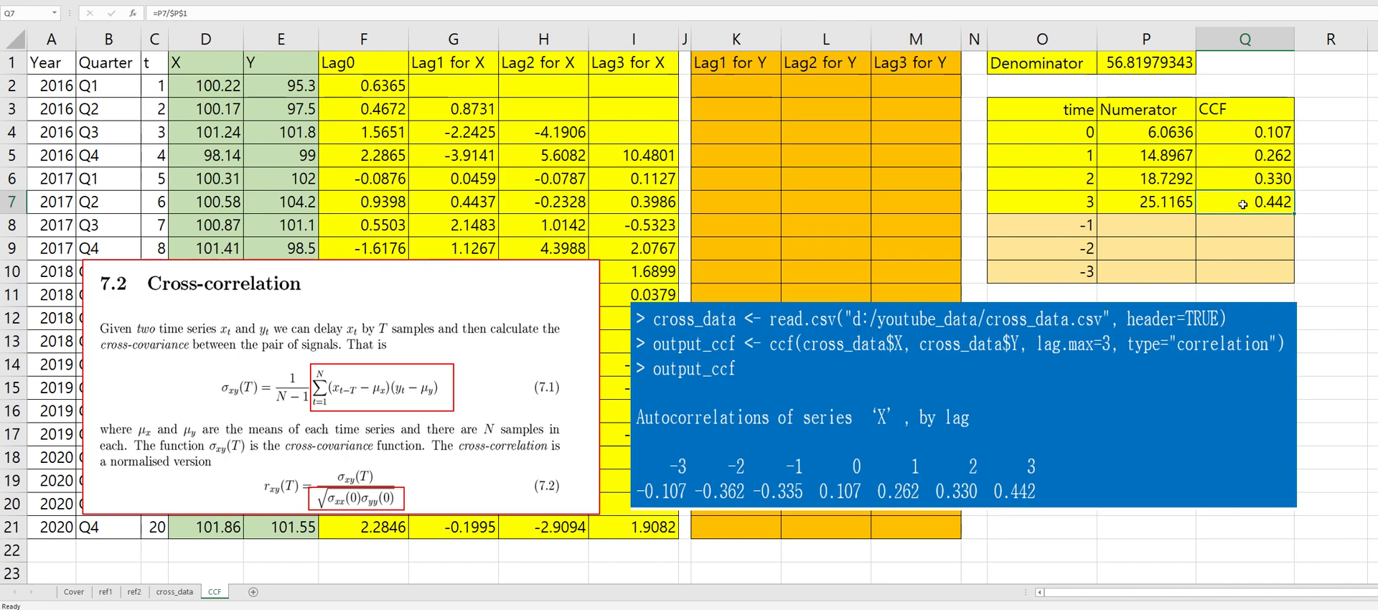
pyautogui.moveTo(1083, 202); pyautogui.dragTo(1225, 203)
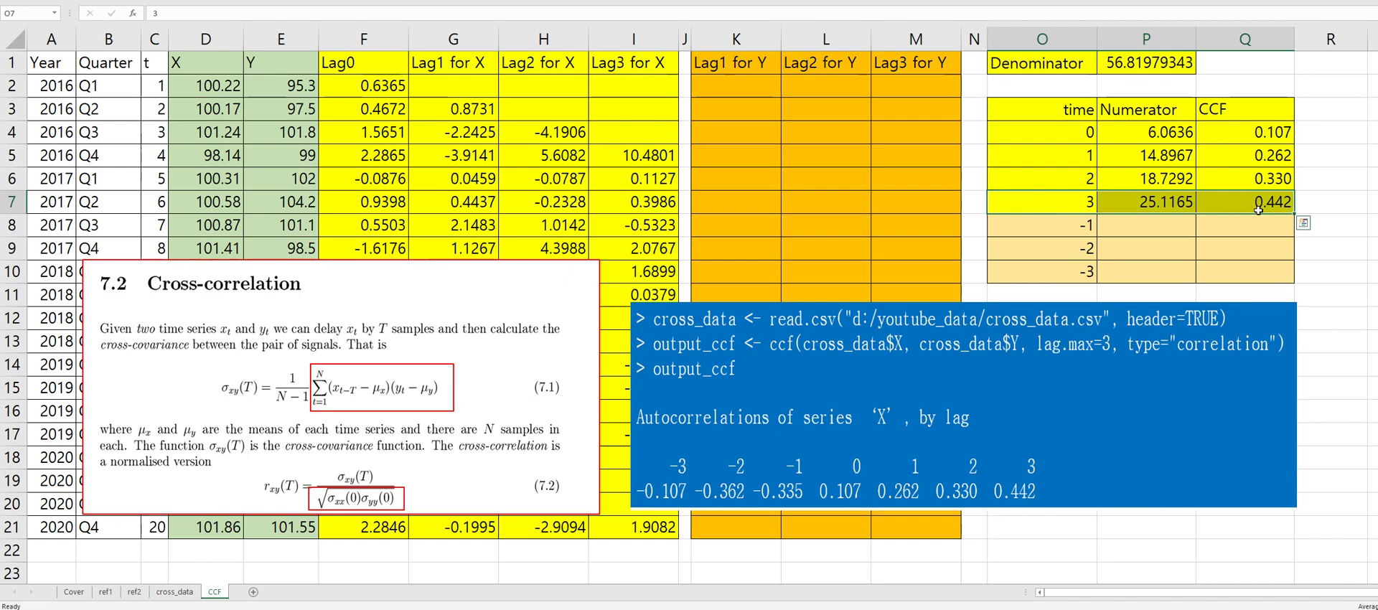
pyautogui.click(1156, 221)
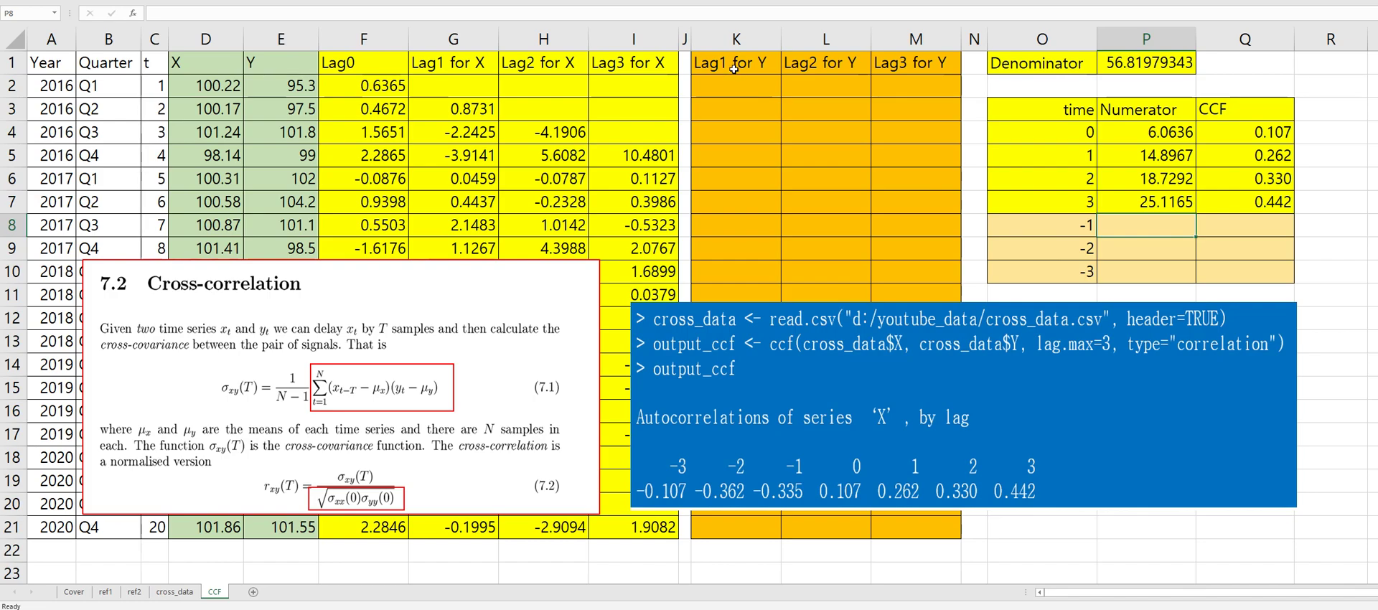
# Begin the Lag1 for Y formula in K3 with =(E3-AVERAGE($E$2:$E$21))*(
pyautogui.click(732, 110)
pyautogui.write('=(')
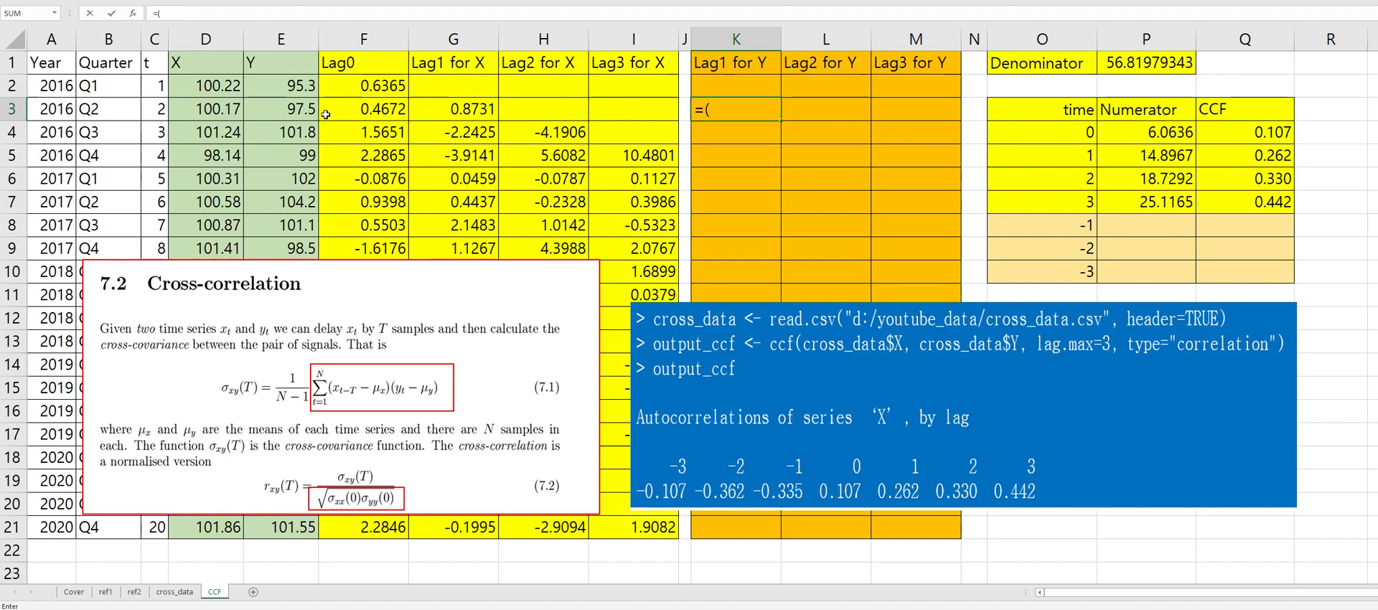
pyautogui.click(298, 109)
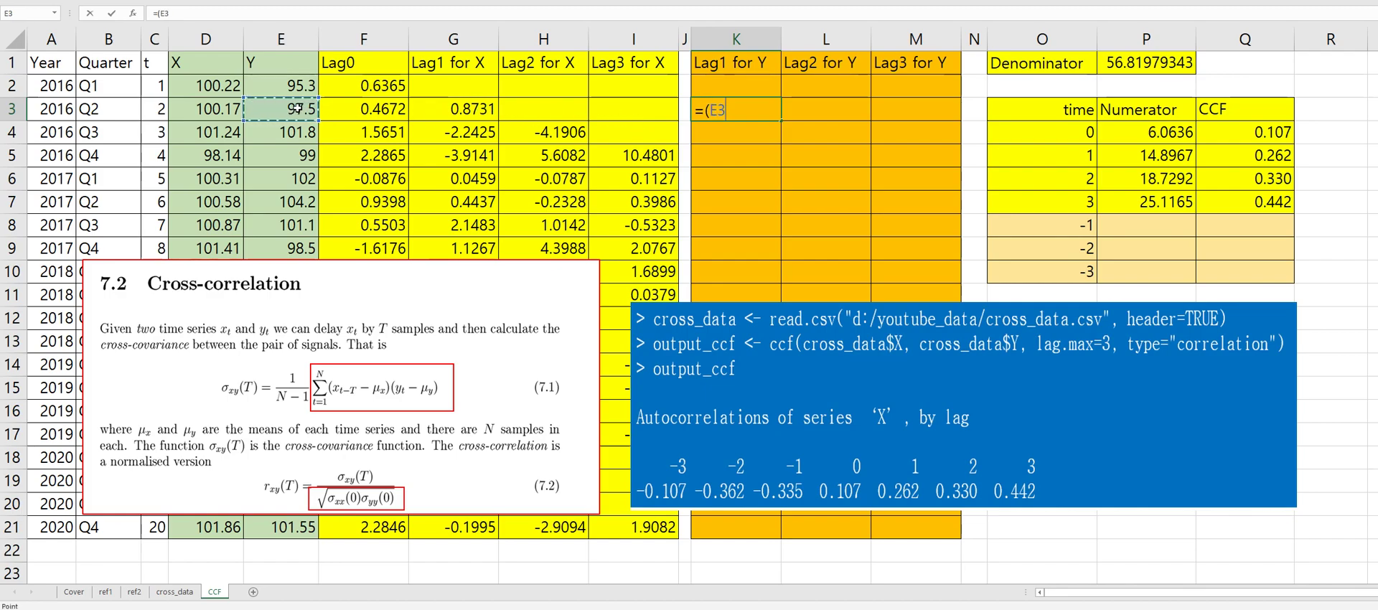
pyautogui.write('-average')
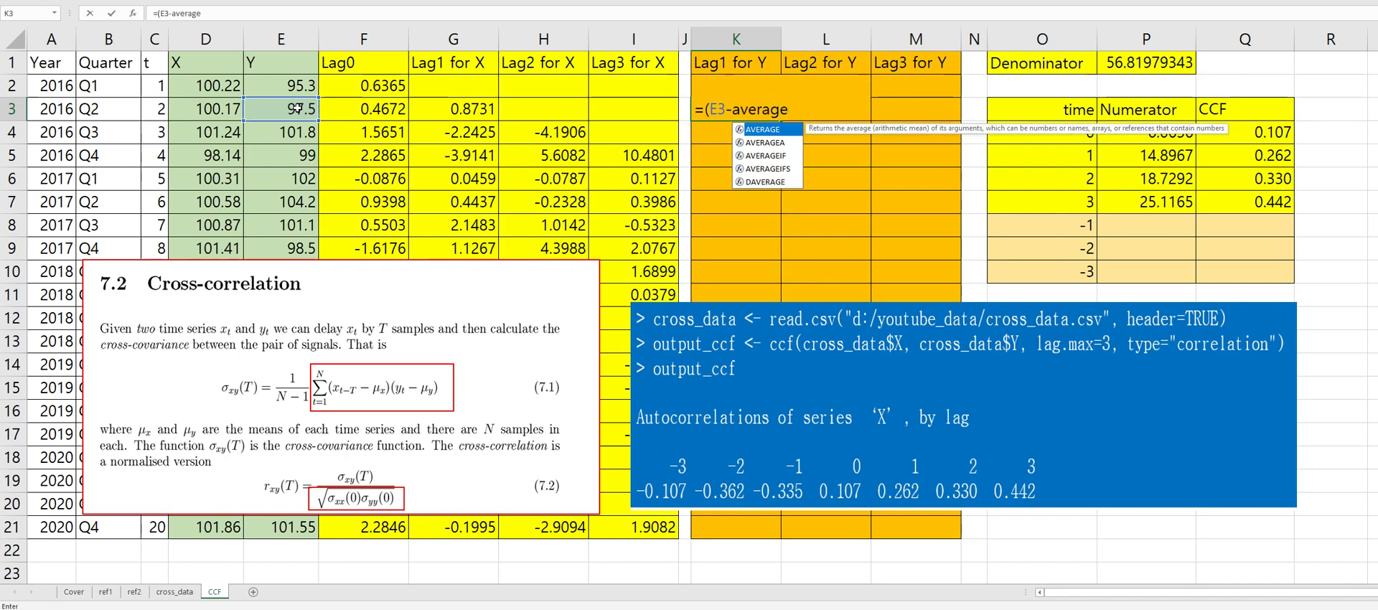
pyautogui.write('(')
pyautogui.moveTo(278, 83); pyautogui.dragTo(301, 530)
pyautogui.press('F4')
pyautogui.write('))')
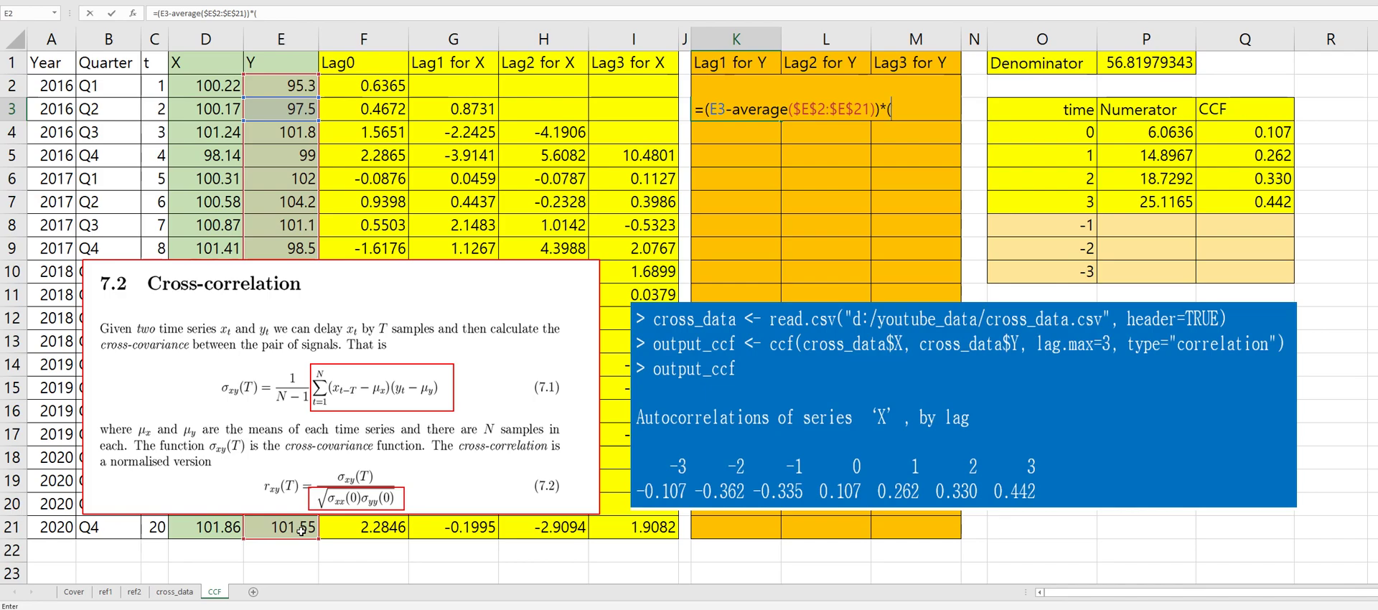
pyautogui.write('*(')
# Complete the Lag1 for Y formula in K3 with the X factor D2-AVERAGE($D$2:$D$21)
pyautogui.click(206, 84)
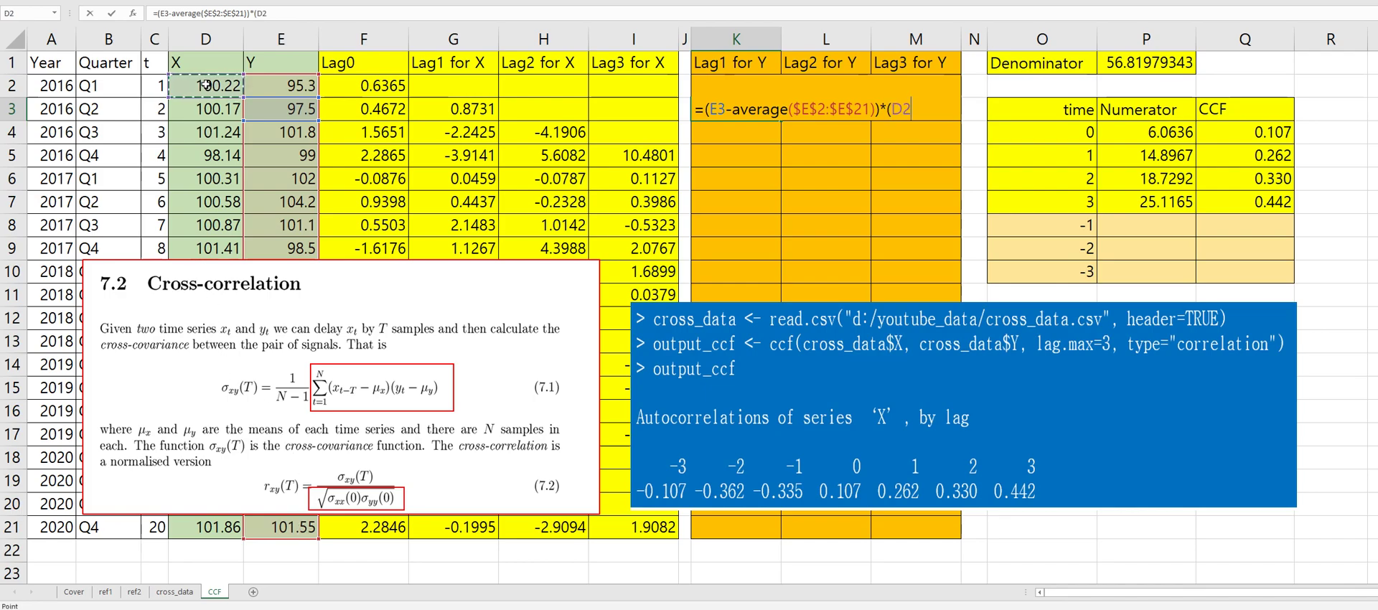
pyautogui.write('-averag')
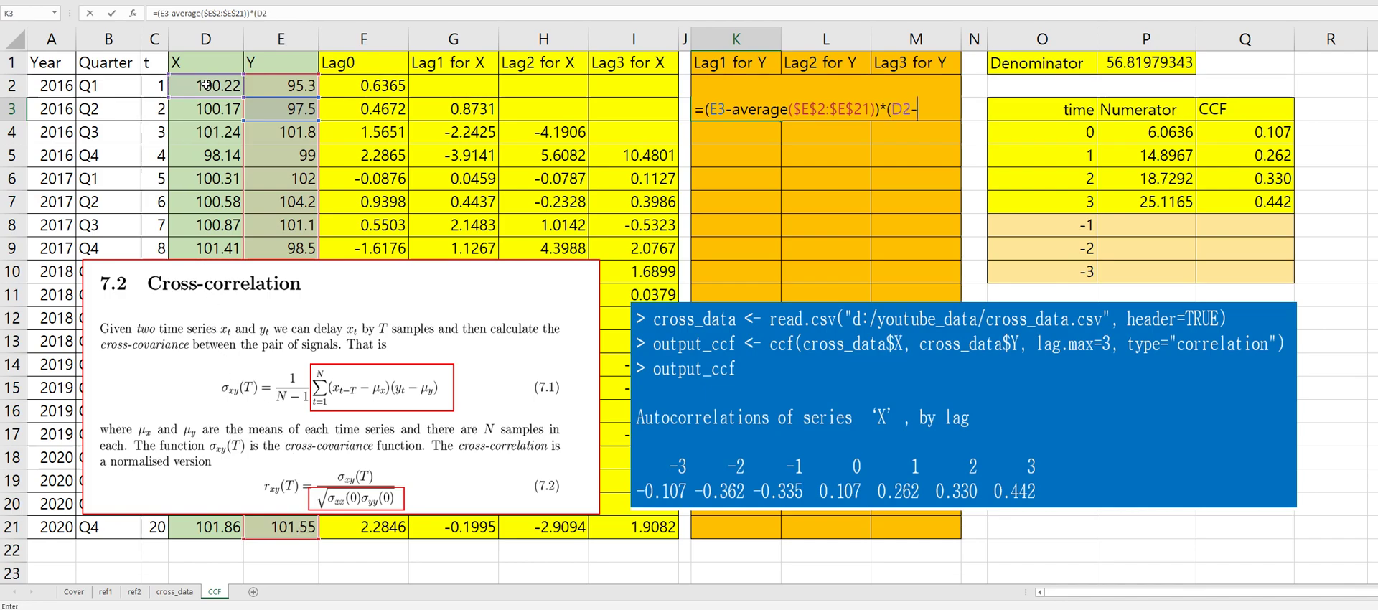
pyautogui.write('e(')
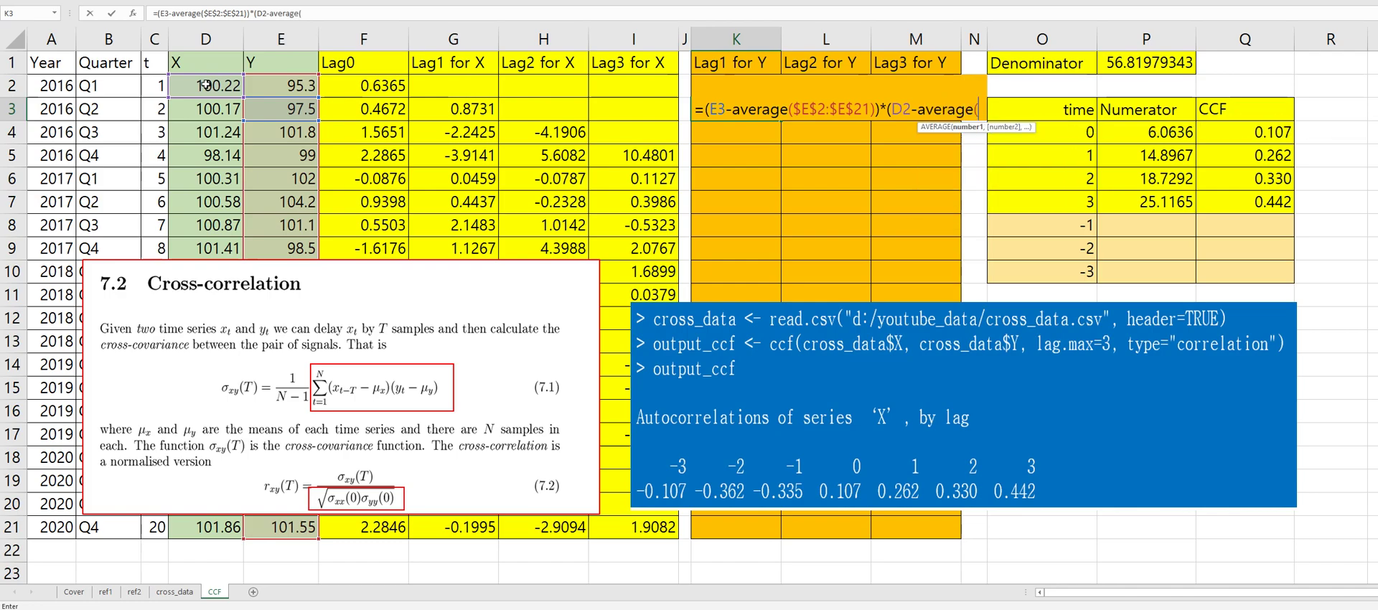
pyautogui.moveTo(206, 84); pyautogui.dragTo(209, 529)
pyautogui.press('F4')
pyautogui.write('))')
pyautogui.press('Return')
# Start the Lag2 for Y formula in L4 with an opening parenthesis and a reference to E4
pyautogui.press('Right')
pyautogui.write('=')
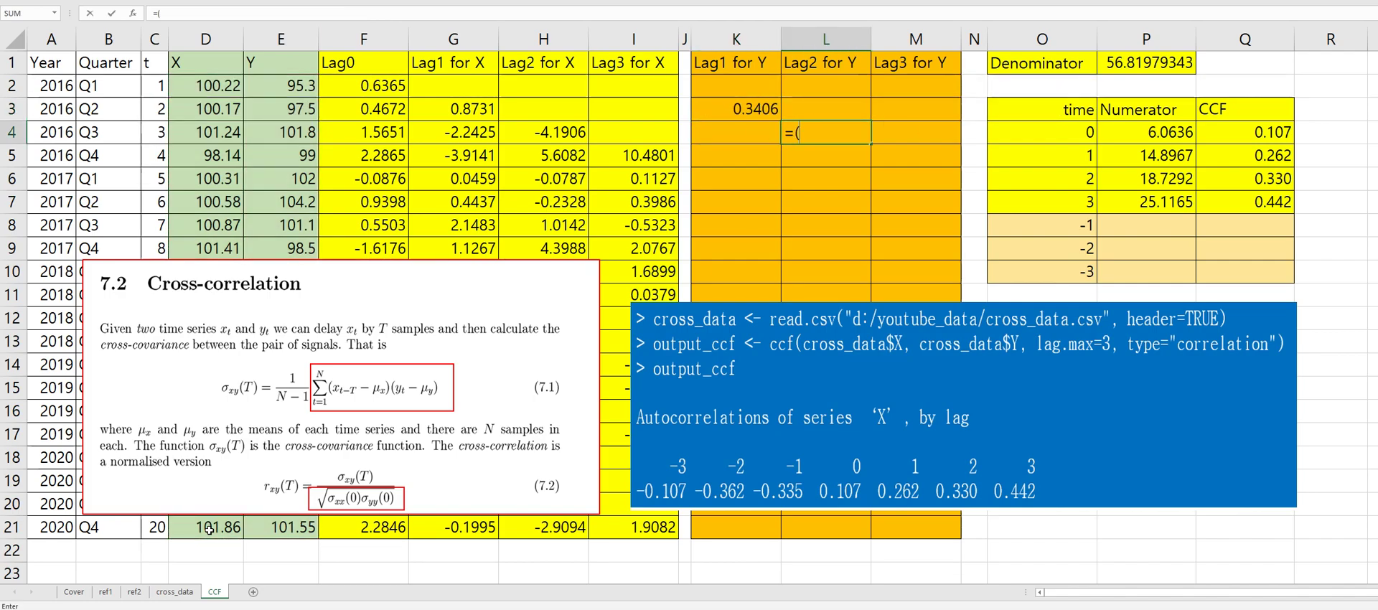
pyautogui.write('(')
pyautogui.press('Left')
pyautogui.press('Left')
pyautogui.press('Left')
pyautogui.press('Left')
pyautogui.press('Left')
pyautogui.press('Left')
pyautogui.press('Left')
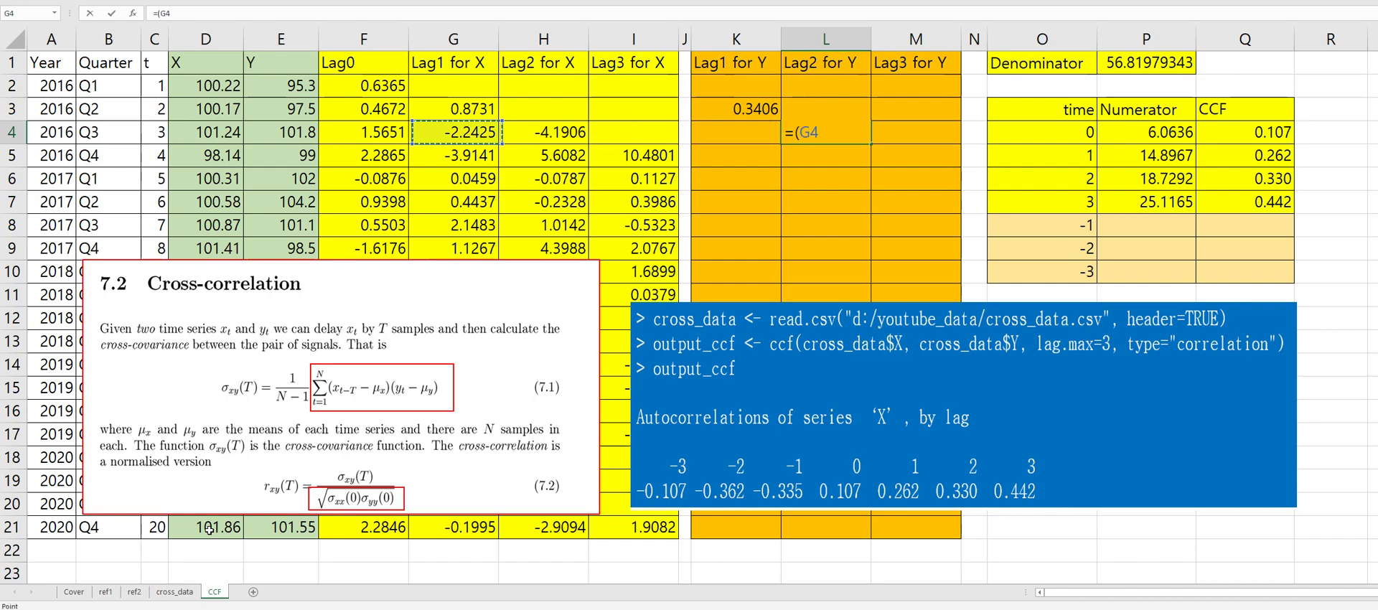
# Subtract AVERAGE($E$2:$E$21) from E4 in the L4 formula and open the multiplied second factor
pyautogui.write('-a')
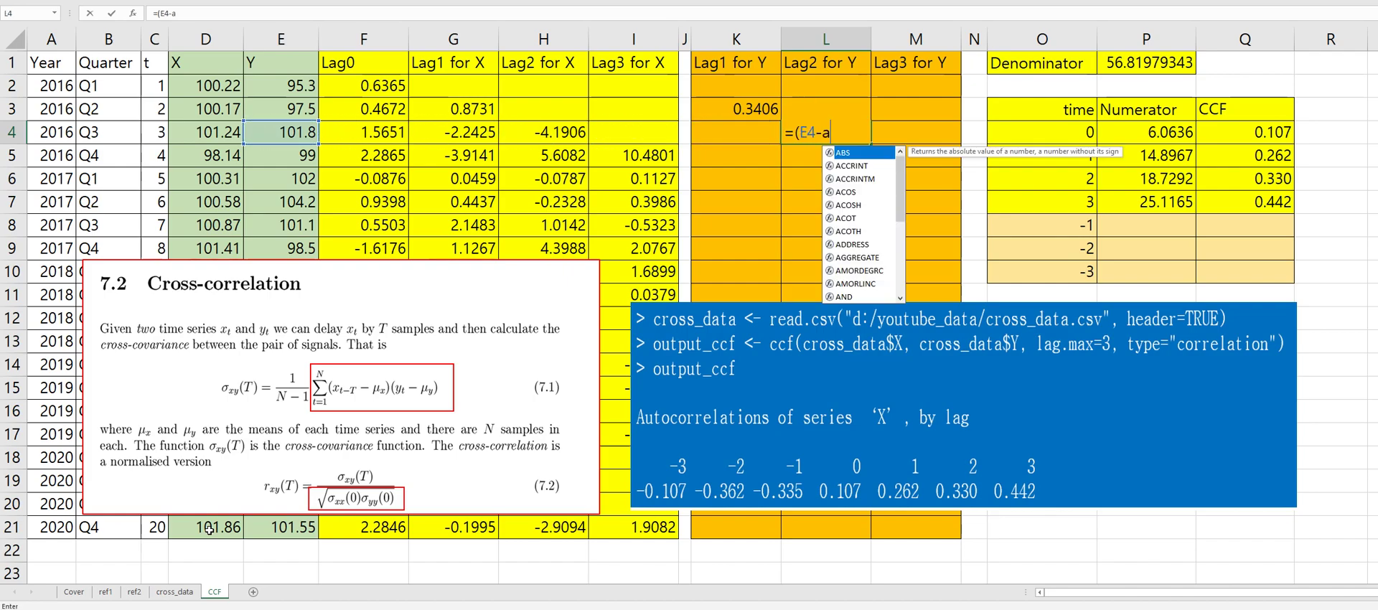
pyautogui.write('verage(')
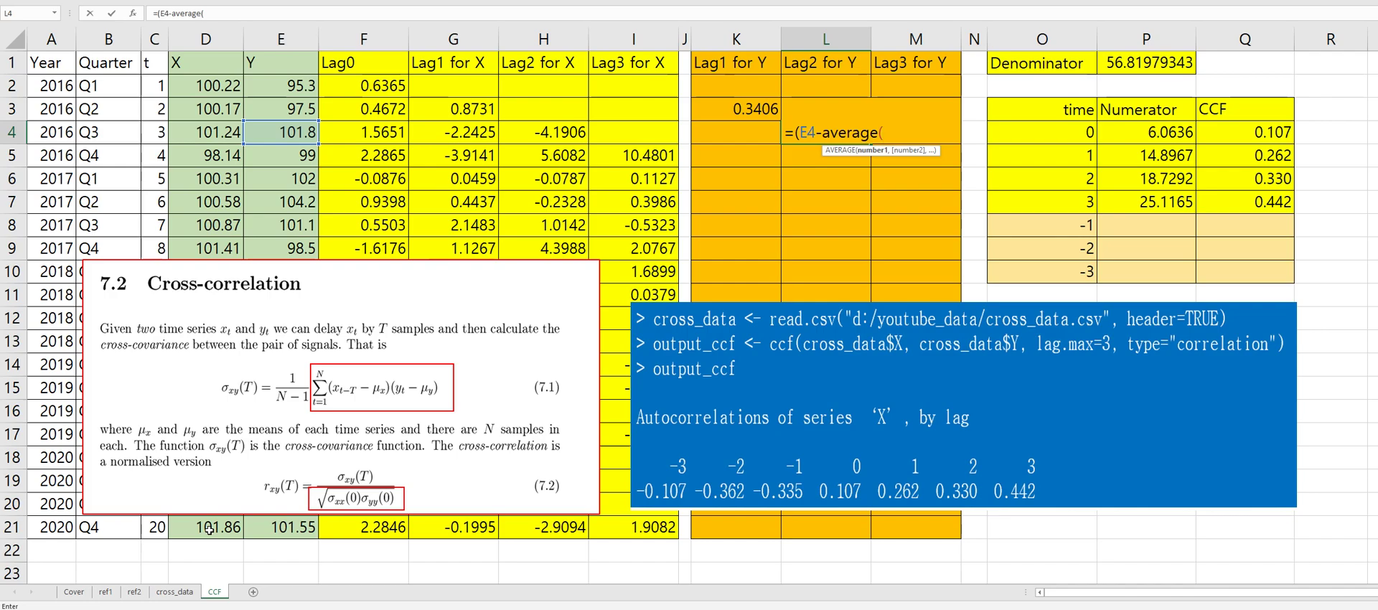
pyautogui.click(287, 91)
pyautogui.keyDown('shift'); pyautogui.click(289, 527); pyautogui.keyUp('shift')
pyautogui.press('F4')
pyautogui.write('))')
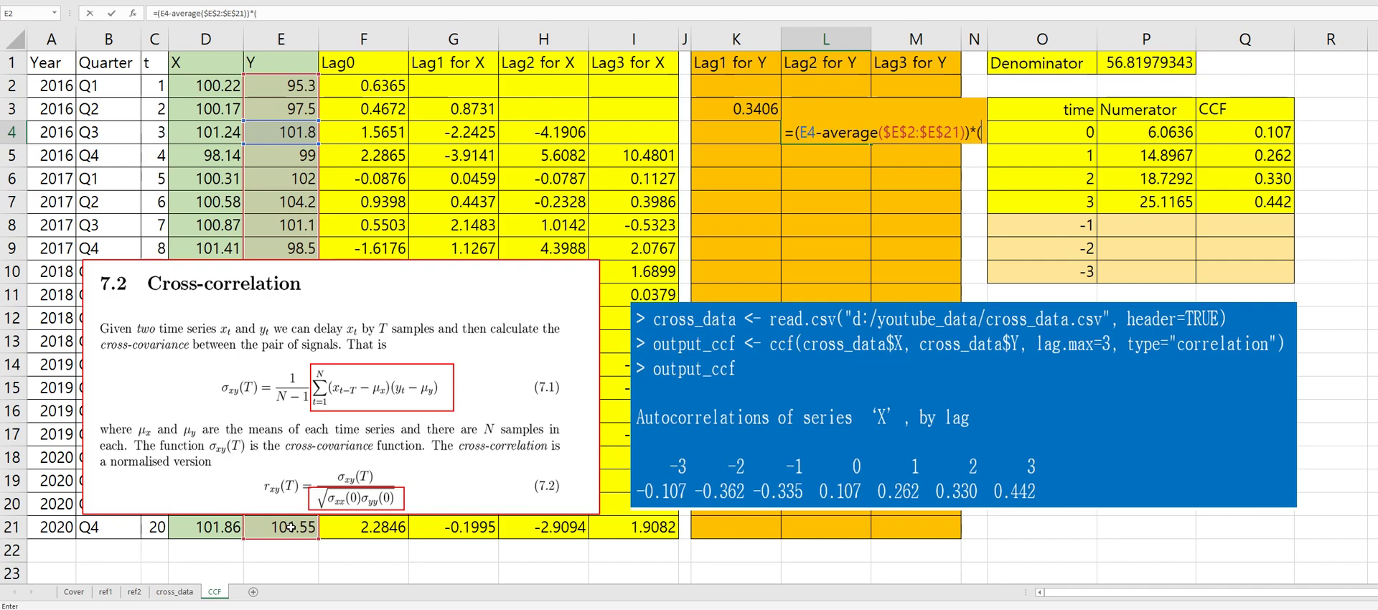
pyautogui.write('*(')
# Complete the Lag2 for Y formula in L4 with the X factor D2-AVERAGE($D$2:$D$21)
pyautogui.click(220, 86)
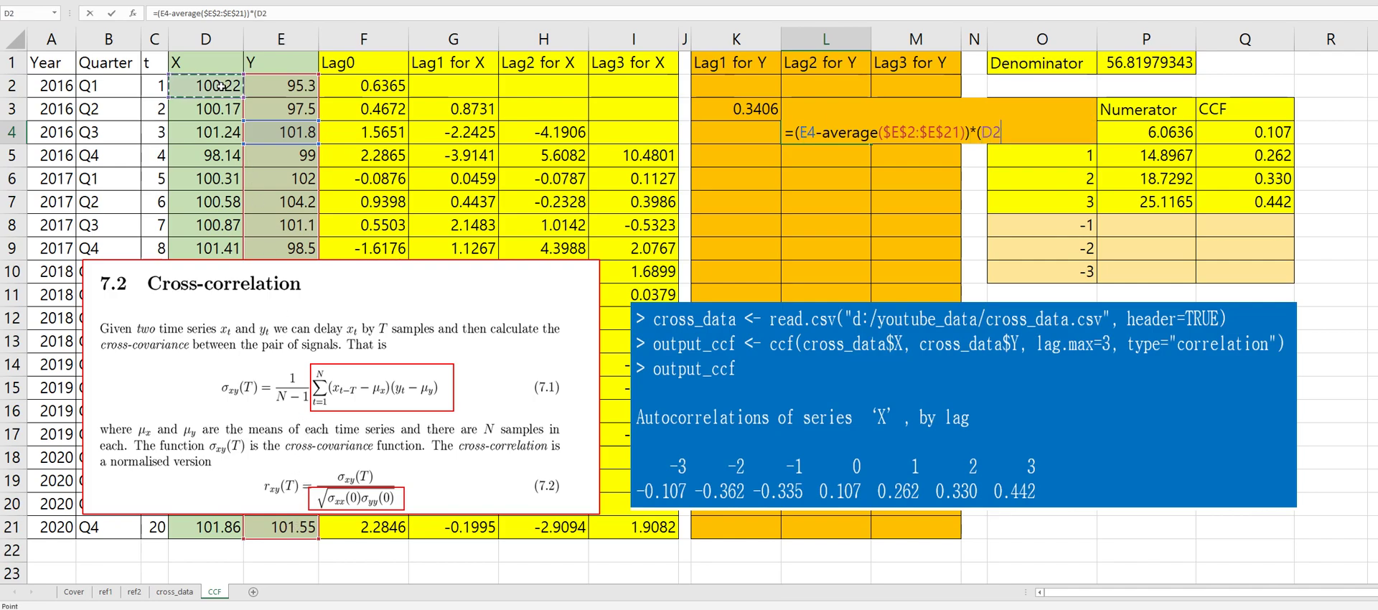
pyautogui.write('-average')
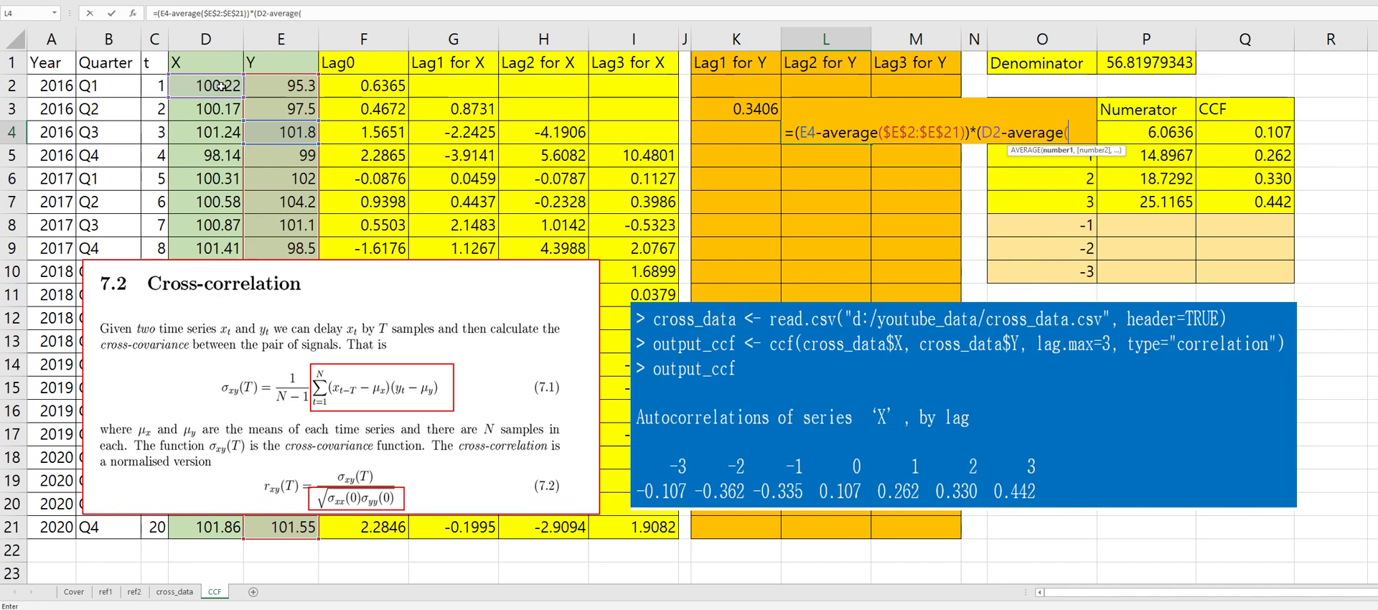
pyautogui.moveTo(186, 85); pyautogui.dragTo(212, 527)
pyautogui.press('F4')
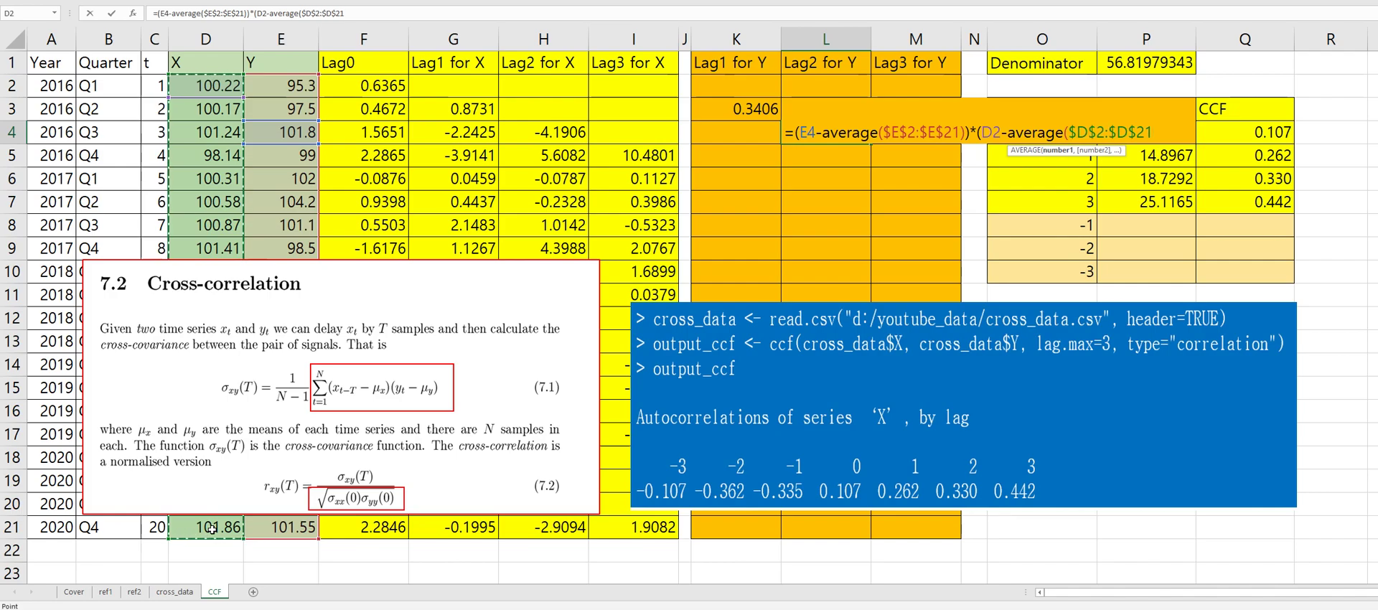
pyautogui.write(')')
pyautogui.press('Return')
# Begin the Lag3 for Y formula in M5 with =(E5-AVERAGE($E$2:$E$21))*(
pyautogui.press('Right')
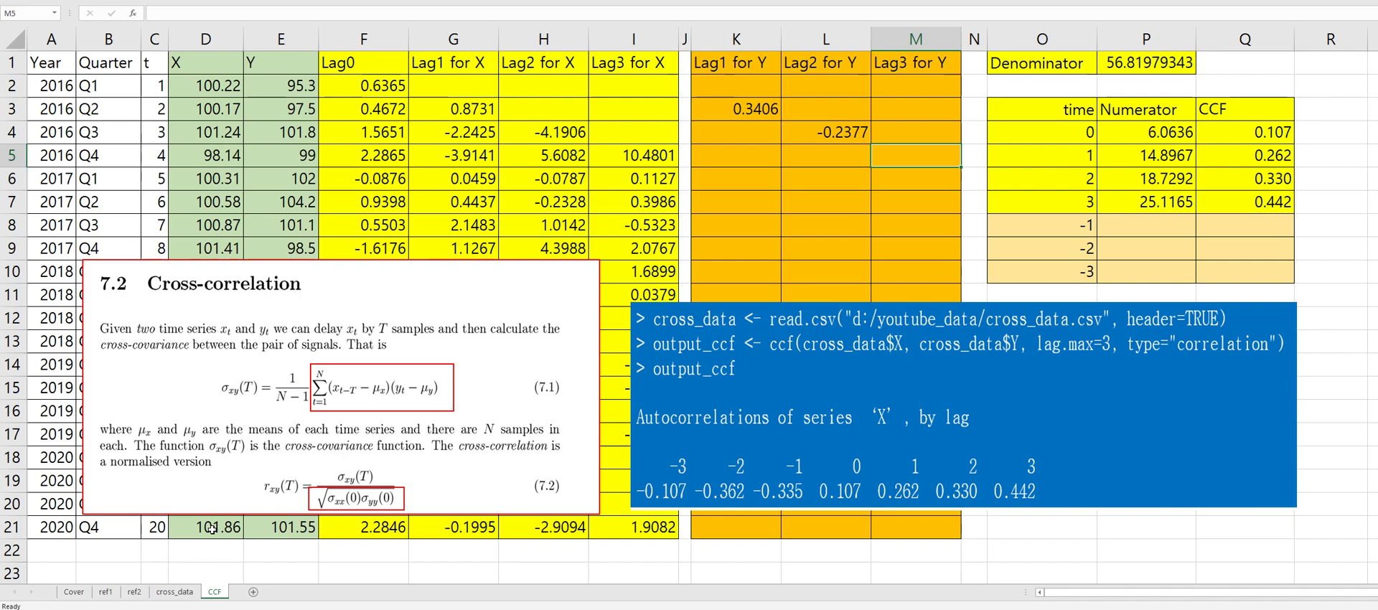
pyautogui.write('=(')
pyautogui.click(295, 154)
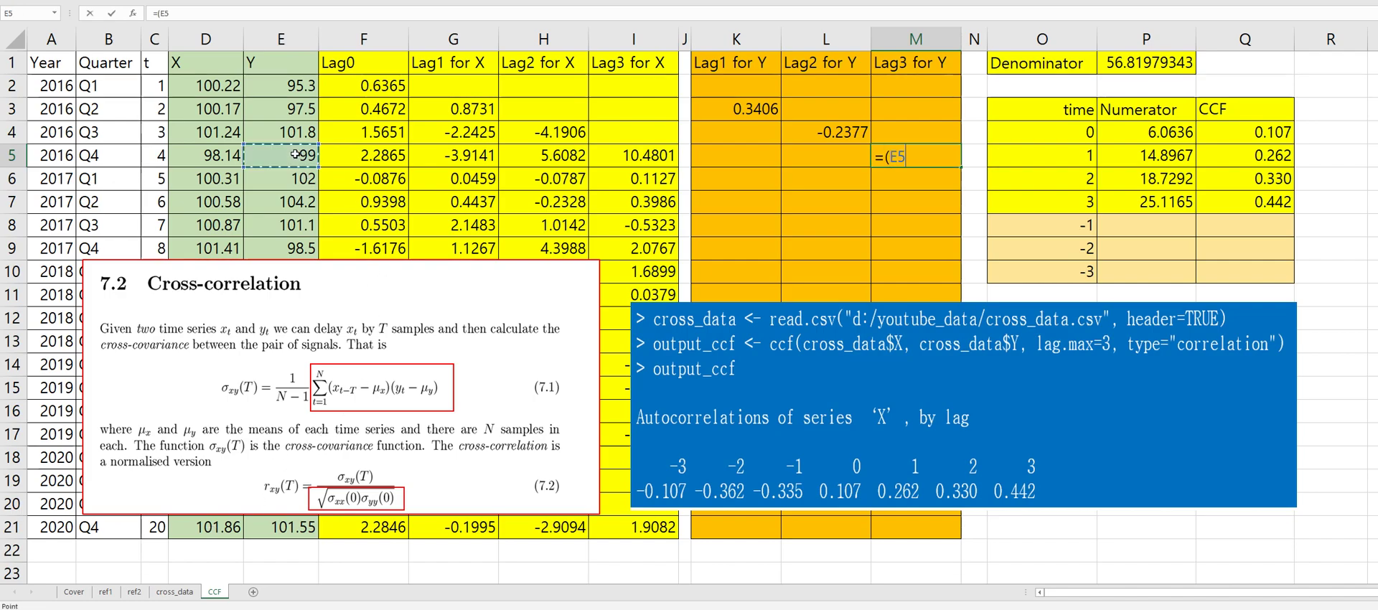
pyautogui.write('-average(')
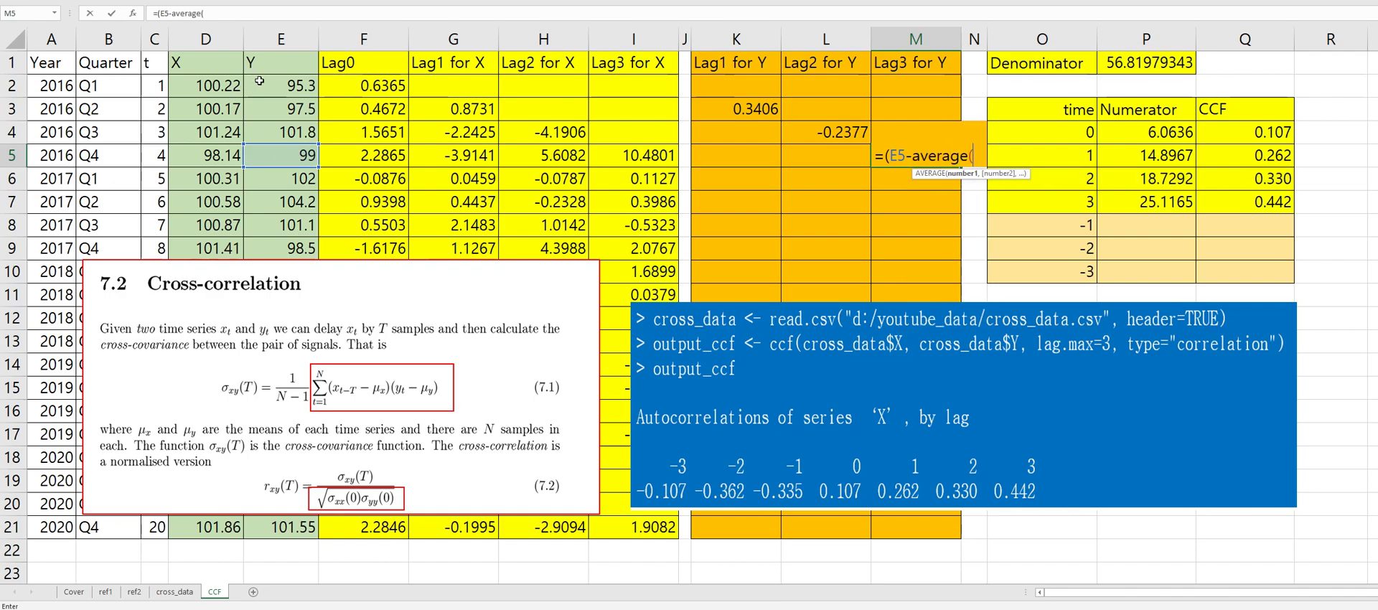
pyautogui.moveTo(259, 81); pyautogui.dragTo(280, 531)
pyautogui.press('F4')
pyautogui.write('))*(')
# Complete the Lag3 for Y formula in M5 with the X factor D2-AVERAGE($D$2:$D$21)
pyautogui.click(203, 84)
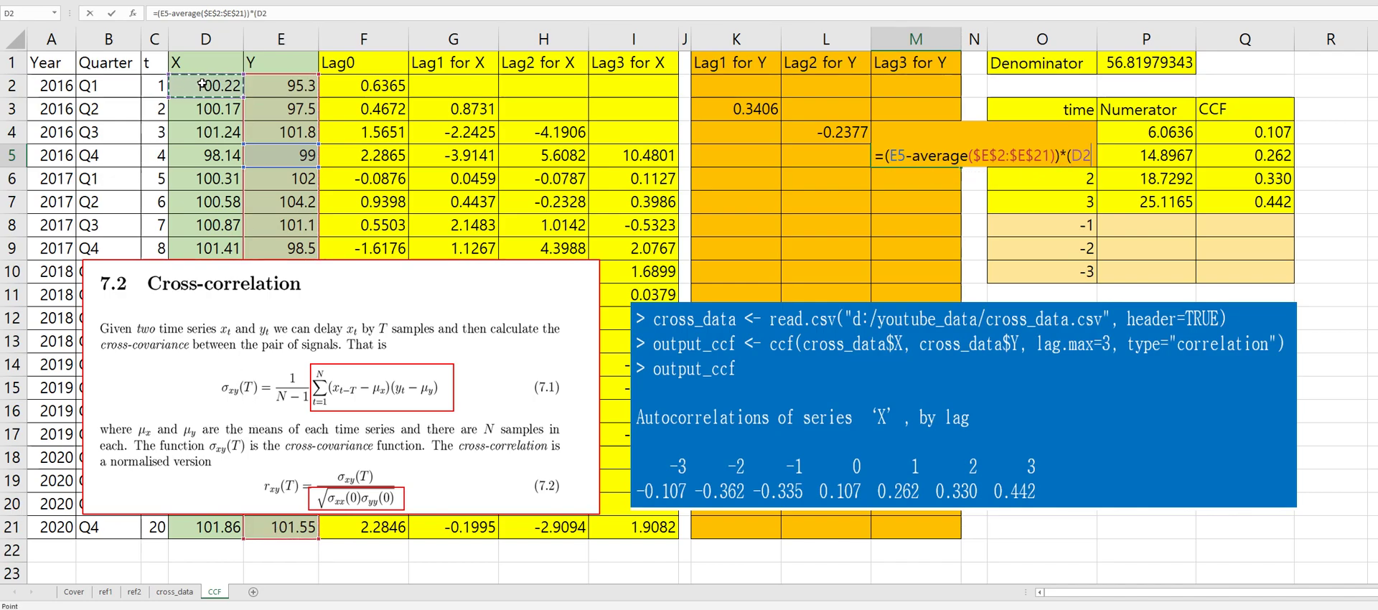
pyautogui.write('-averea')
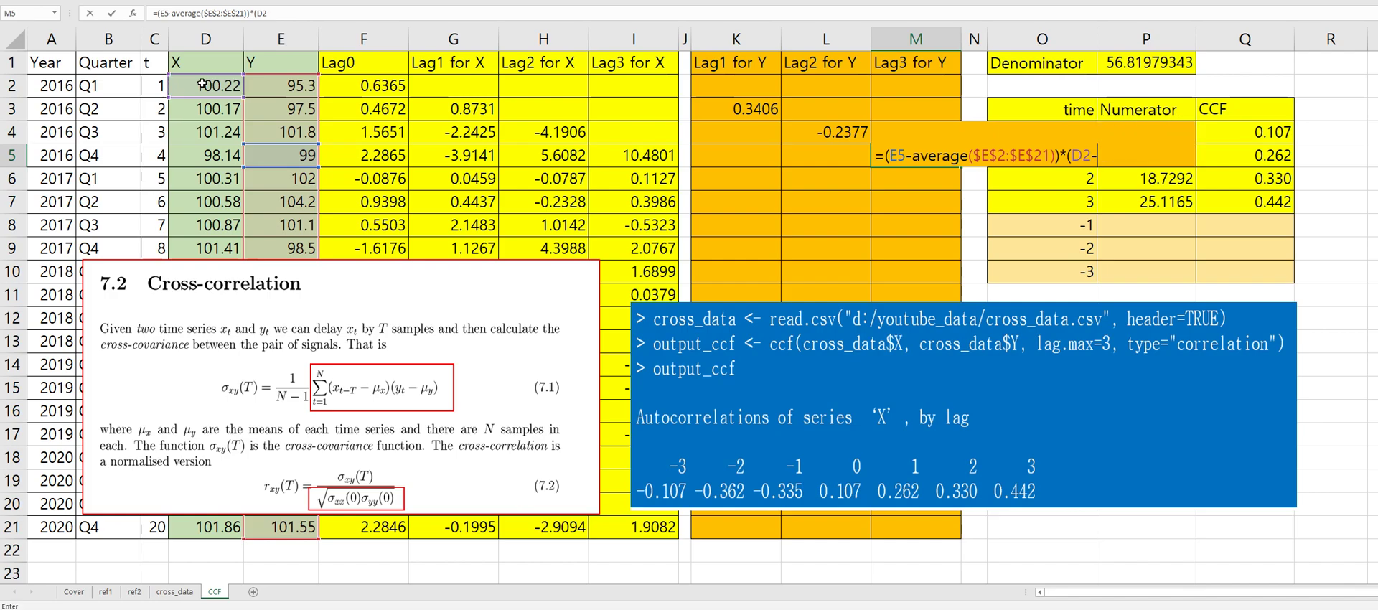
pyautogui.press('BackSpace')
pyautogui.press('BackSpace')
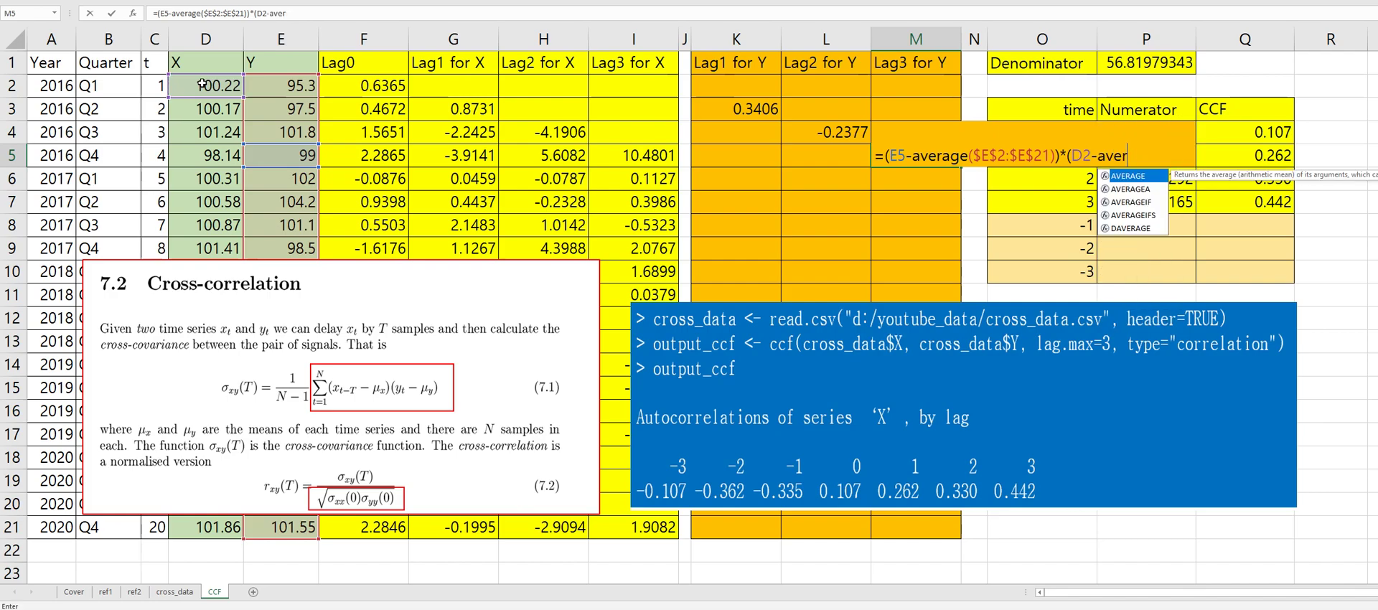
pyautogui.write('age(')
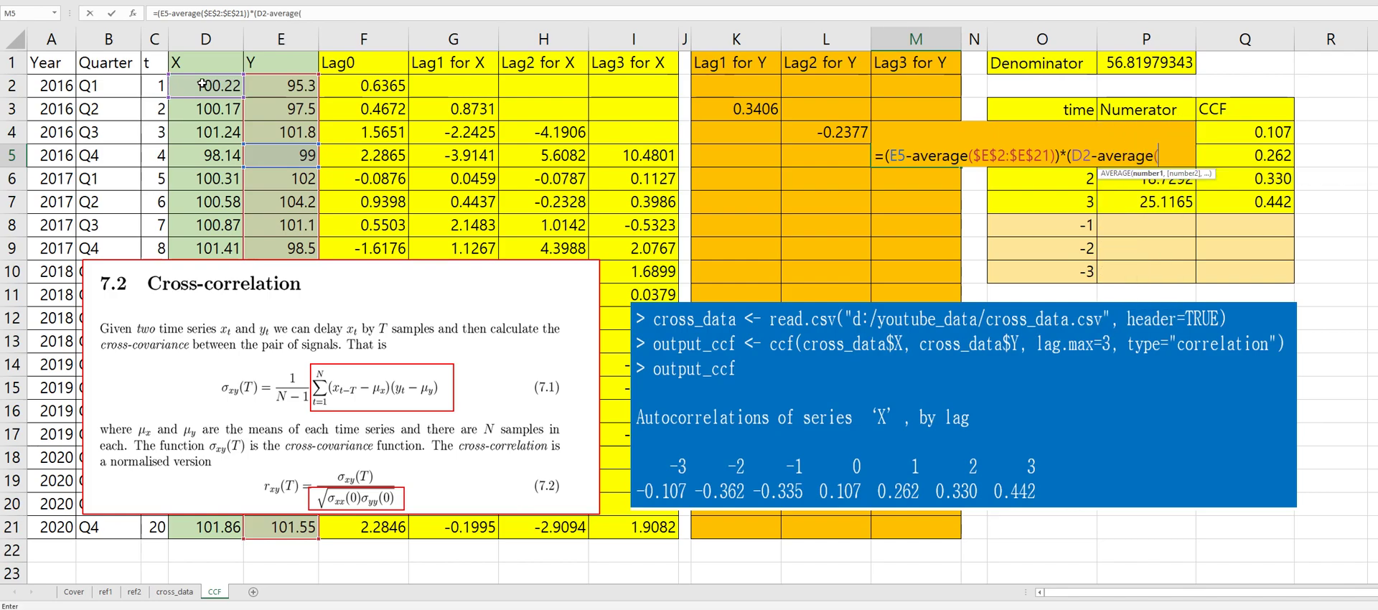
pyautogui.click(203, 84)
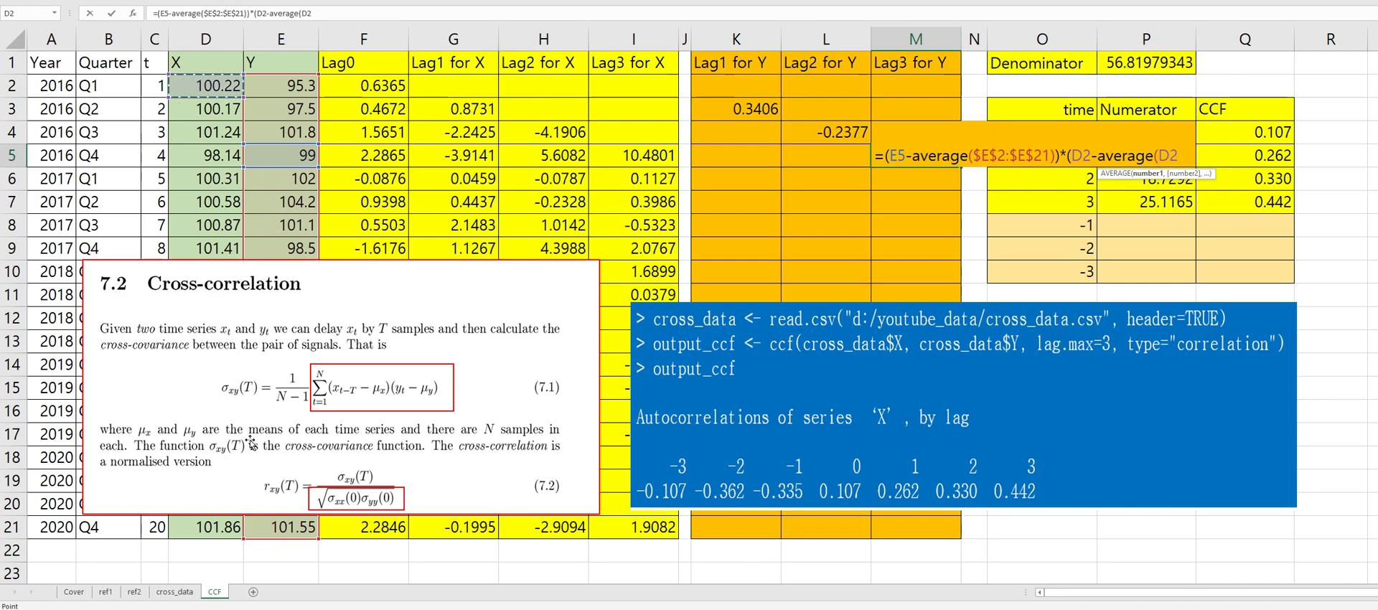
pyautogui.keyDown('shift'); pyautogui.click(229, 526); pyautogui.keyUp('shift')
pyautogui.press('F4')
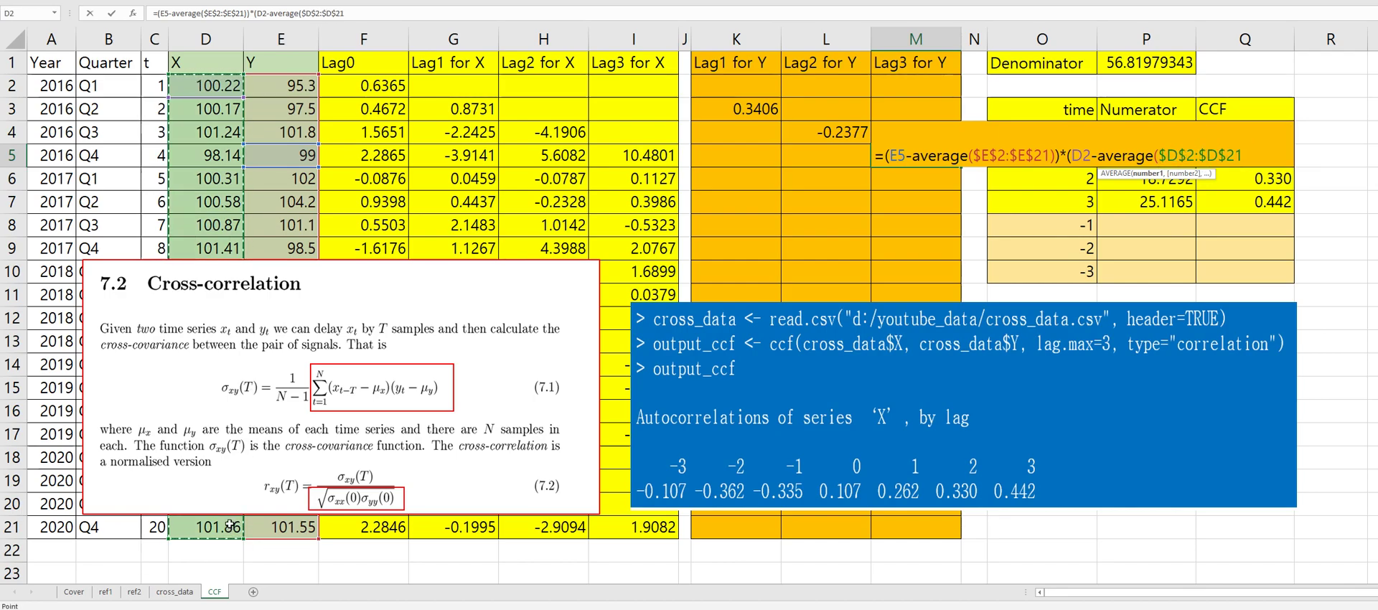
pyautogui.write('))')
pyautogui.press('Return')
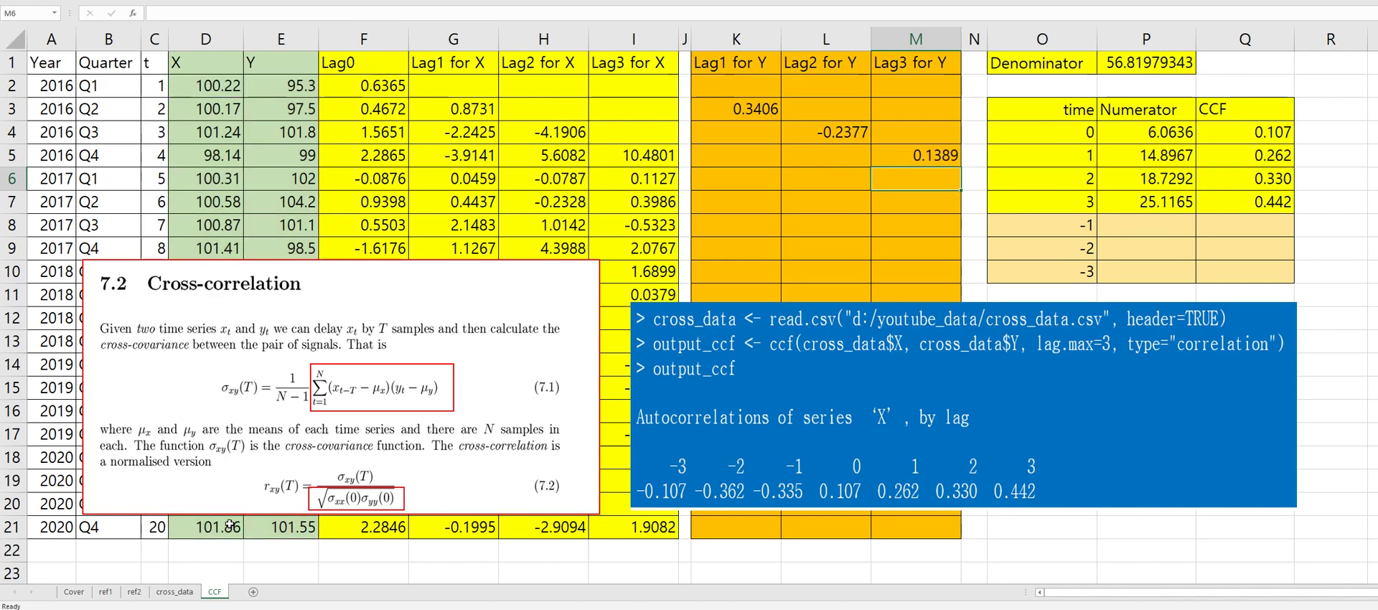
# Copy the Lag1 for Y formula from K3 down through K21
pyautogui.click(762, 109)
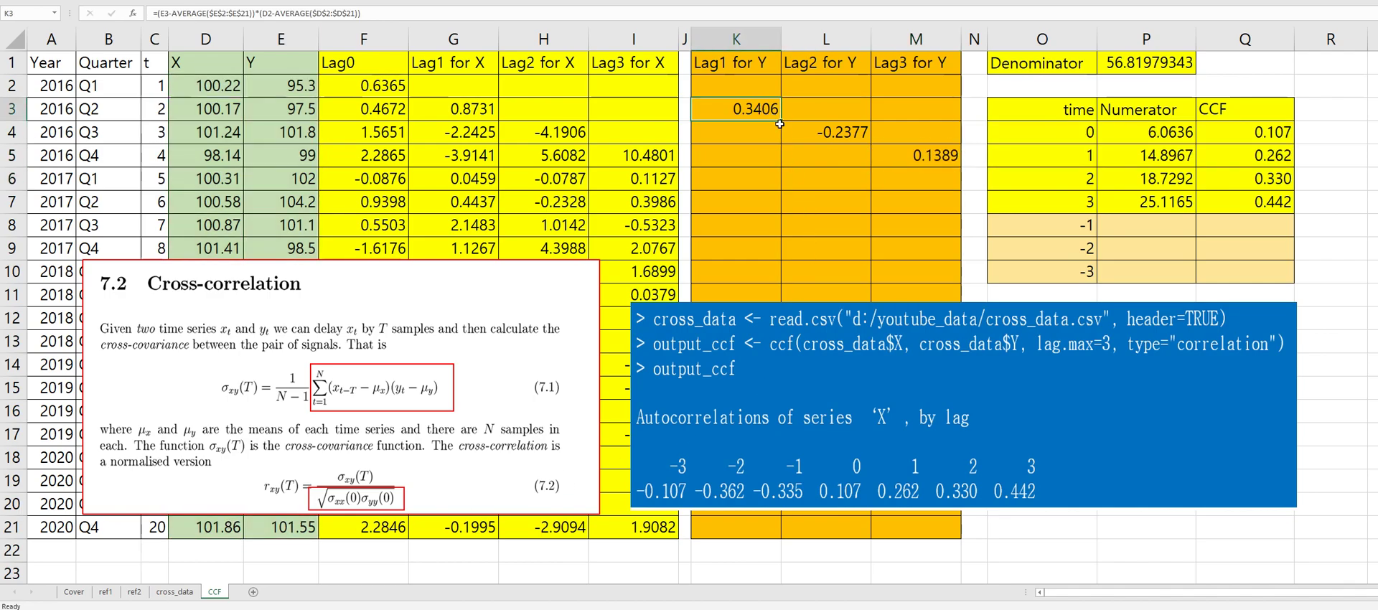
pyautogui.moveTo(781, 122); pyautogui.dragTo(781, 162)
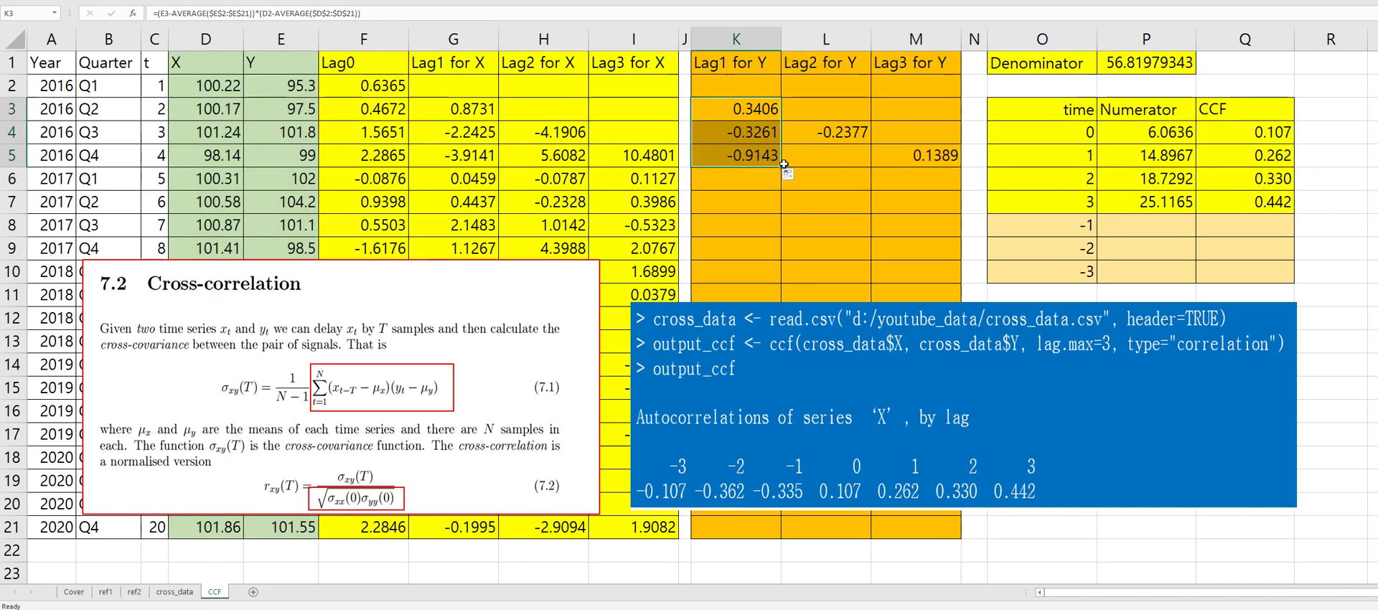
pyautogui.click(767, 109)
pyautogui.hotkey('ctrl', 'c')
pyautogui.keyDown('shift'); pyautogui.click(746, 528); pyautogui.keyUp('shift')
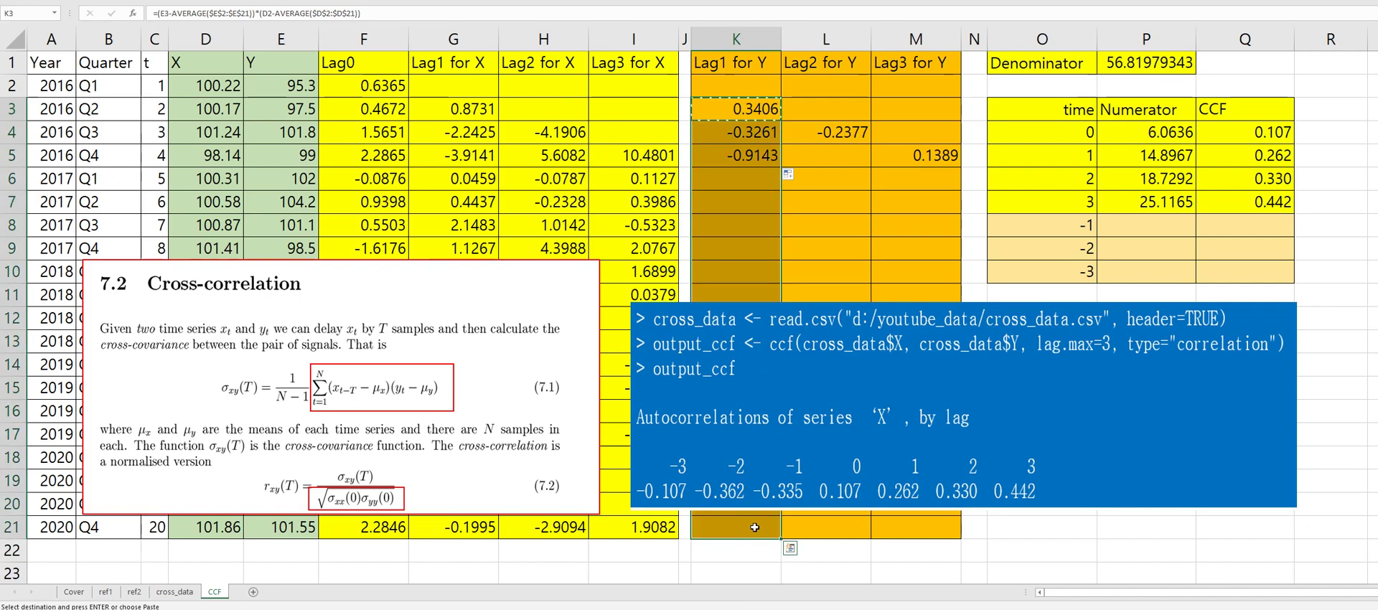
pyautogui.hotkey('ctrl', 'v')
# Copy the Lag2 for Y formula from L4 down through L21
pyautogui.click(830, 129)
pyautogui.hotkey('ctrl', 'c')
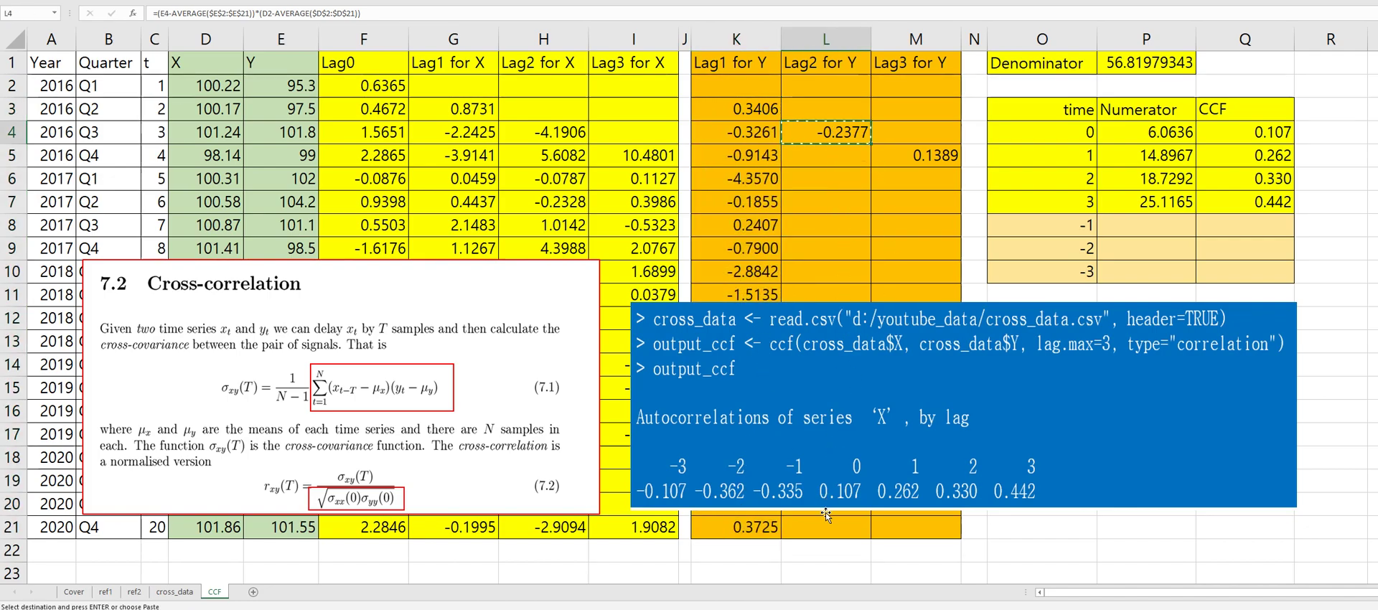
pyautogui.keyDown('shift'); pyautogui.click(828, 526); pyautogui.keyUp('shift')
pyautogui.hotkey('ctrl', 'v')
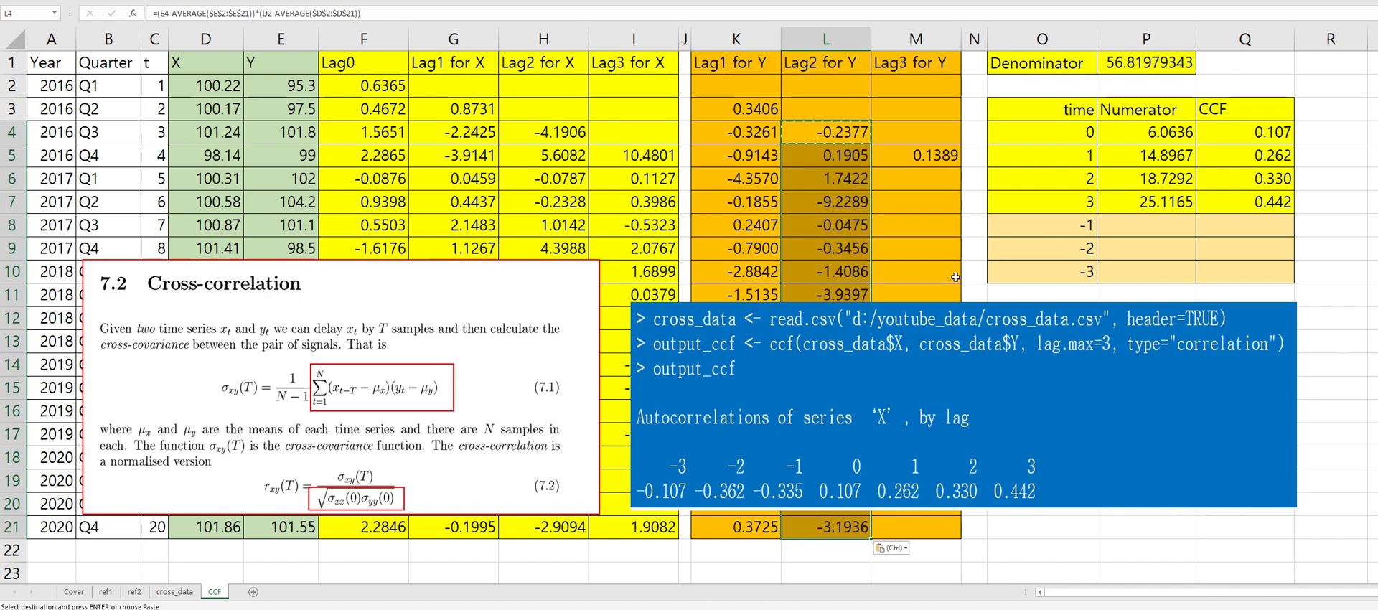
# Copy the Lag3 for Y formula from M5 down through M21
pyautogui.click(929, 154)
pyautogui.hotkey('ctrl', 'c')
pyautogui.keyDown('shift'); pyautogui.click(897, 530); pyautogui.keyUp('shift')
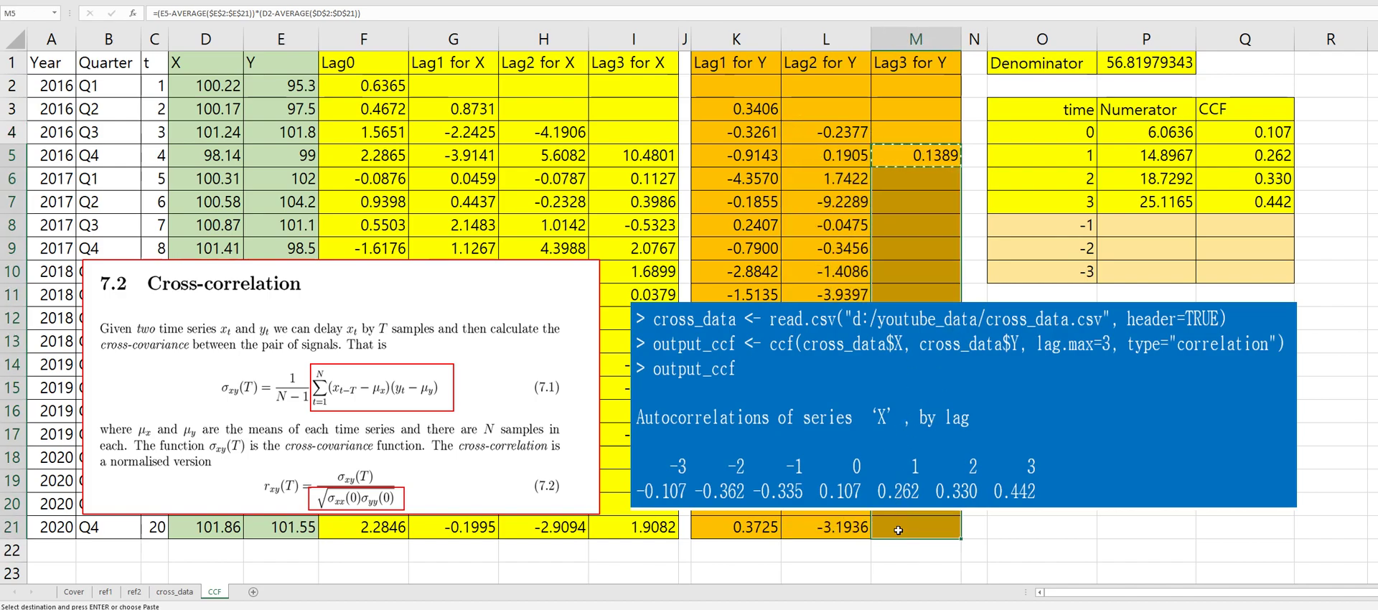
pyautogui.hotkey('ctrl', 'v')
# Calculate the lag -1 numerator in P8 as the sum of the Lag1 for Y values, K3:K21
pyautogui.click(1148, 224)
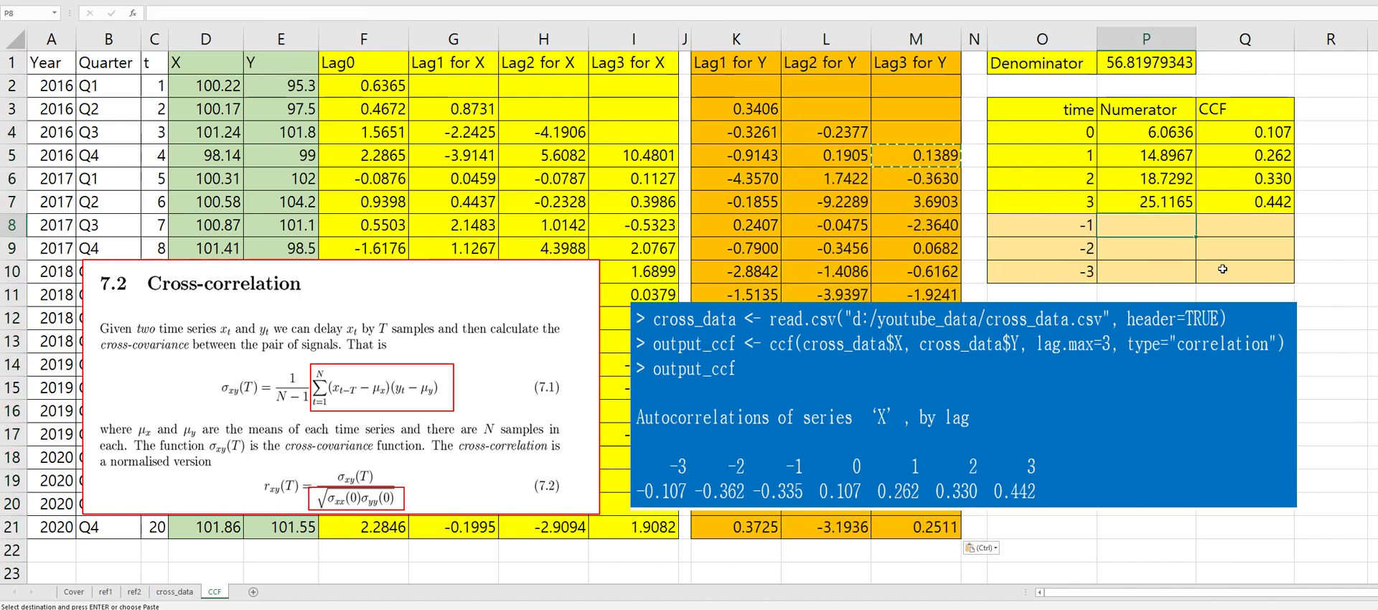
pyautogui.write('=sum(')
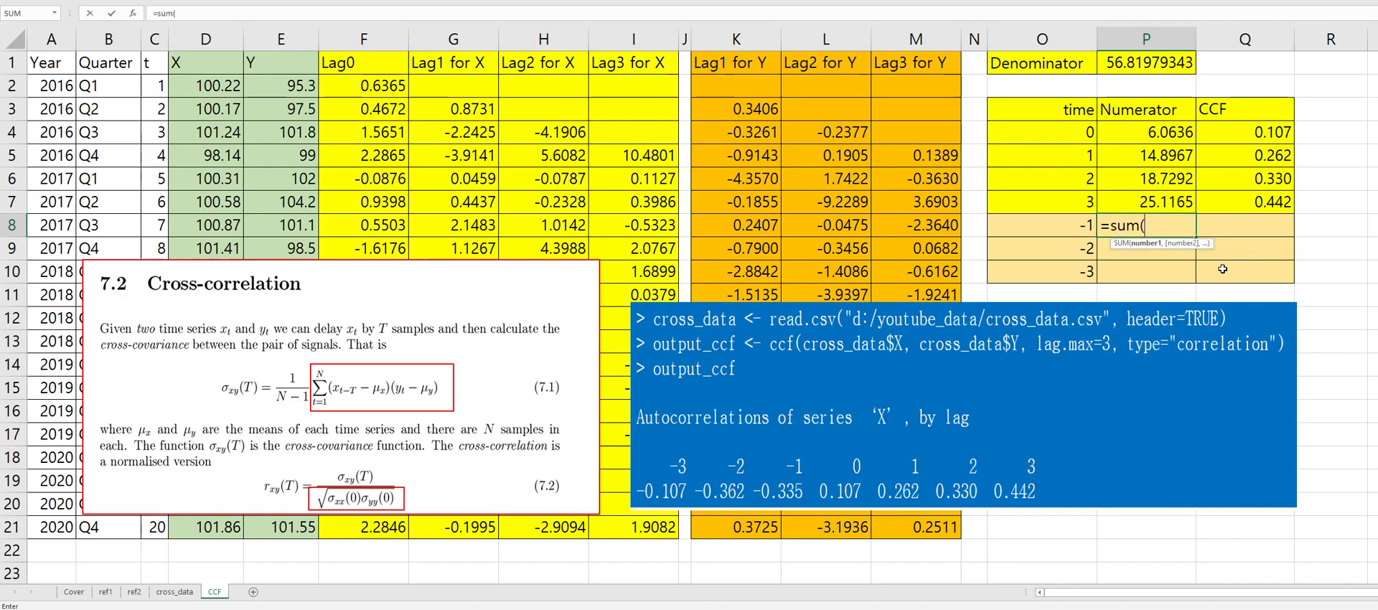
pyautogui.moveTo(751, 113); pyautogui.dragTo(739, 527)
pyautogui.press('Return')
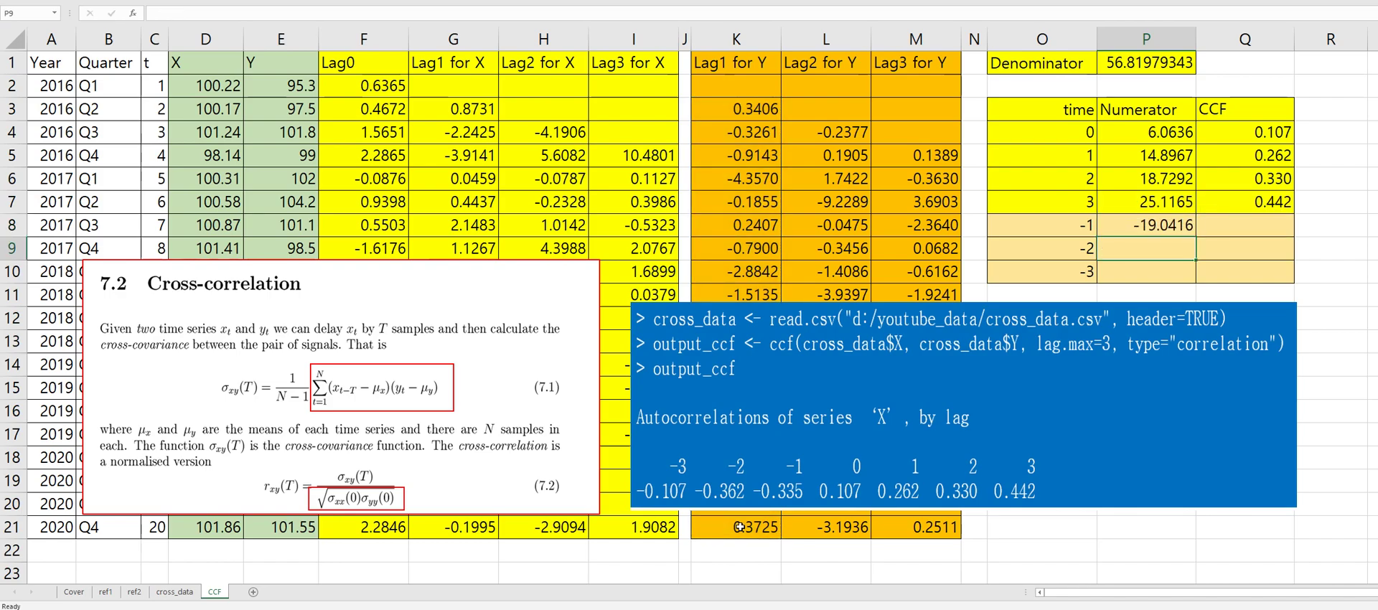
# Calculate the lag -2 numerator in P9 as the sum of the Lag2 for Y values, L4:L21
pyautogui.write('=sum(')
pyautogui.click(835, 127)
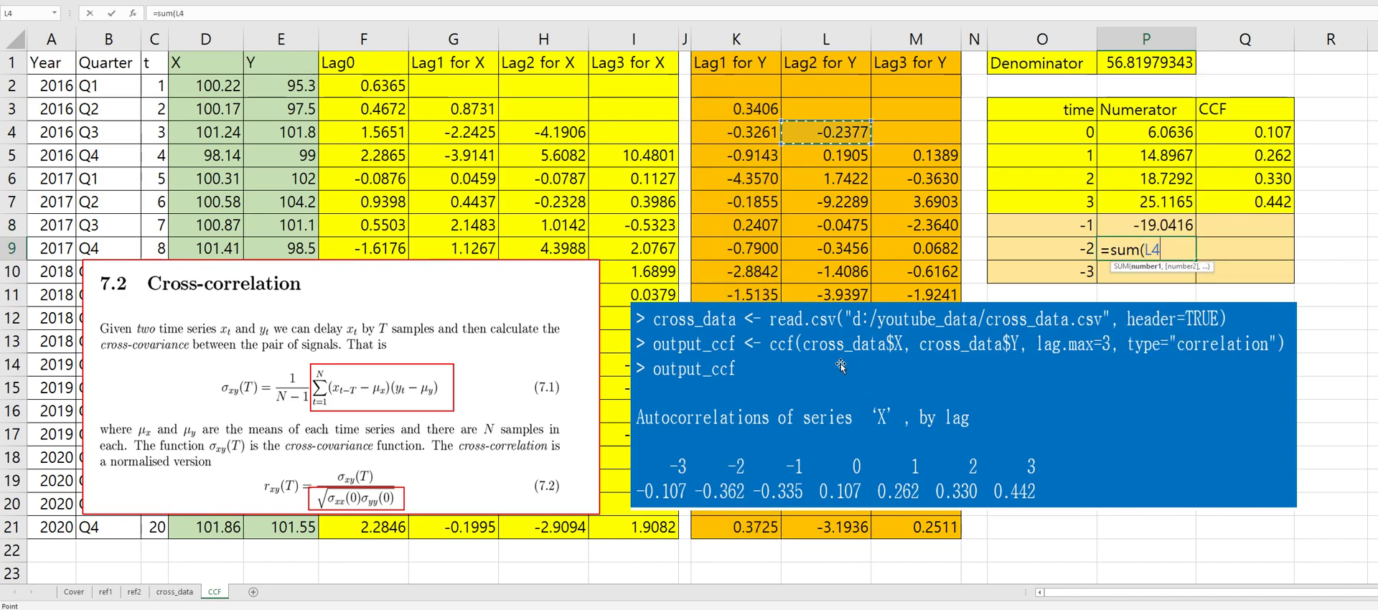
pyautogui.keyDown('shift'); pyautogui.click(841, 528); pyautogui.keyUp('shift')
pyautogui.write(')')
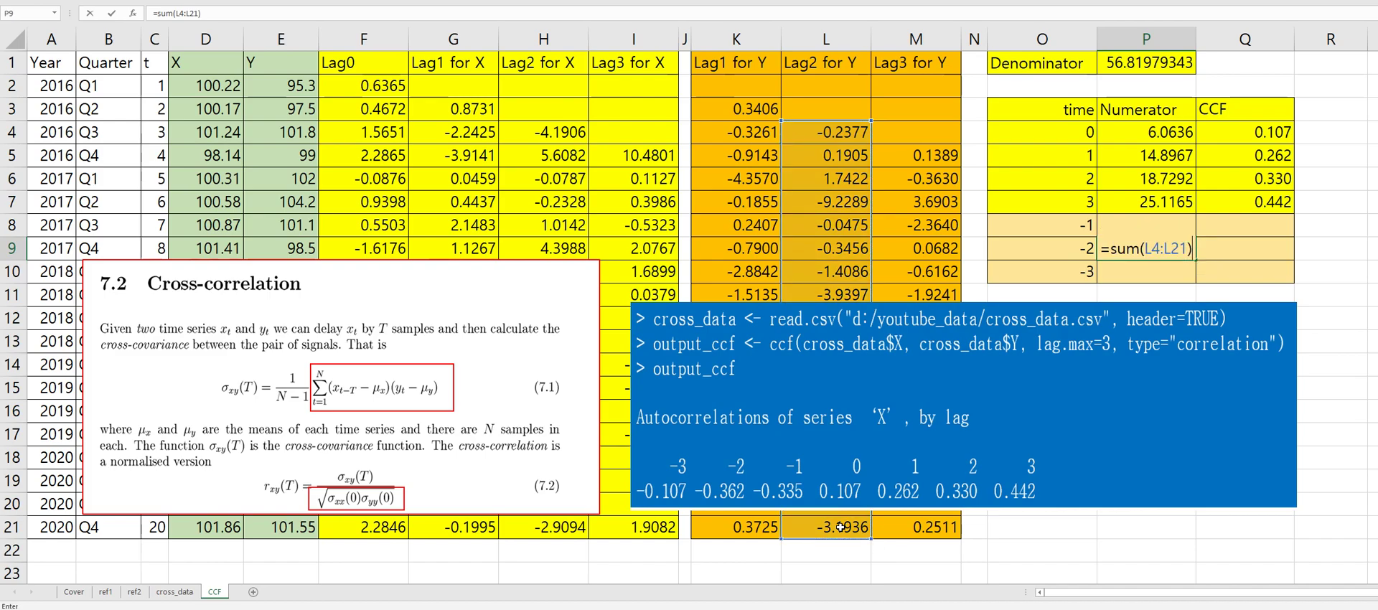
pyautogui.press('Return')
# Calculate the lag -3 numerator in P10 as the sum of the Lag3 for Y values, M5:M21
pyautogui.write('=sum(')
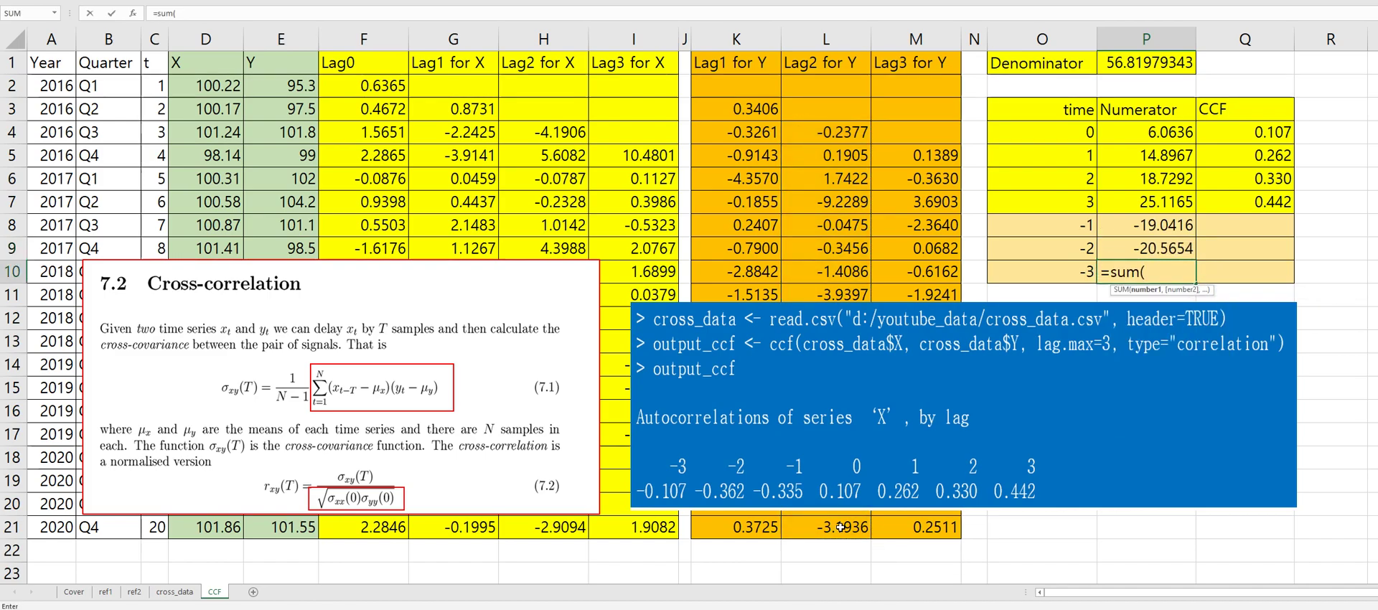
pyautogui.click(905, 159)
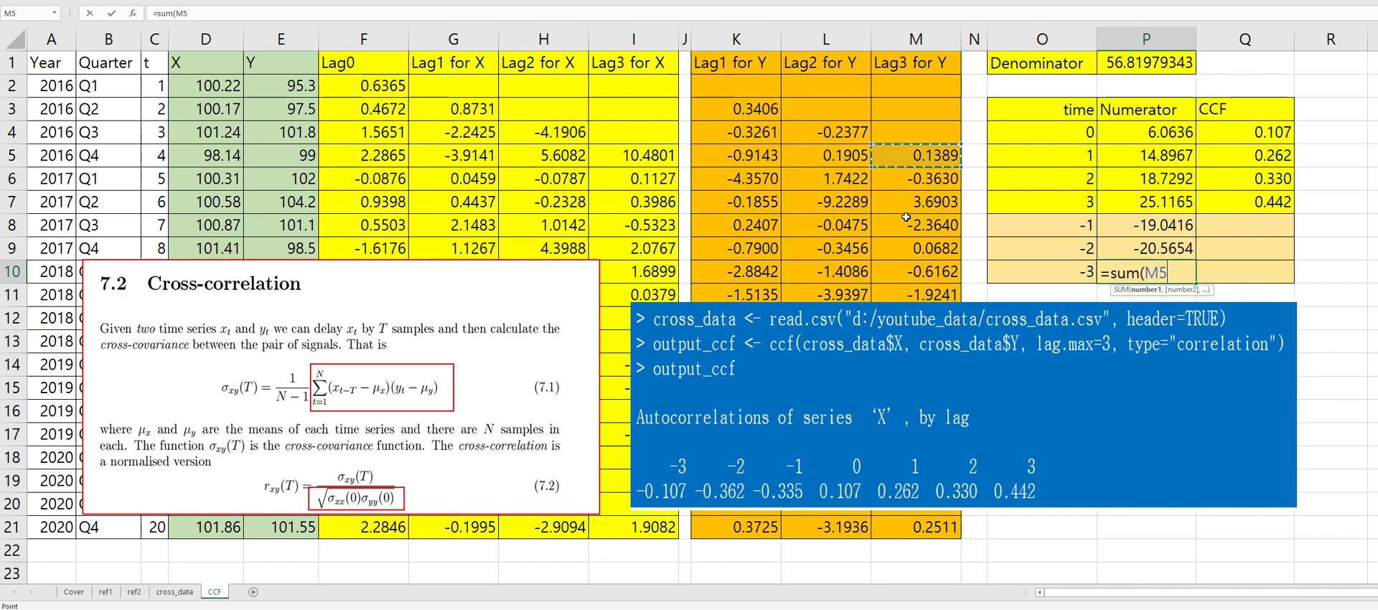
pyautogui.keyDown('shift'); pyautogui.click(934, 520); pyautogui.keyUp('shift')
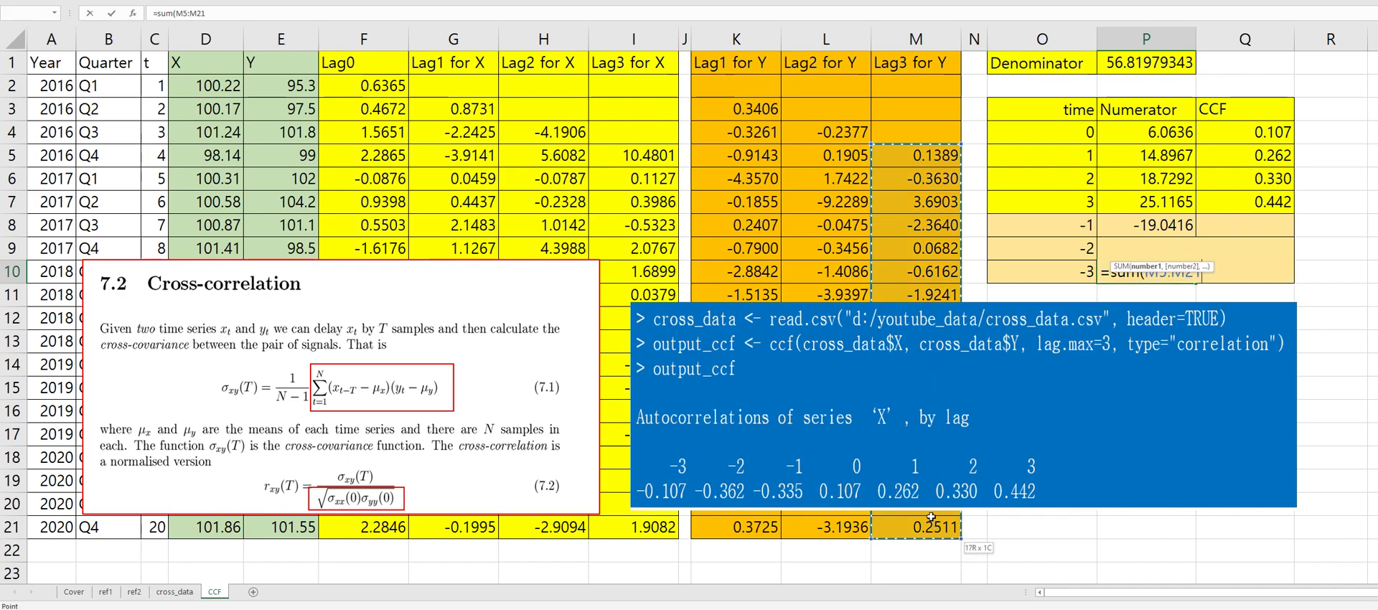
pyautogui.press('Return')
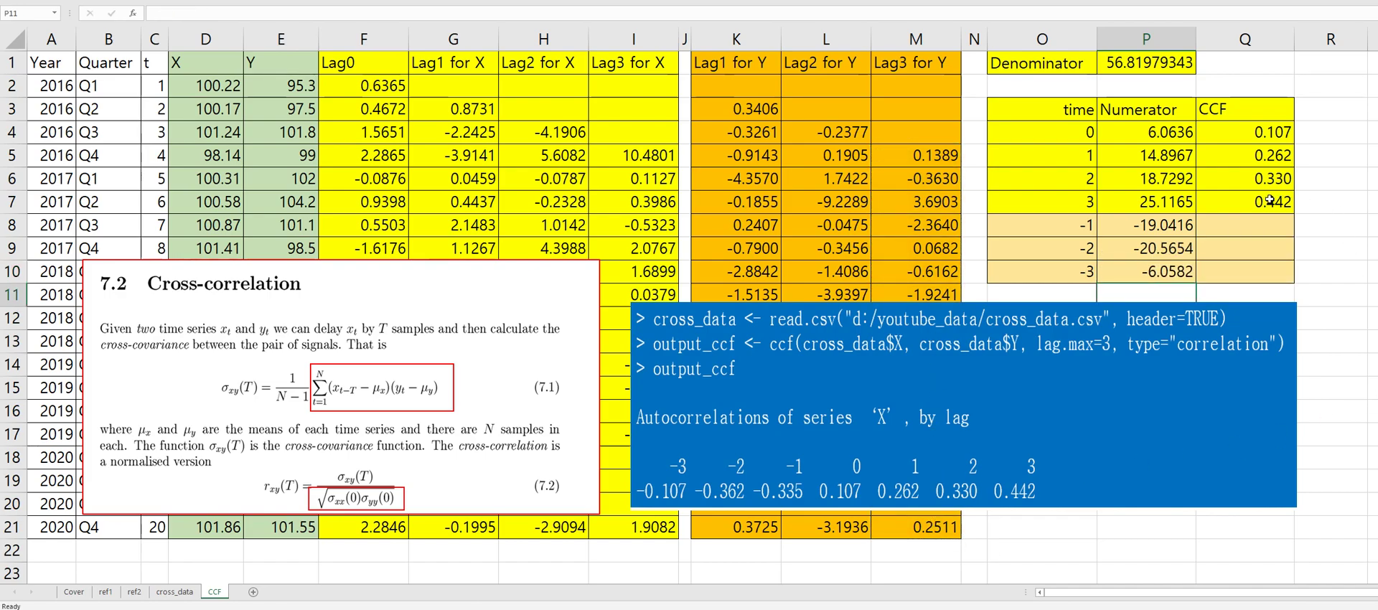
# Calculate the lag -1 CCF in Q8 by dividing its numerator by the fixed denominator, =P8/$P$1
pyautogui.click(1270, 202)
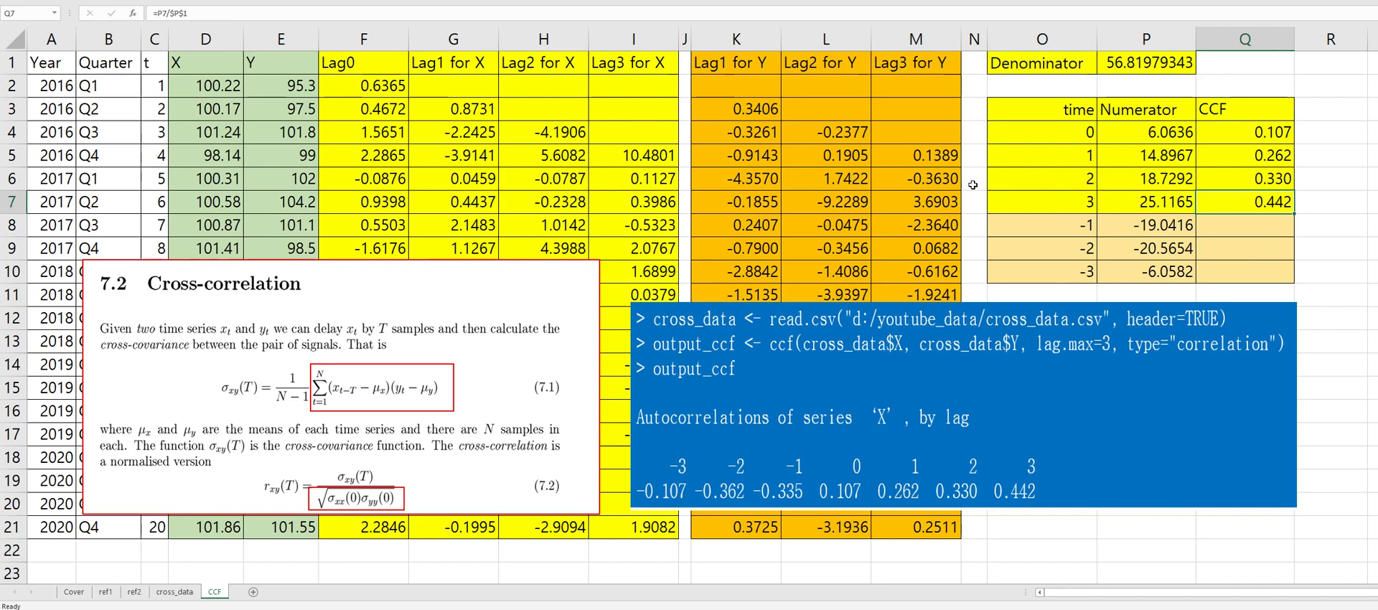
pyautogui.press('Down')
pyautogui.write('=')
pyautogui.press('Left')
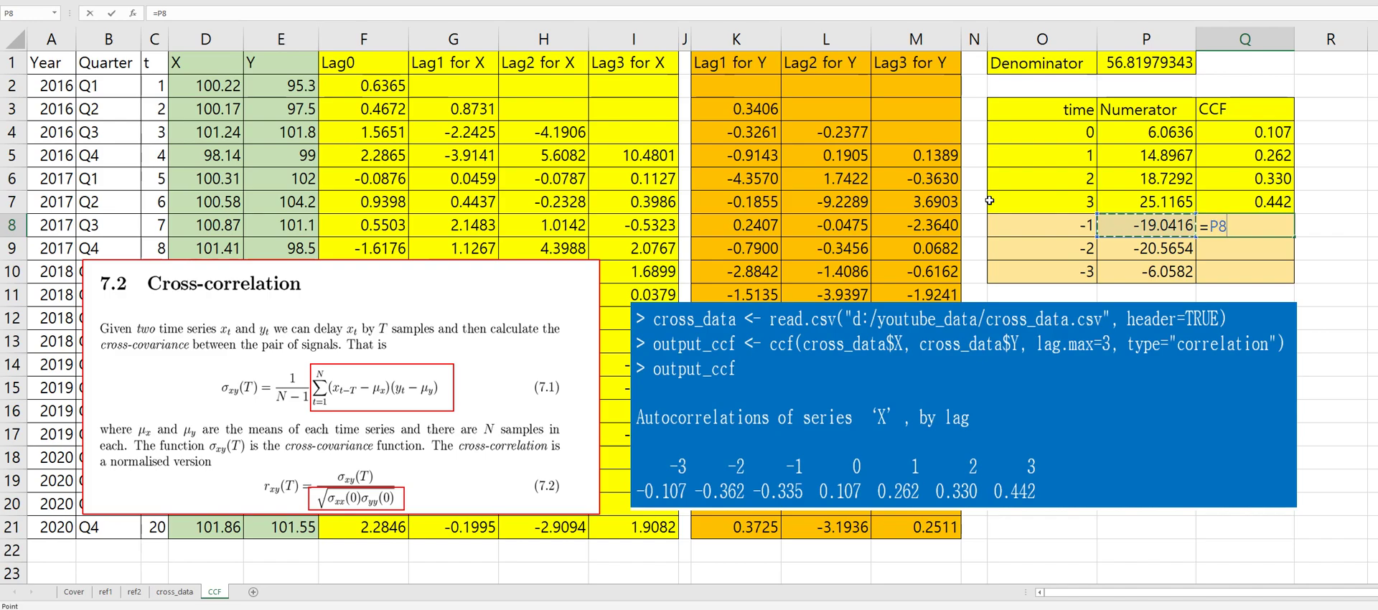
pyautogui.write('/')
pyautogui.press('Up')
pyautogui.press('Up')
pyautogui.press('Up')
pyautogui.press('Up')
pyautogui.press('Up')
pyautogui.press('Up')
pyautogui.press('Up')
pyautogui.press('Left')
pyautogui.press('F4')
pyautogui.press('Return')
# Copy the CCF formula from Q8 down through Q10 for lags -2 and -3
pyautogui.press('Up')
pyautogui.hotkey('ctrl', 'c')
pyautogui.hotkey('shift', 'Down')
pyautogui.hotkey('shift', 'Down')
pyautogui.hotkey('shift', 'Down')
pyautogui.hotkey('shift', 'Up')
pyautogui.press('Return')
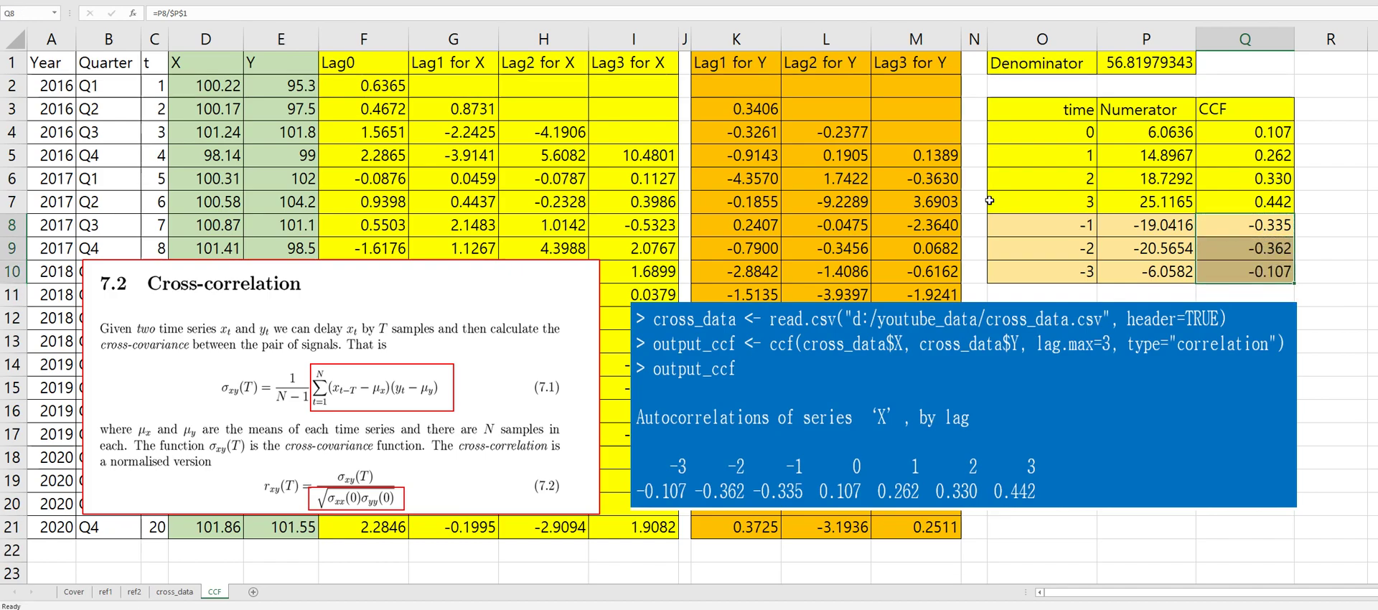
pyautogui.click(1114, 222)
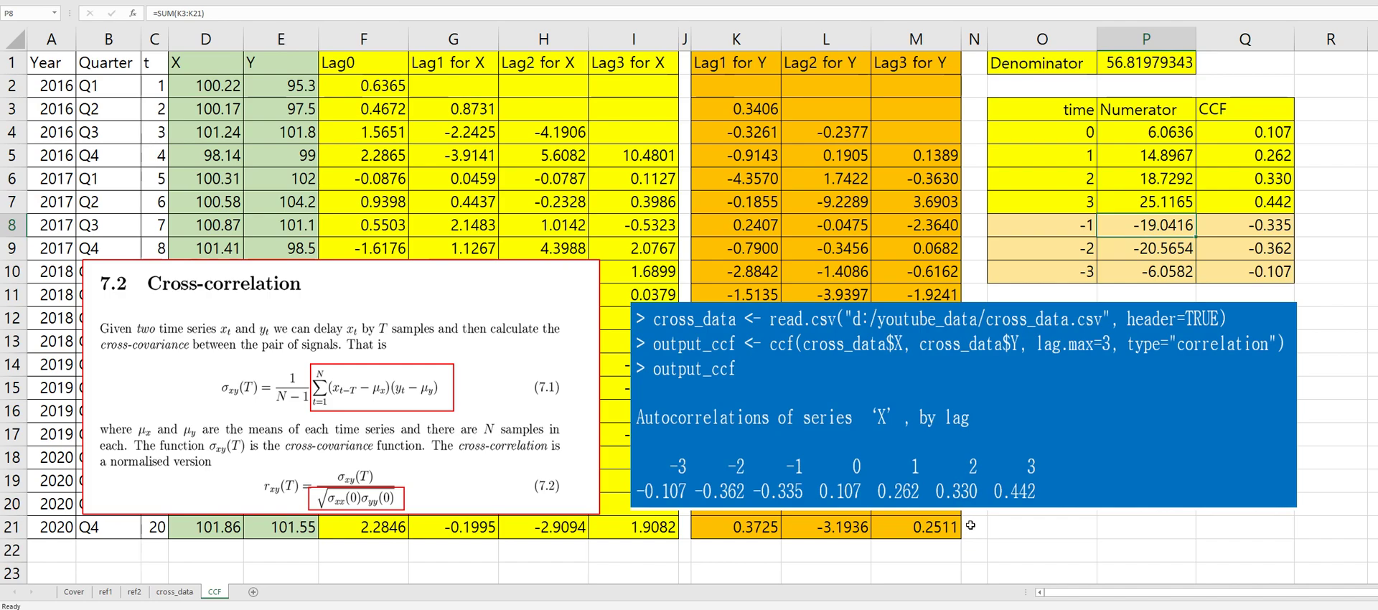
pyautogui.click(1071, 538)
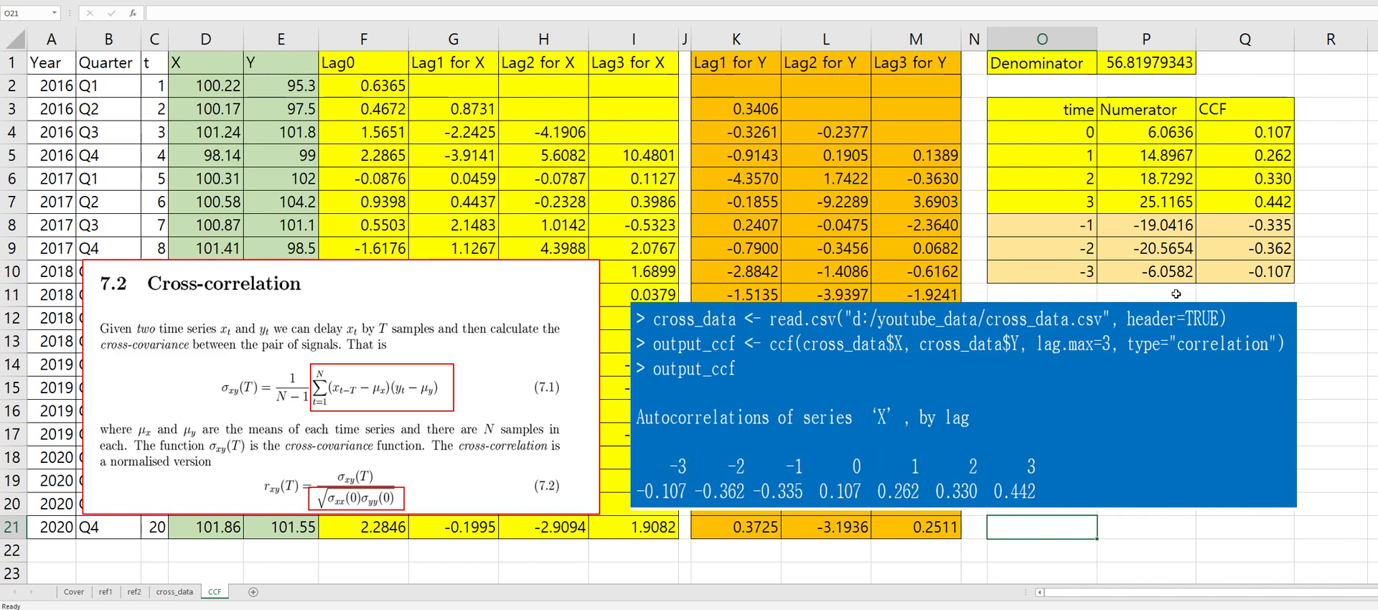
pyautogui.moveTo(1068, 209); pyautogui.dragTo(1252, 205)
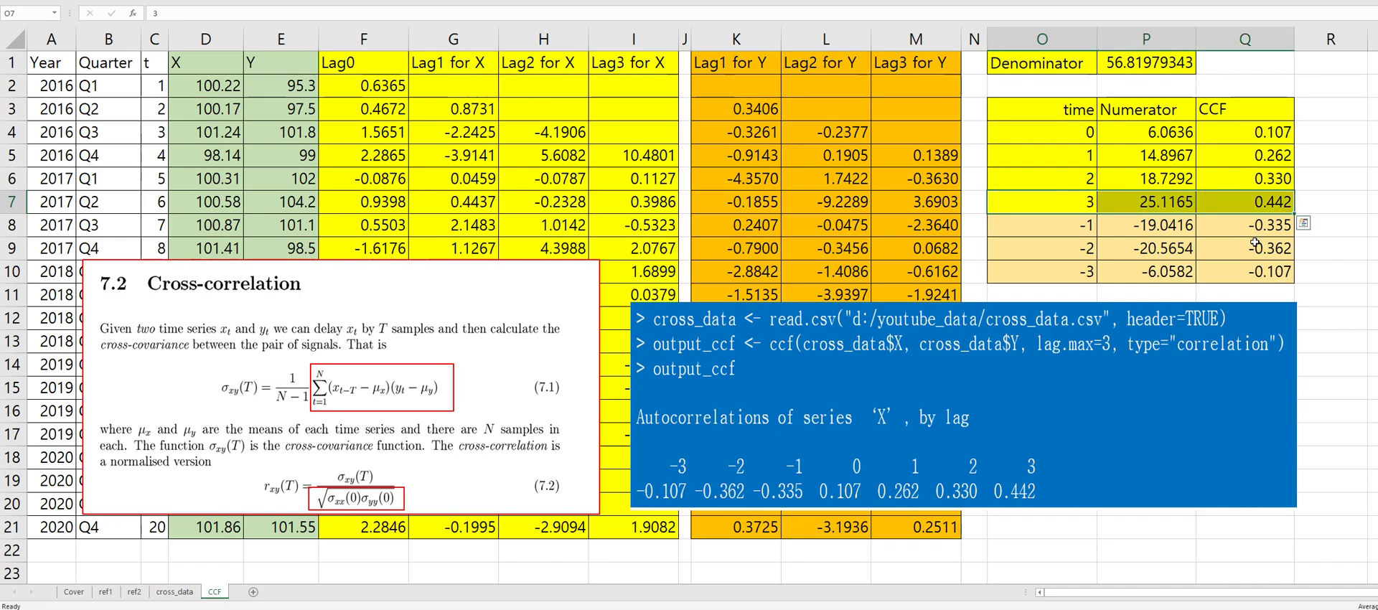
pyautogui.click(1157, 535)
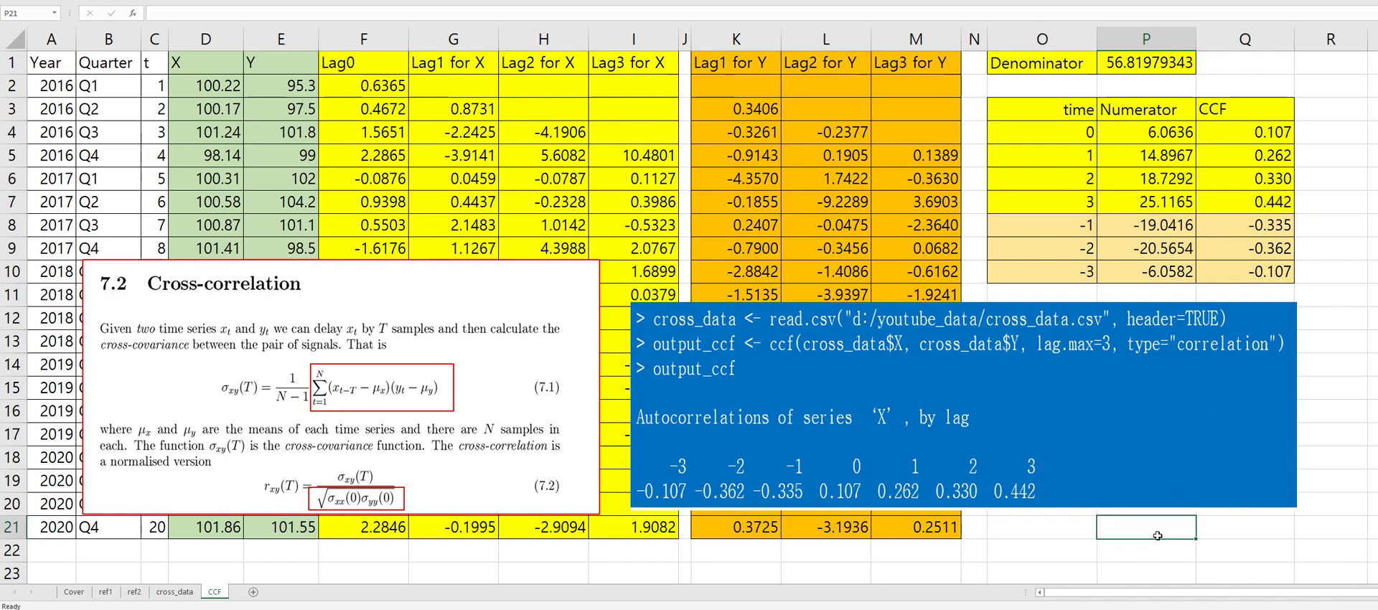